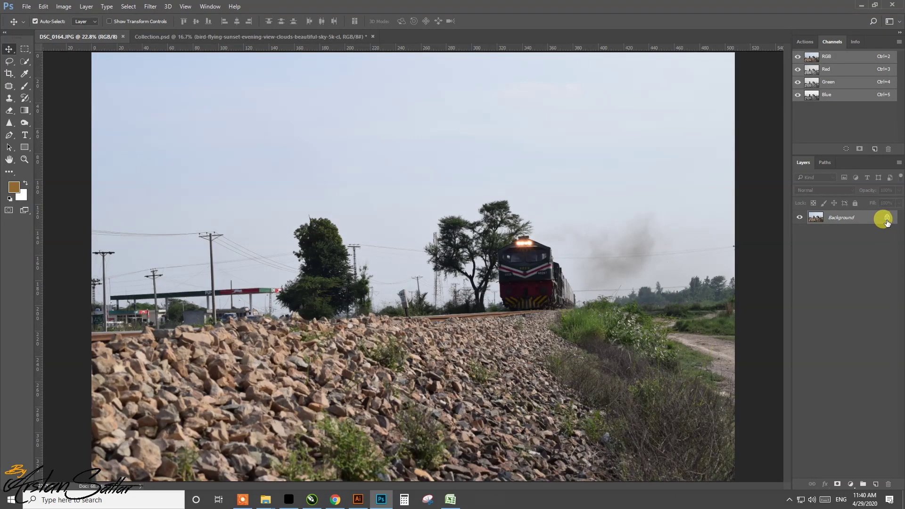
Unlock the train photo, duplicate it, and apply Auto Tone and Auto Color.
{"action": "left_click", "coordinate": [886, 218]}
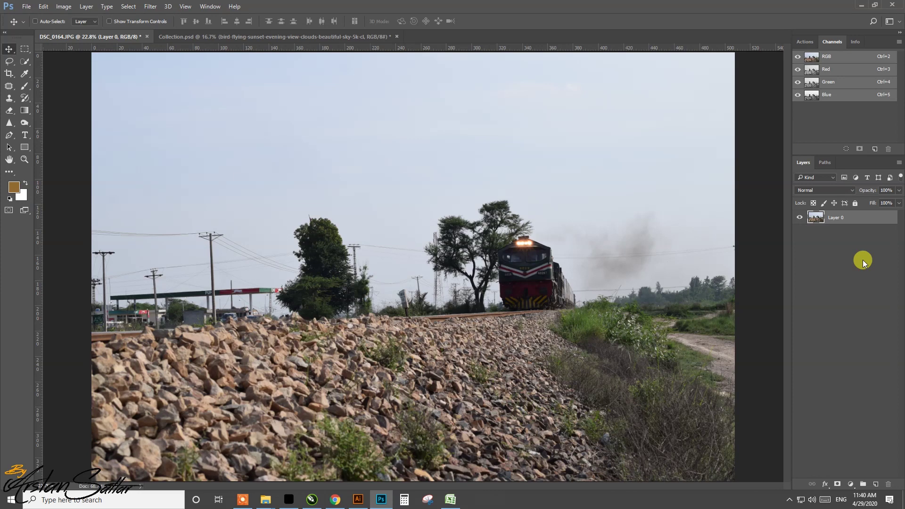
{"action": "key", "text": "ctrl+j"}
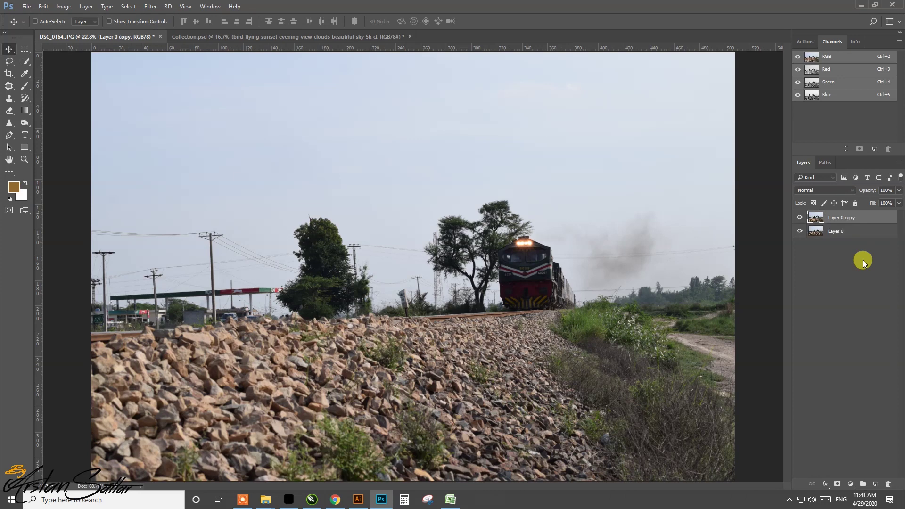
{"action": "key", "text": "shift+ctrl+l"}
{"action": "key", "text": "shift+ctrl+b"}
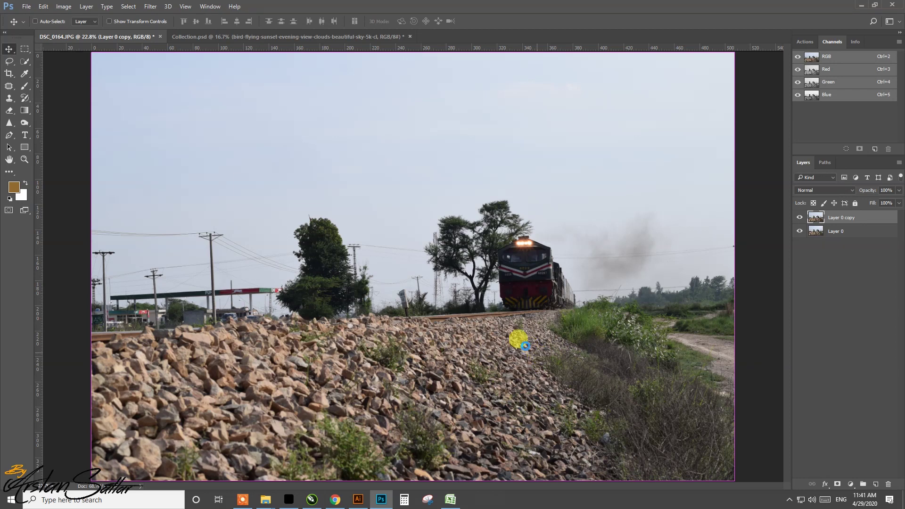
Save the document as DSC_0164.psd and zoom in on the left power pole.
{"action": "key", "text": "ctrl+shift+s"}
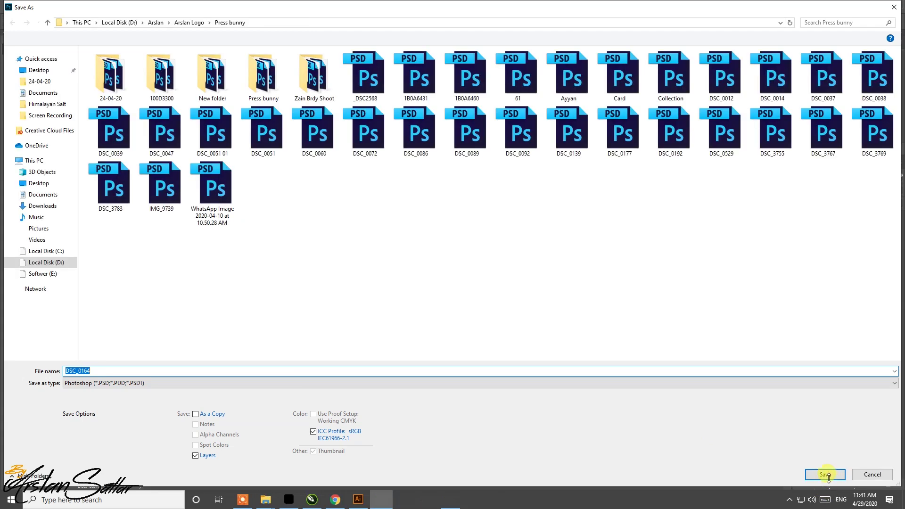
{"action": "left_click", "coordinate": [828, 475]}
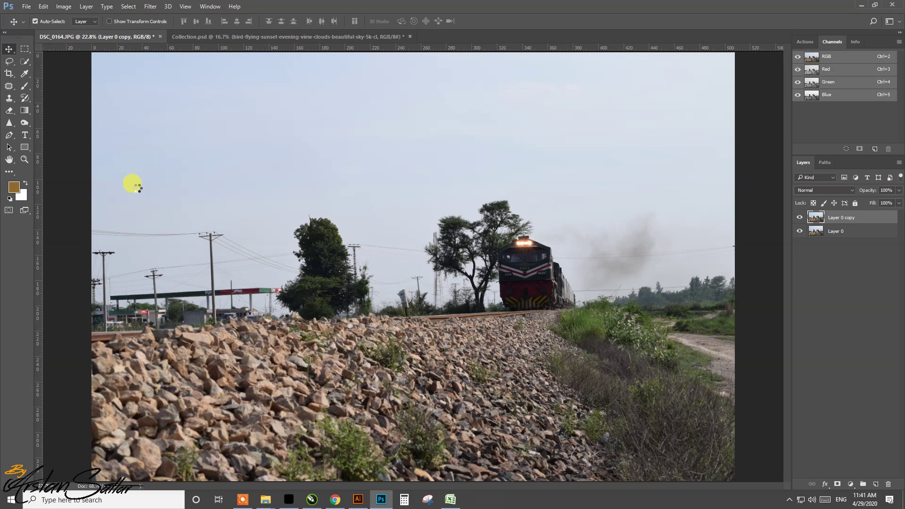
{"action": "key", "text": "z"}
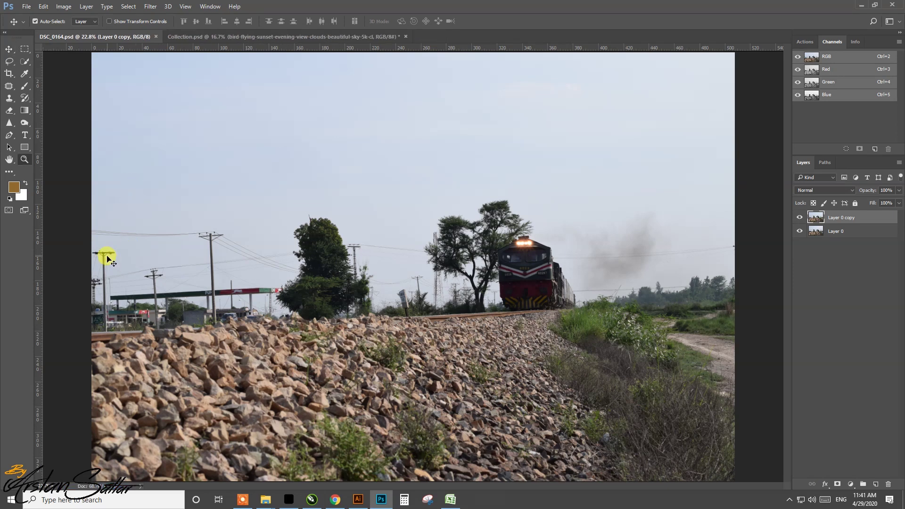
{"action": "mouse_move", "coordinate": [119, 257]}
{"action": "left_mouse_down"}
{"action": "mouse_move", "coordinate": [208, 300]}
{"action": "mouse_move", "coordinate": [261, 311]}
{"action": "left_mouse_up"}
Clone clean sky with an enlarged Clone Stamp over the pole tops, crossarm and wires.
{"action": "key", "text": "v"}
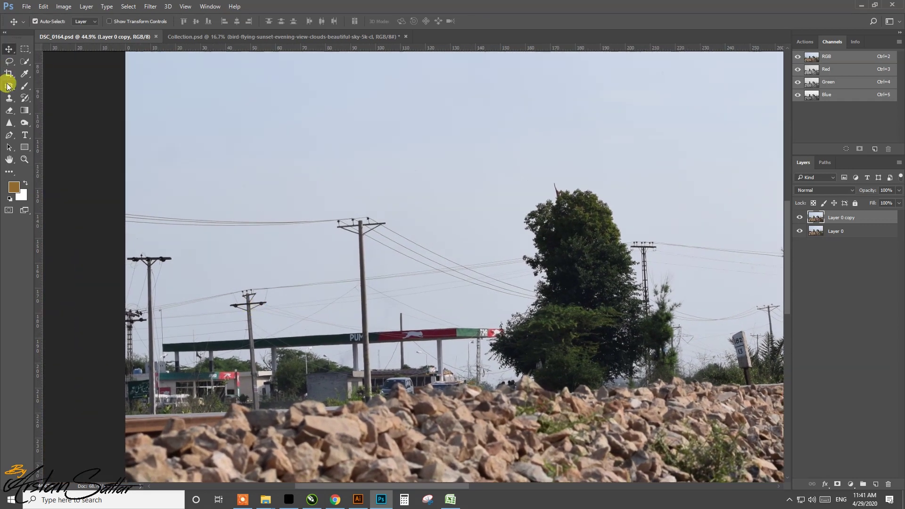
{"action": "left_click", "coordinate": [9, 99]}
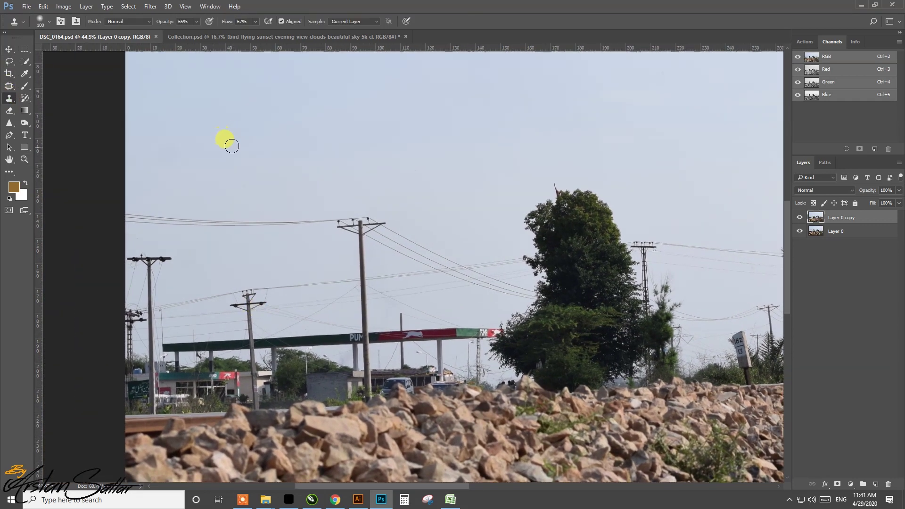
{"action": "key", "text": "bracketright"}
{"action": "key", "text": "bracketright"}
{"action": "key", "text": "bracketright"}
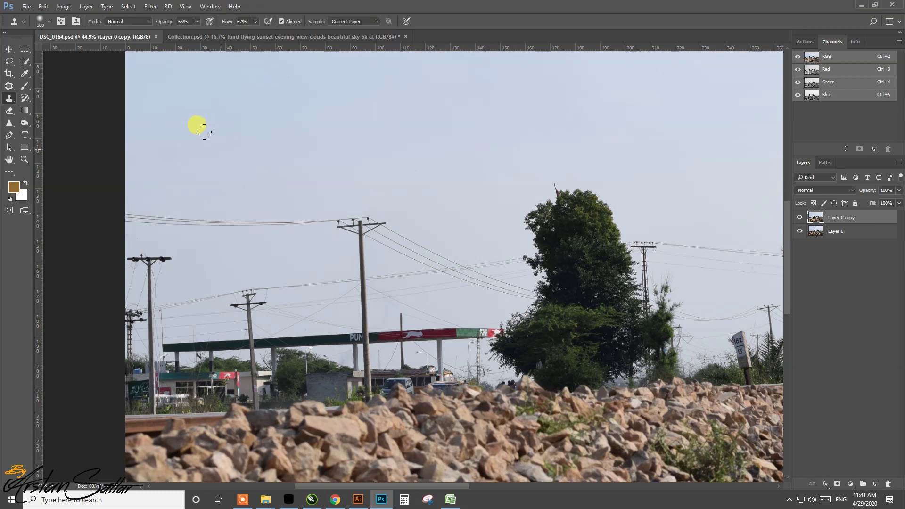
{"action": "left_click", "coordinate": [134, 186]}
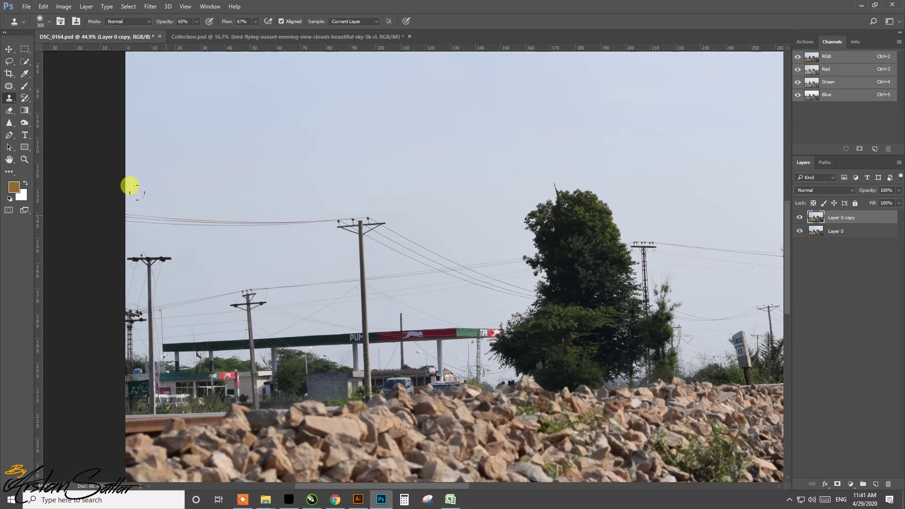
{"action": "mouse_move", "coordinate": [178, 194]}
{"action": "left_mouse_down"}
{"action": "mouse_move", "coordinate": [330, 228]}
{"action": "mouse_move", "coordinate": [253, 201]}
{"action": "left_mouse_up"}
{"action": "mouse_move", "coordinate": [351, 152]}
{"action": "left_mouse_down"}
{"action": "mouse_move", "coordinate": [347, 262]}
{"action": "mouse_move", "coordinate": [433, 232]}
{"action": "left_mouse_up"}
{"action": "left_click_drag", "start_coordinate": [475, 268], "coordinate": [490, 266]}
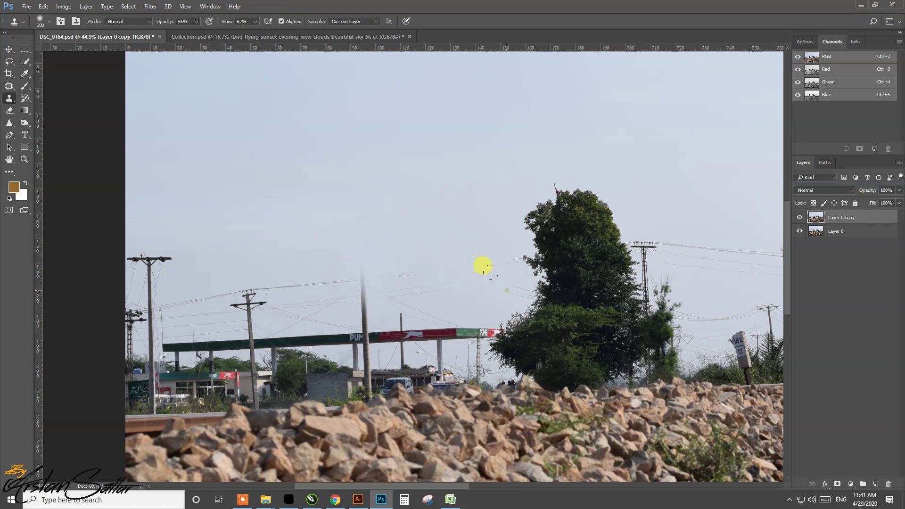
{"action": "mouse_move", "coordinate": [339, 248]}
{"action": "left_mouse_down"}
{"action": "mouse_move", "coordinate": [252, 263]}
{"action": "mouse_move", "coordinate": [316, 253]}
{"action": "left_mouse_up"}
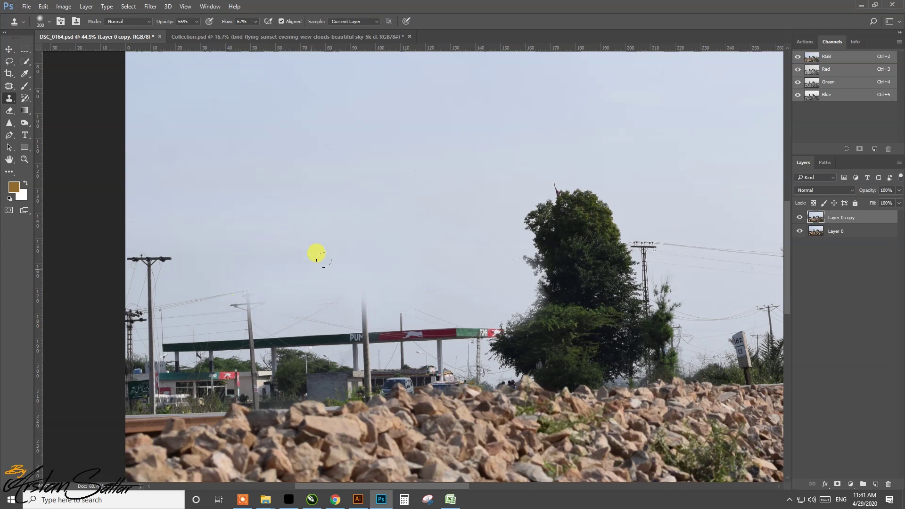
{"action": "mouse_move", "coordinate": [219, 208]}
{"action": "left_mouse_down"}
{"action": "mouse_move", "coordinate": [132, 229]}
{"action": "mouse_move", "coordinate": [113, 256]}
{"action": "mouse_move", "coordinate": [115, 286]}
{"action": "mouse_move", "coordinate": [238, 292]}
{"action": "mouse_move", "coordinate": [172, 325]}
{"action": "mouse_move", "coordinate": [123, 329]}
{"action": "mouse_move", "coordinate": [342, 287]}
{"action": "mouse_move", "coordinate": [137, 358]}
{"action": "mouse_move", "coordinate": [370, 312]}
{"action": "mouse_move", "coordinate": [287, 237]}
{"action": "mouse_move", "coordinate": [440, 317]}
{"action": "mouse_move", "coordinate": [305, 327]}
{"action": "mouse_move", "coordinate": [411, 328]}
{"action": "mouse_move", "coordinate": [291, 333]}
{"action": "mouse_move", "coordinate": [295, 343]}
{"action": "mouse_move", "coordinate": [236, 358]}
{"action": "mouse_move", "coordinate": [279, 331]}
{"action": "left_mouse_up"}
Clone hazy sky over the car, buildings, kilometre-marker sign and remaining pole streaks.
{"action": "mouse_move", "coordinate": [385, 333]}
{"action": "left_mouse_down"}
{"action": "mouse_move", "coordinate": [341, 352]}
{"action": "mouse_move", "coordinate": [434, 338]}
{"action": "mouse_move", "coordinate": [458, 301]}
{"action": "mouse_move", "coordinate": [436, 335]}
{"action": "mouse_move", "coordinate": [121, 366]}
{"action": "mouse_move", "coordinate": [398, 295]}
{"action": "mouse_move", "coordinate": [376, 340]}
{"action": "mouse_move", "coordinate": [229, 357]}
{"action": "mouse_move", "coordinate": [125, 353]}
{"action": "mouse_move", "coordinate": [122, 374]}
{"action": "left_mouse_up"}
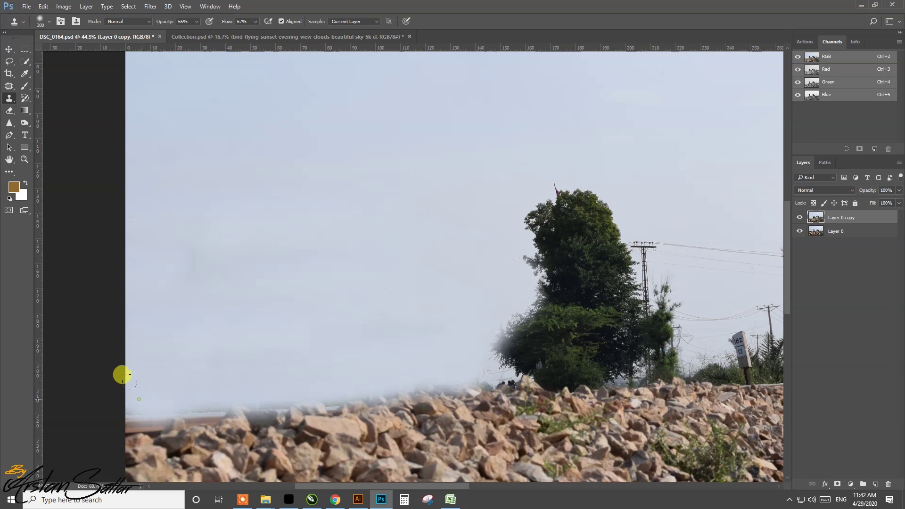
{"action": "left_click_drag", "start_coordinate": [577, 303], "coordinate": [273, 306]}
{"action": "mouse_move", "coordinate": [406, 192]}
{"action": "left_mouse_down"}
{"action": "mouse_move", "coordinate": [399, 239]}
{"action": "mouse_move", "coordinate": [344, 232]}
{"action": "mouse_move", "coordinate": [417, 260]}
{"action": "mouse_move", "coordinate": [424, 306]}
{"action": "mouse_move", "coordinate": [408, 303]}
{"action": "mouse_move", "coordinate": [380, 164]}
{"action": "left_mouse_up"}
{"action": "mouse_move", "coordinate": [388, 277]}
{"action": "left_mouse_down"}
{"action": "mouse_move", "coordinate": [411, 336]}
{"action": "mouse_move", "coordinate": [427, 293]}
{"action": "left_mouse_up"}
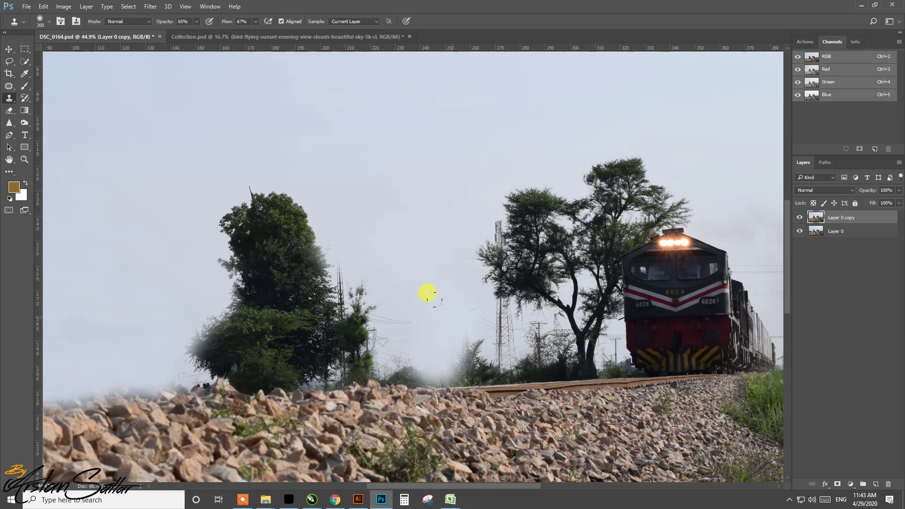
{"action": "key", "text": "bracketleft"}
{"action": "key", "text": "bracketleft"}
{"action": "key", "text": "bracketleft"}
{"action": "mouse_move", "coordinate": [337, 245]}
{"action": "left_mouse_down"}
{"action": "mouse_move", "coordinate": [337, 270]}
{"action": "mouse_move", "coordinate": [338, 249]}
{"action": "left_mouse_up"}
{"action": "left_click_drag", "start_coordinate": [375, 348], "coordinate": [398, 318]}
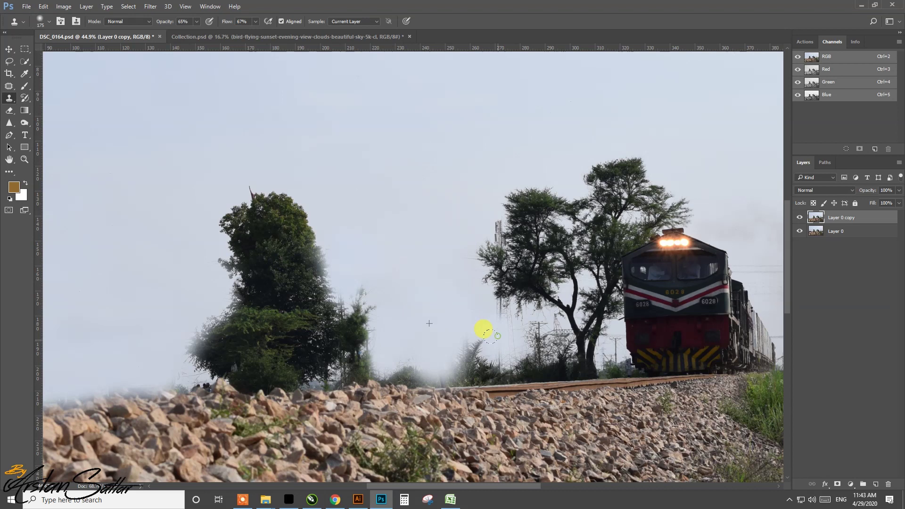
{"action": "left_click_drag", "start_coordinate": [487, 220], "coordinate": [487, 306]}
{"action": "key", "text": "bracketleft"}
{"action": "left_click", "coordinate": [608, 342]}
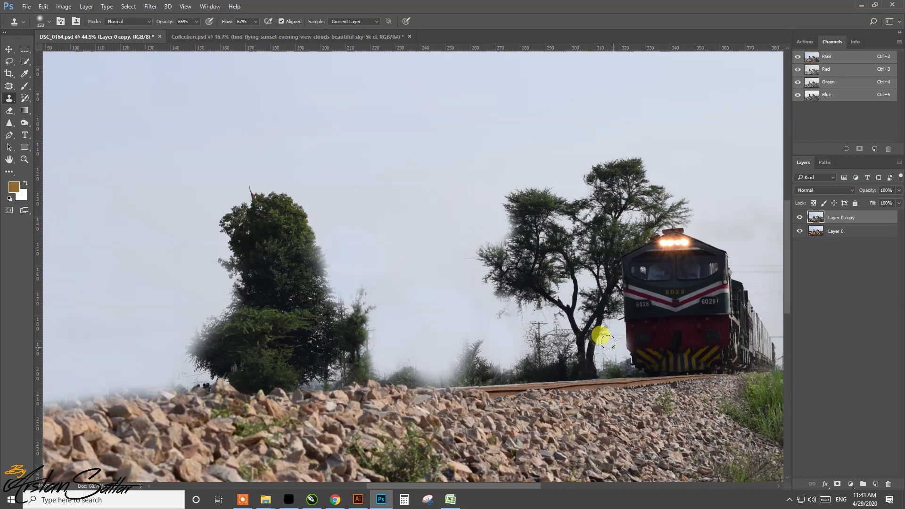
{"action": "left_click", "coordinate": [490, 311]}
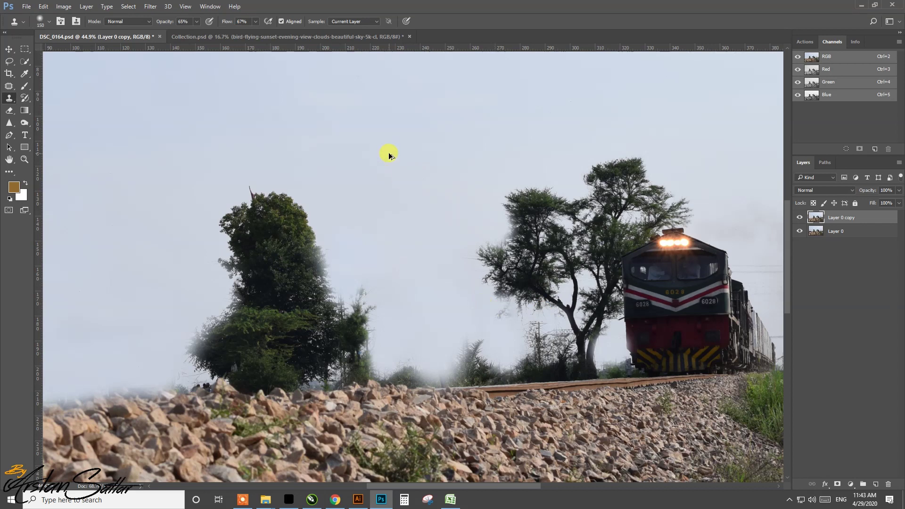
Clone out the remaining power lines and the dark smoke cloud right of the train.
{"action": "scroll", "coordinate": [400, 217], "scroll_direction": "right", "scroll_amount": 3}
{"action": "scroll", "coordinate": [519, 236], "scroll_direction": "right", "scroll_amount": 2}
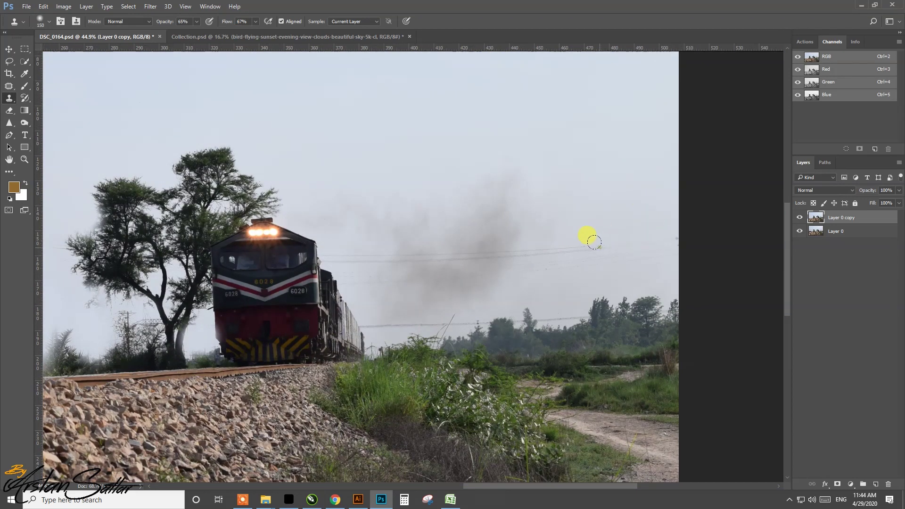
{"action": "mouse_move", "coordinate": [594, 241]}
{"action": "left_mouse_down"}
{"action": "mouse_move", "coordinate": [465, 222]}
{"action": "mouse_move", "coordinate": [398, 254]}
{"action": "left_mouse_up"}
{"action": "left_click_drag", "start_coordinate": [531, 281], "coordinate": [545, 310]}
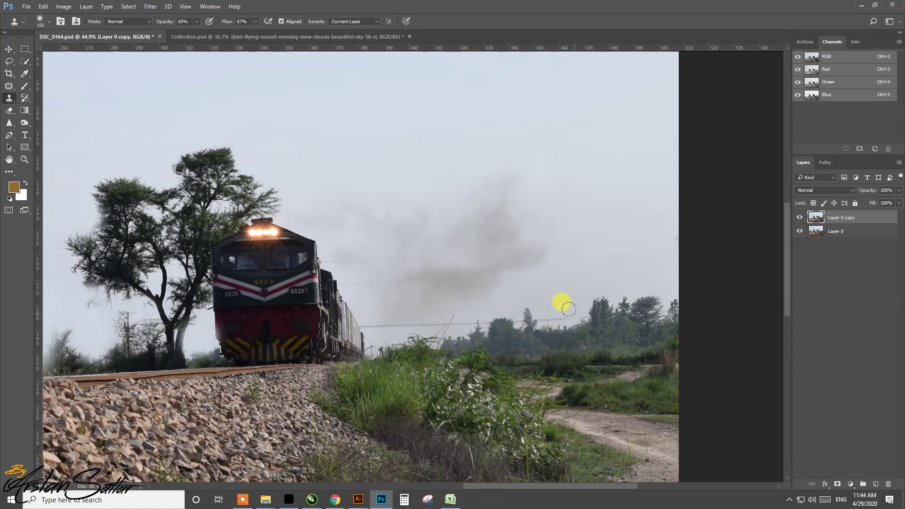
{"action": "mouse_move", "coordinate": [395, 319]}
{"action": "left_mouse_down"}
{"action": "mouse_move", "coordinate": [459, 311]}
{"action": "mouse_move", "coordinate": [371, 294]}
{"action": "left_mouse_up"}
{"action": "mouse_move", "coordinate": [335, 256]}
{"action": "left_mouse_down"}
{"action": "mouse_move", "coordinate": [371, 267]}
{"action": "mouse_move", "coordinate": [346, 261]}
{"action": "mouse_move", "coordinate": [606, 180]}
{"action": "left_mouse_up"}
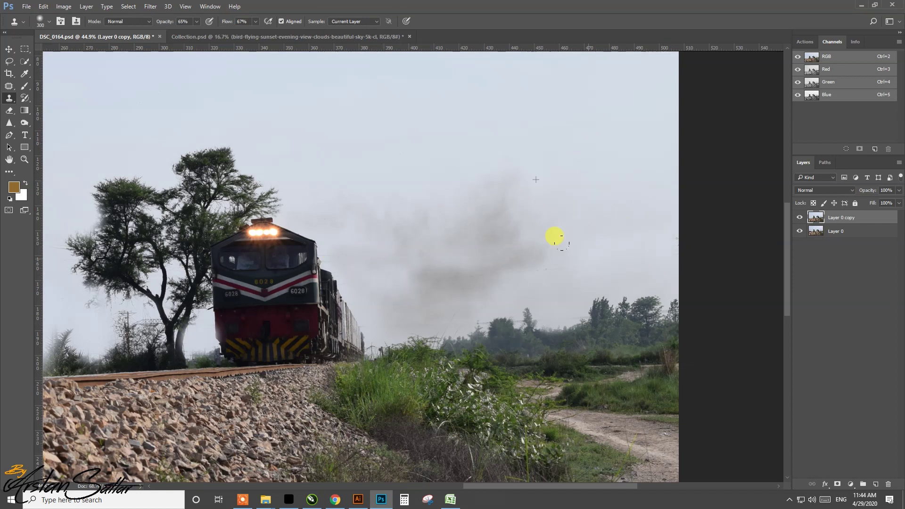
{"action": "key", "text": "bracketright"}
{"action": "key", "text": "bracketright"}
{"action": "key", "text": "bracketright"}
{"action": "mouse_move", "coordinate": [490, 146]}
{"action": "left_mouse_down"}
{"action": "mouse_move", "coordinate": [472, 186]}
{"action": "mouse_move", "coordinate": [538, 113]}
{"action": "mouse_move", "coordinate": [446, 206]}
{"action": "mouse_move", "coordinate": [405, 141]}
{"action": "mouse_move", "coordinate": [523, 161]}
{"action": "mouse_move", "coordinate": [357, 220]}
{"action": "mouse_move", "coordinate": [296, 148]}
{"action": "left_mouse_up"}
{"action": "key", "text": "v"}
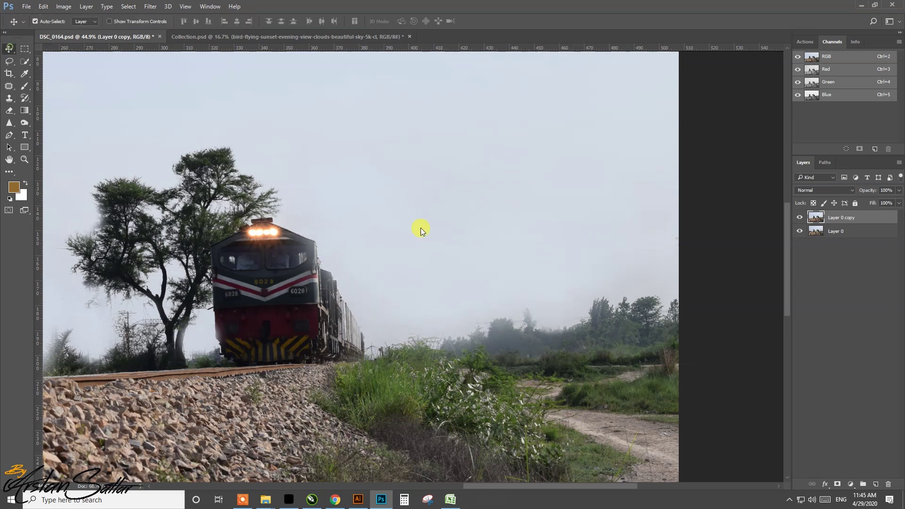
{"action": "key", "text": "ctrl+0"}
Compare the edited copy against the original, then save the train document.
{"action": "left_click", "coordinate": [800, 218]}
{"action": "left_click", "coordinate": [799, 217]}
{"action": "left_click", "coordinate": [800, 218]}
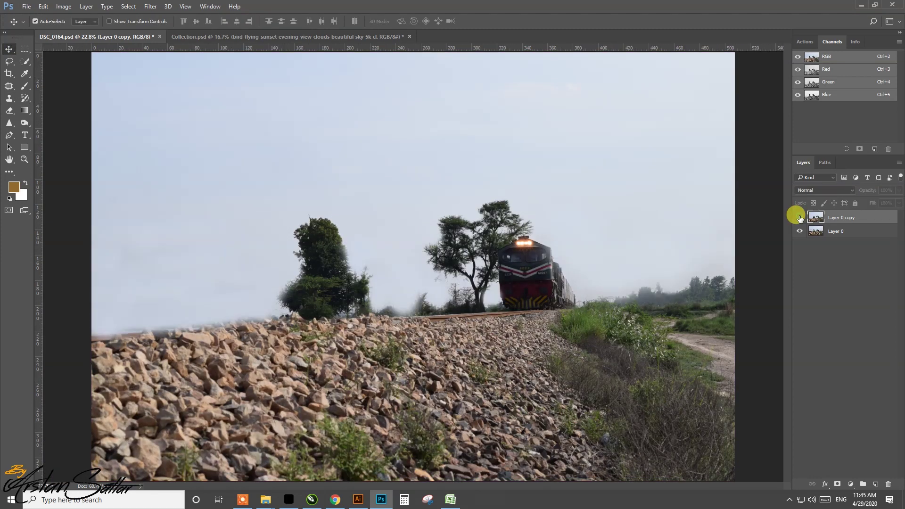
{"action": "left_click", "coordinate": [800, 218]}
{"action": "key", "text": "ctrl+s"}
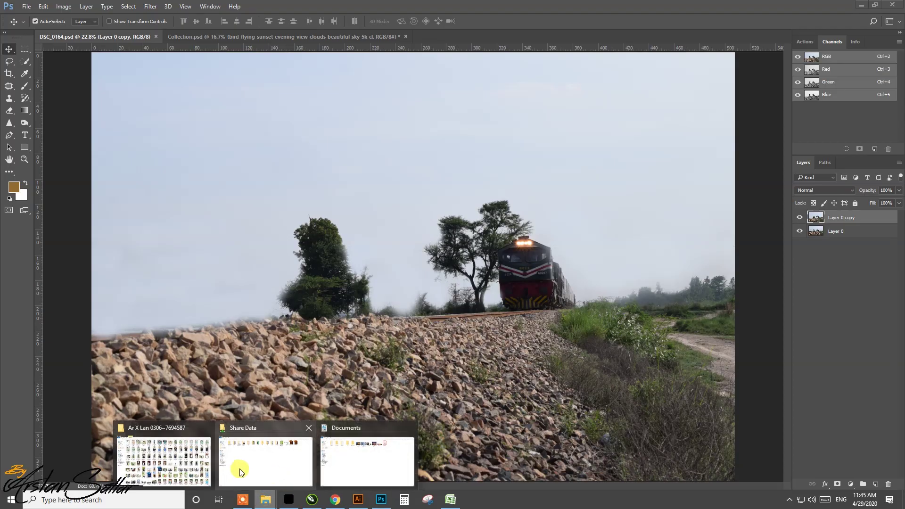
Open the sunset railway wallpaper from Documents in Photoshop.
{"action": "left_click", "coordinate": [341, 466]}
{"action": "right_click", "coordinate": [357, 78]}
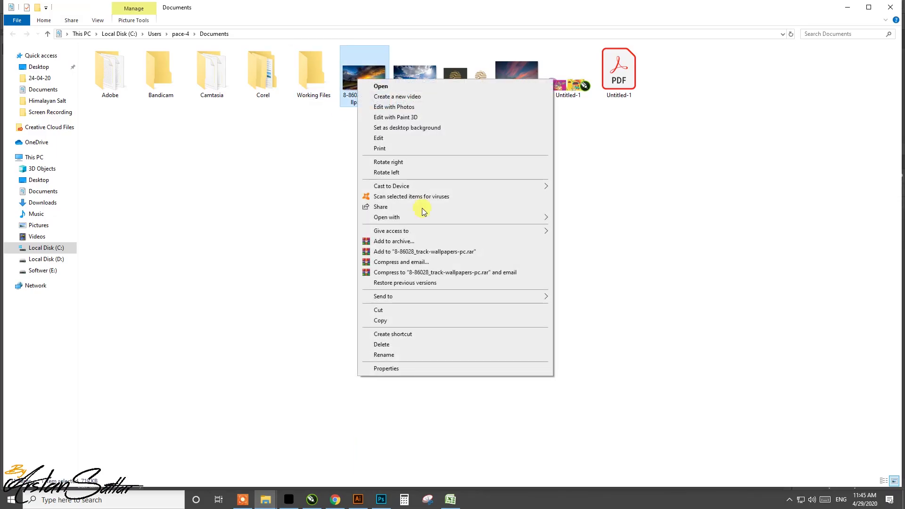
{"action": "left_click", "coordinate": [563, 228]}
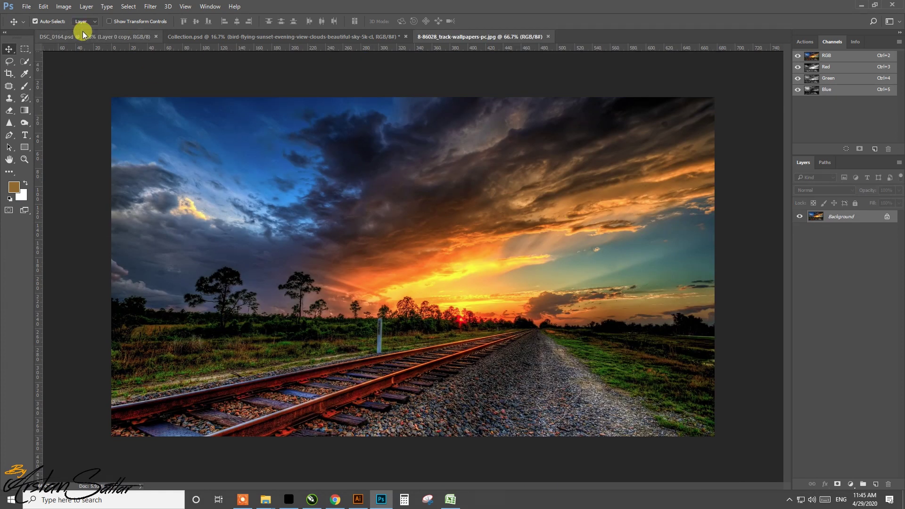
{"action": "left_click", "coordinate": [83, 33]}
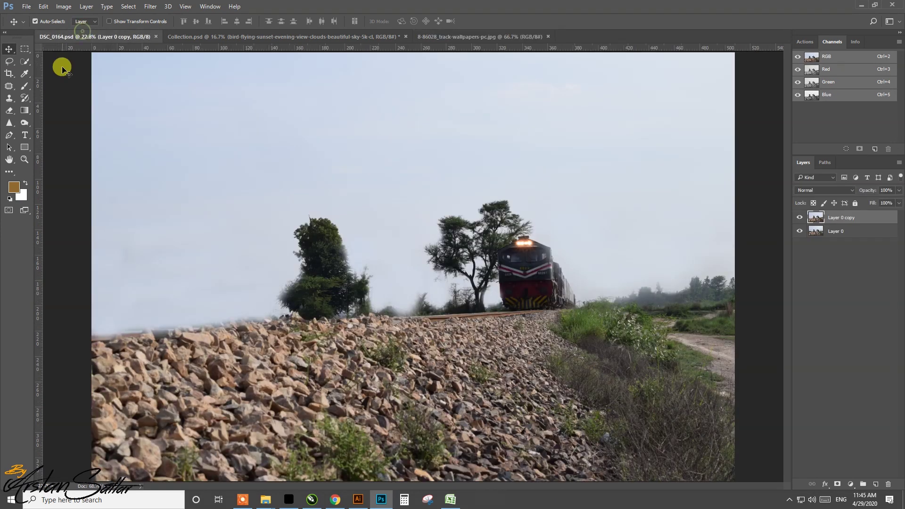
Bring the sunset image into DSC_0164 and scale it to cover the canvas.
{"action": "left_click", "coordinate": [462, 36]}
{"action": "mouse_move", "coordinate": [875, 219]}
{"action": "left_mouse_down"}
{"action": "mouse_move", "coordinate": [192, 153]}
{"action": "mouse_move", "coordinate": [198, 170]}
{"action": "left_mouse_up"}
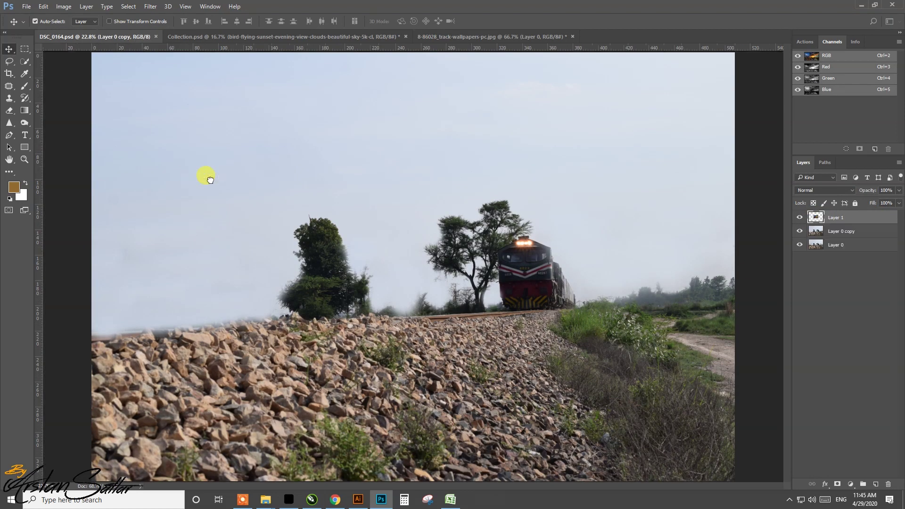
{"action": "key", "text": "ctrl+t"}
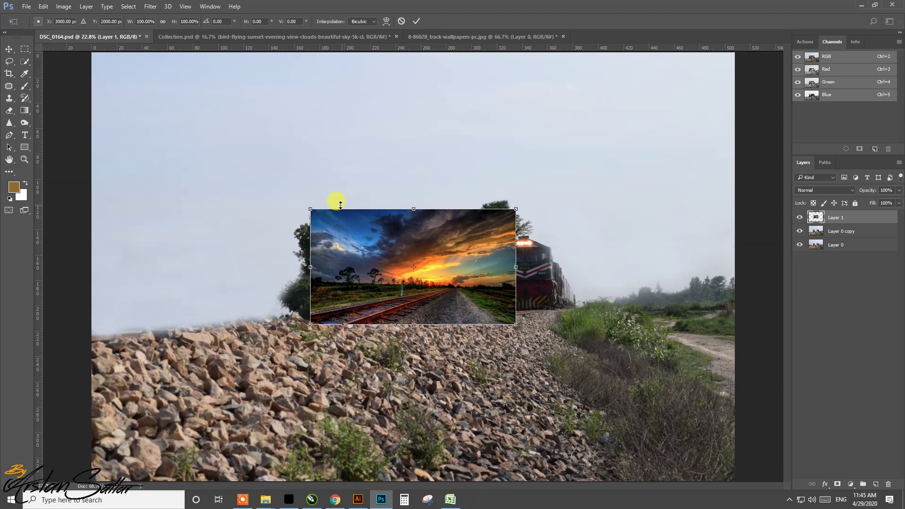
{"action": "left_click_drag", "start_coordinate": [311, 209], "coordinate": [66, 126]}
{"action": "left_click_drag", "start_coordinate": [434, 260], "coordinate": [431, 227]}
{"action": "key", "text": "Return"}
Set the sunset layer to 50% opacity, hide it, and select the train copy layer.
{"action": "key", "text": "5"}
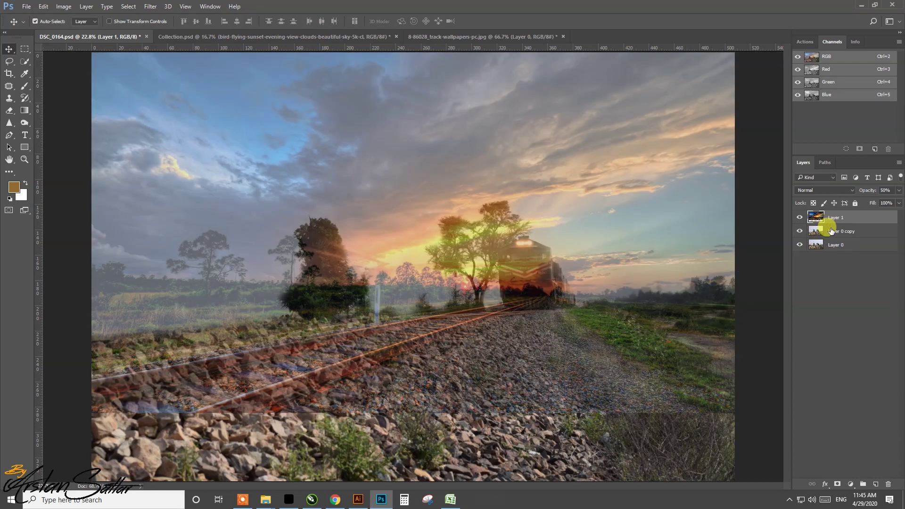
{"action": "left_click", "coordinate": [832, 231]}
{"action": "left_click", "coordinate": [799, 218]}
{"action": "left_click", "coordinate": [129, 6]}
{"action": "left_click", "coordinate": [147, 98]}
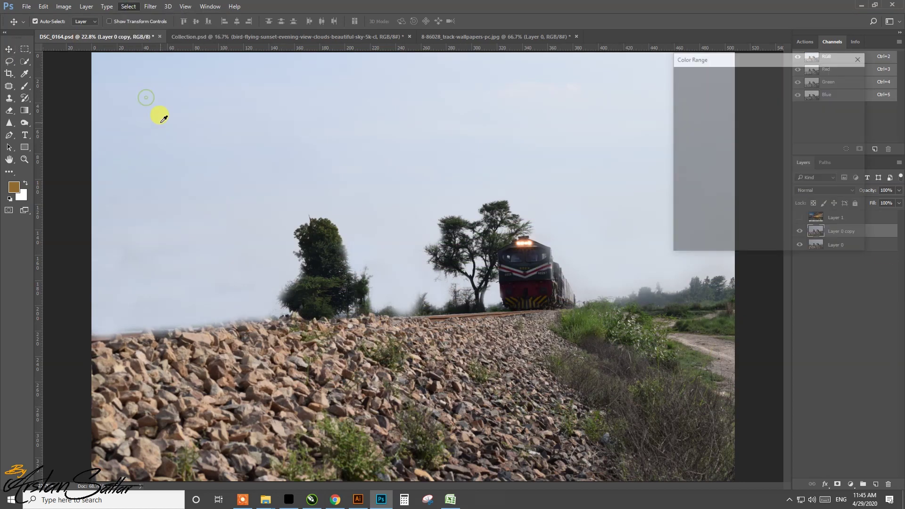
Raise Color Range fuzziness to 80 and load the hazy sky selection.
{"action": "mouse_move", "coordinate": [721, 119]}
{"action": "left_mouse_down"}
{"action": "mouse_move", "coordinate": [748, 111]}
{"action": "mouse_move", "coordinate": [738, 113]}
{"action": "left_mouse_up"}
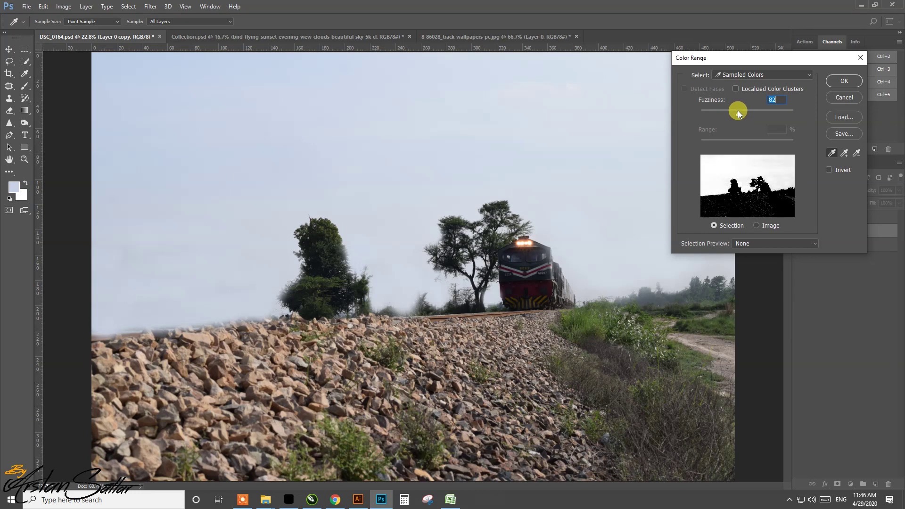
{"action": "left_click", "coordinate": [834, 82]}
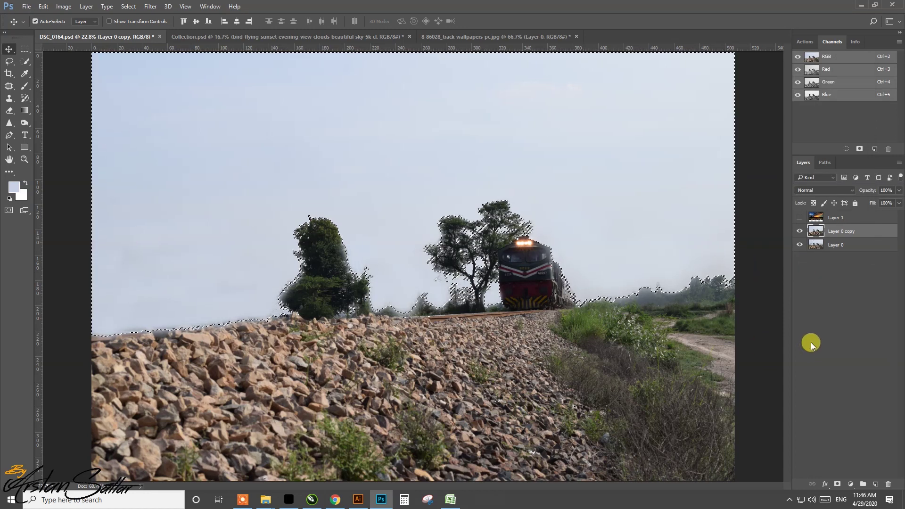
Show the sunset layer at 100% opacity and feather the sky selection by 3 px.
{"action": "left_click", "coordinate": [800, 217]}
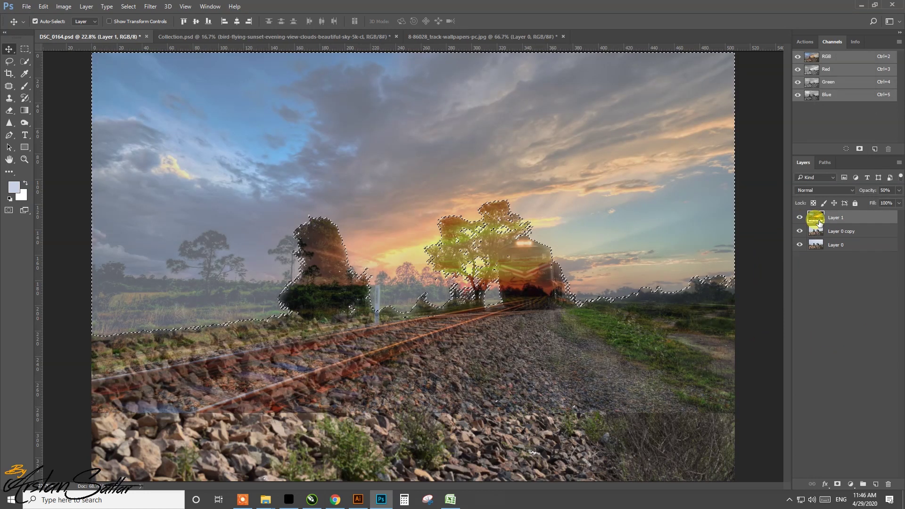
{"action": "key", "text": "0"}
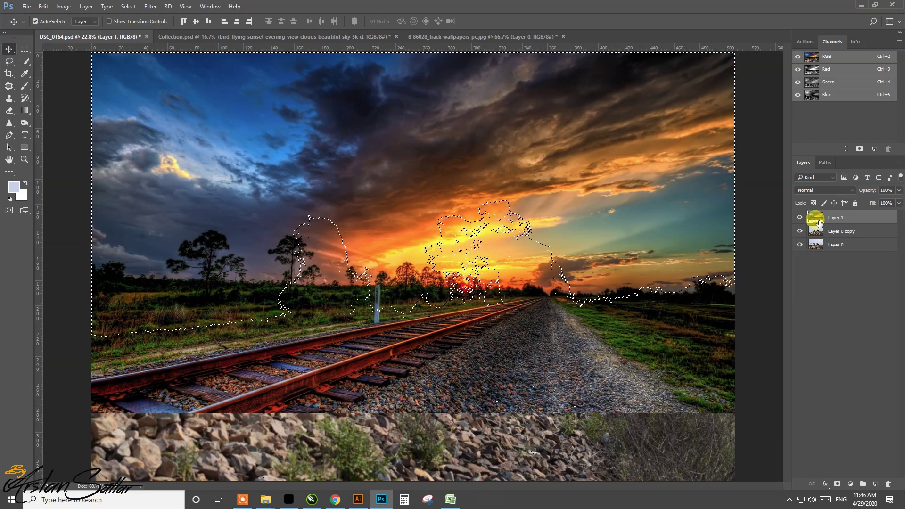
{"action": "left_click_drag", "start_coordinate": [821, 244], "coordinate": [826, 234]}
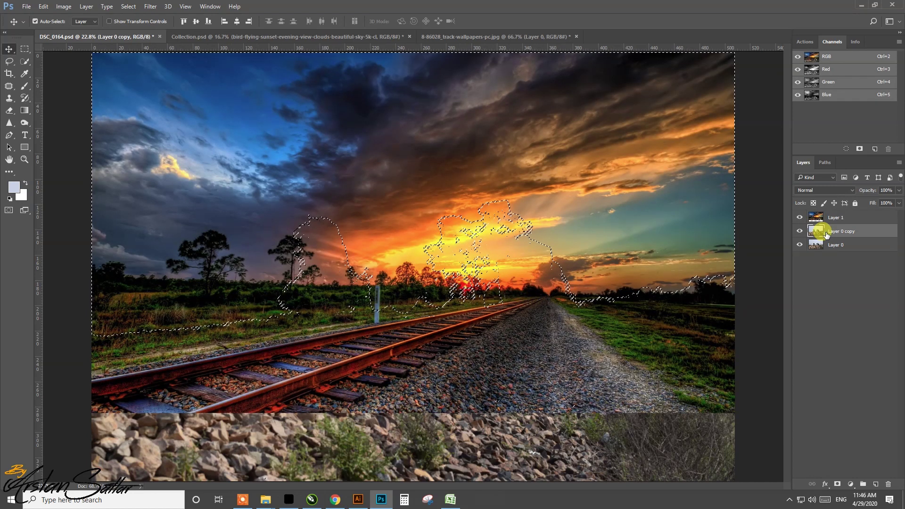
{"action": "key", "text": "shift+F6"}
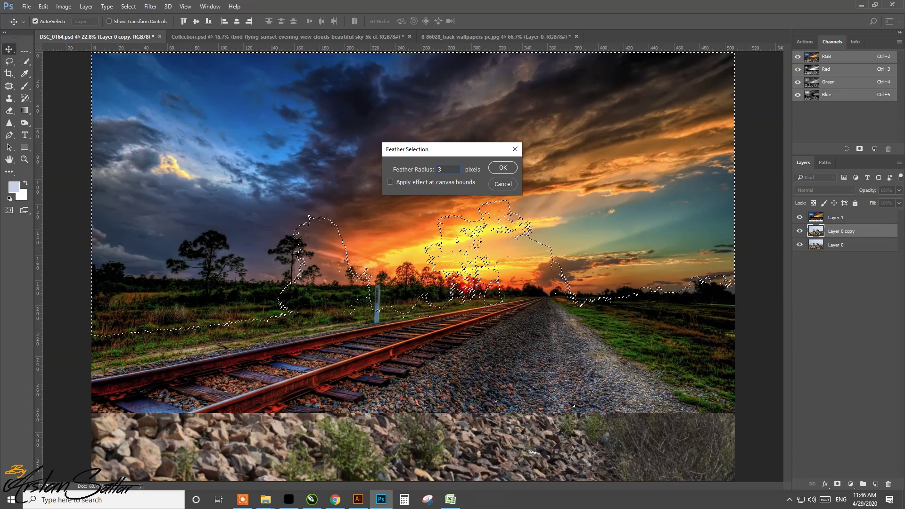
{"action": "key", "text": "Return"}
Mask the sunset layer to the feathered sky selection, restoring the mask after deleting it.
{"action": "left_click", "coordinate": [823, 224]}
{"action": "left_click", "coordinate": [837, 484]}
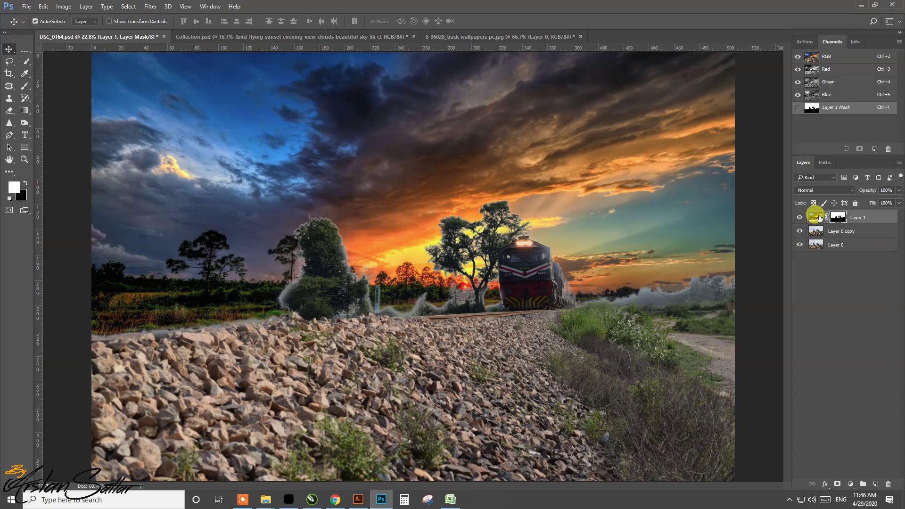
{"action": "right_click", "coordinate": [838, 216]}
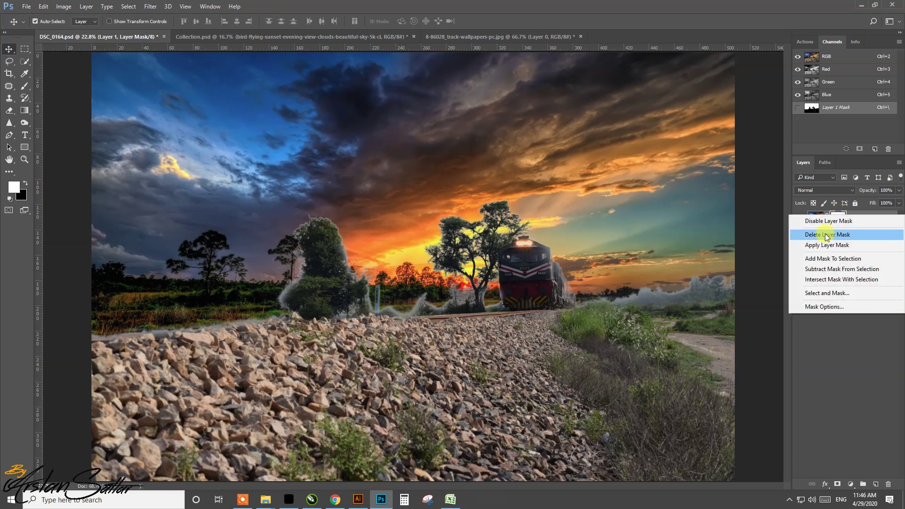
{"action": "left_click", "coordinate": [827, 235]}
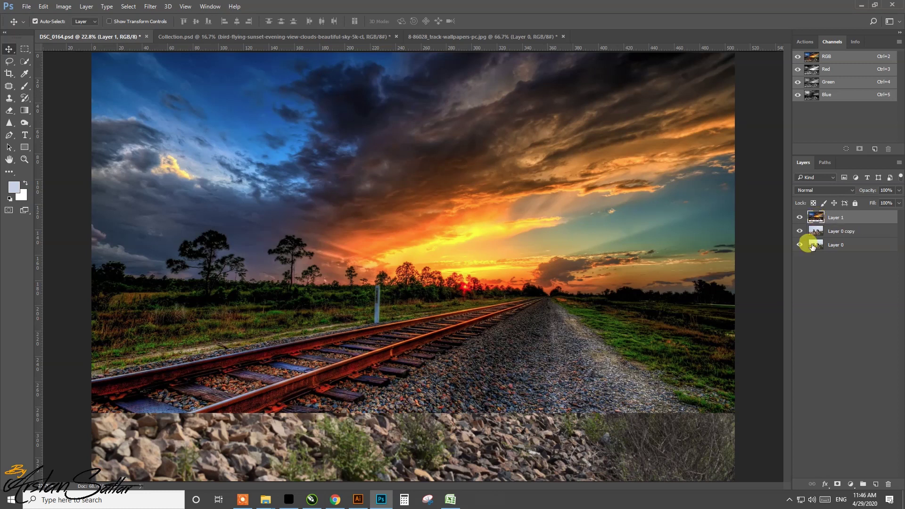
{"action": "key", "text": "ctrl+z"}
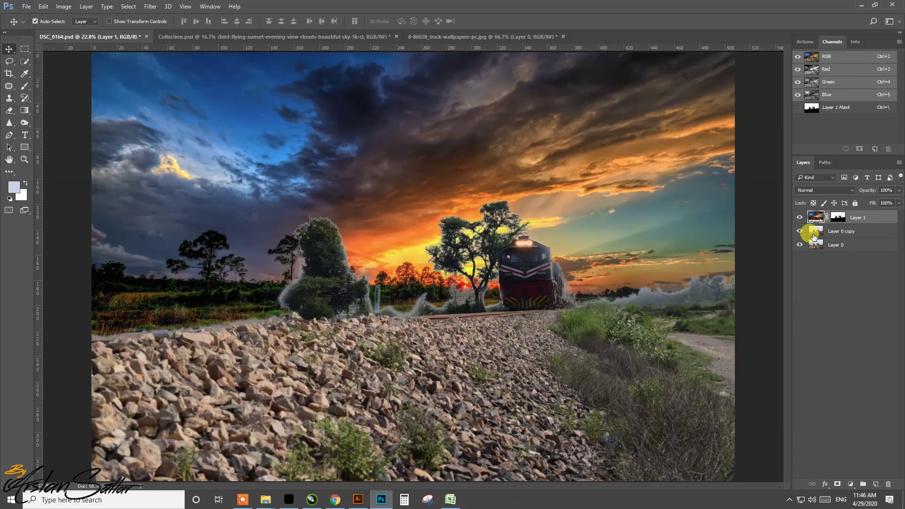
Target the sunset layer's mask with a large brush in white and black.
{"action": "left_click", "coordinate": [833, 237]}
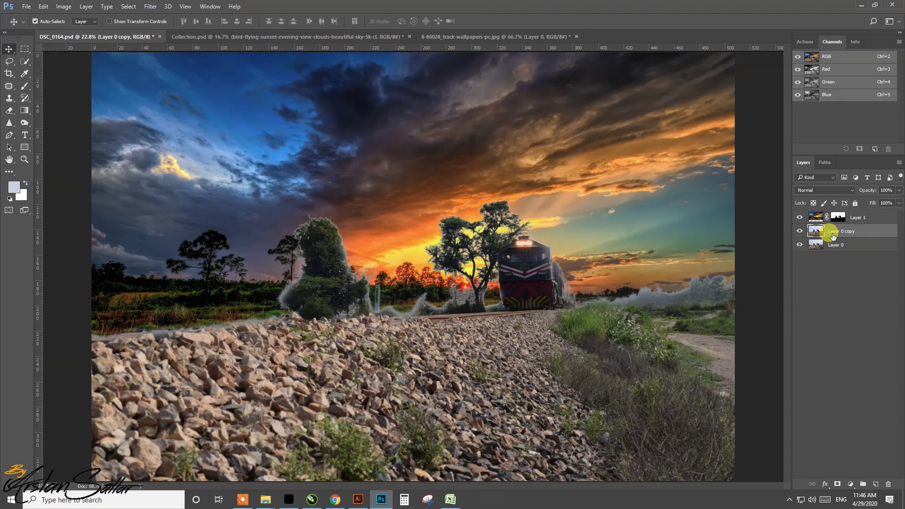
{"action": "left_click", "coordinate": [9, 110]}
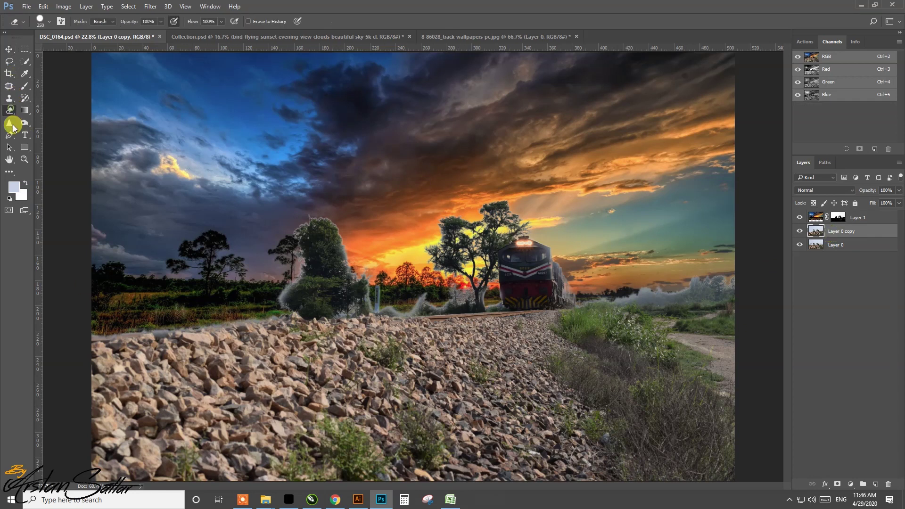
{"action": "key", "text": "bracketright"}
{"action": "key", "text": "bracketright"}
{"action": "left_click", "coordinate": [814, 220]}
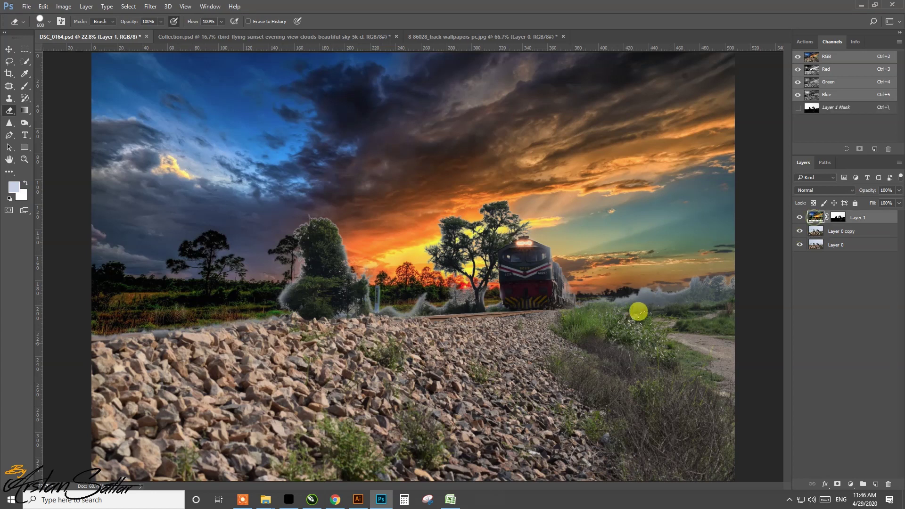
{"action": "left_click", "coordinate": [841, 223]}
{"action": "left_click", "coordinate": [841, 218]}
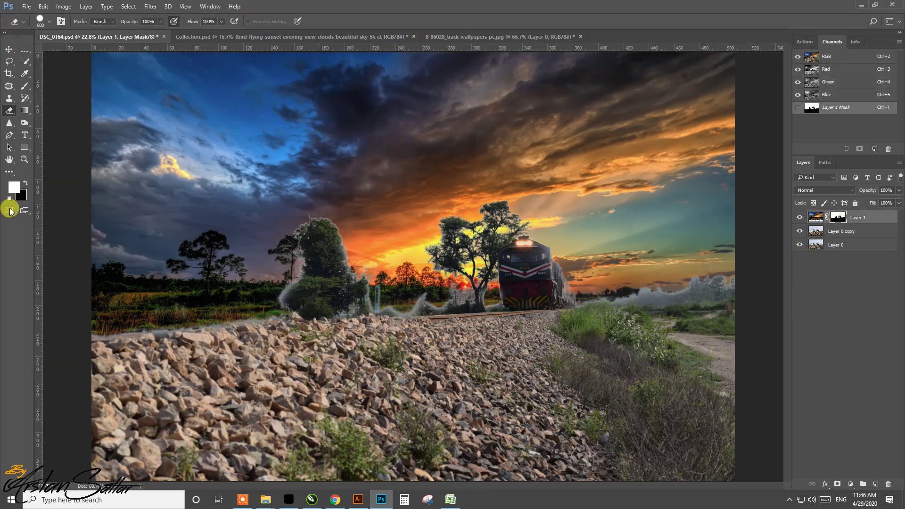
{"action": "key", "text": "x"}
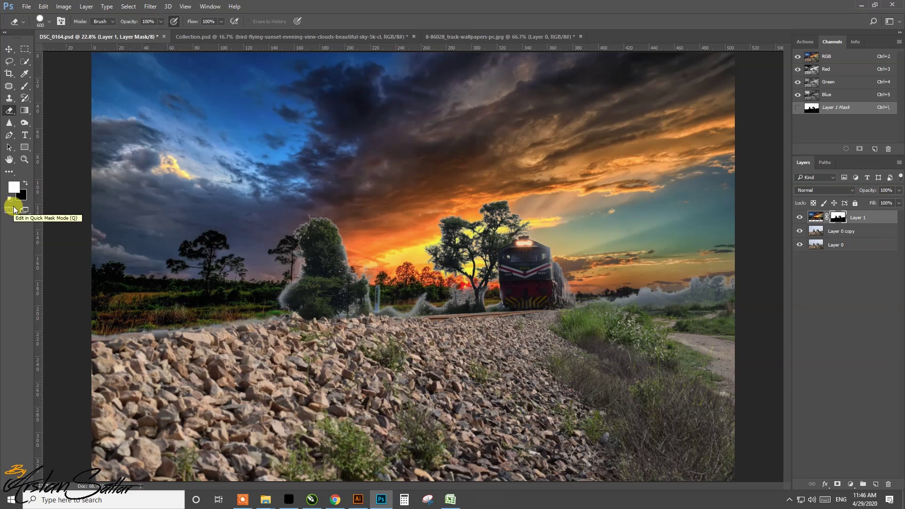
{"action": "left_click", "coordinate": [25, 85]}
{"action": "key", "text": "bracketright"}
{"action": "key", "text": "bracketright"}
{"action": "key", "text": "bracketright"}
{"action": "key", "text": "bracketright"}
Paint the mask to blend the sunset over the right mist, trees and carriages.
{"action": "left_click_drag", "start_coordinate": [693, 265], "coordinate": [572, 295]}
{"action": "mouse_move", "coordinate": [693, 258]}
{"action": "left_mouse_down"}
{"action": "mouse_move", "coordinate": [635, 296]}
{"action": "mouse_move", "coordinate": [521, 289]}
{"action": "mouse_move", "coordinate": [744, 269]}
{"action": "mouse_move", "coordinate": [577, 281]}
{"action": "mouse_move", "coordinate": [519, 303]}
{"action": "mouse_move", "coordinate": [404, 289]}
{"action": "mouse_move", "coordinate": [412, 283]}
{"action": "left_mouse_up"}
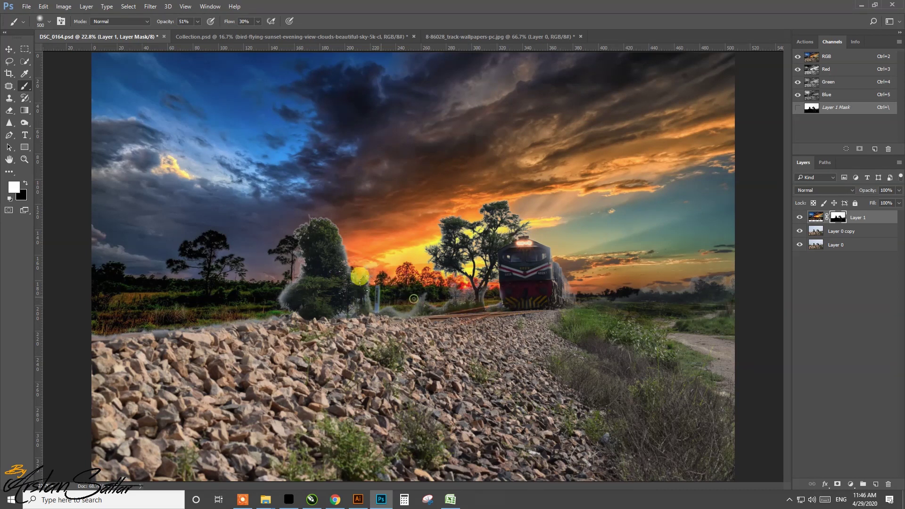
{"action": "left_click_drag", "start_coordinate": [275, 232], "coordinate": [330, 261]}
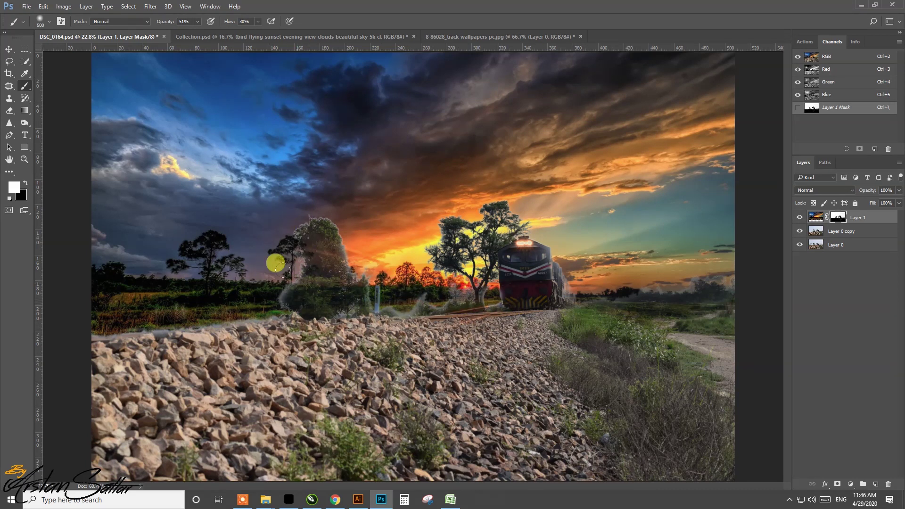
{"action": "left_click_drag", "start_coordinate": [451, 265], "coordinate": [516, 184]}
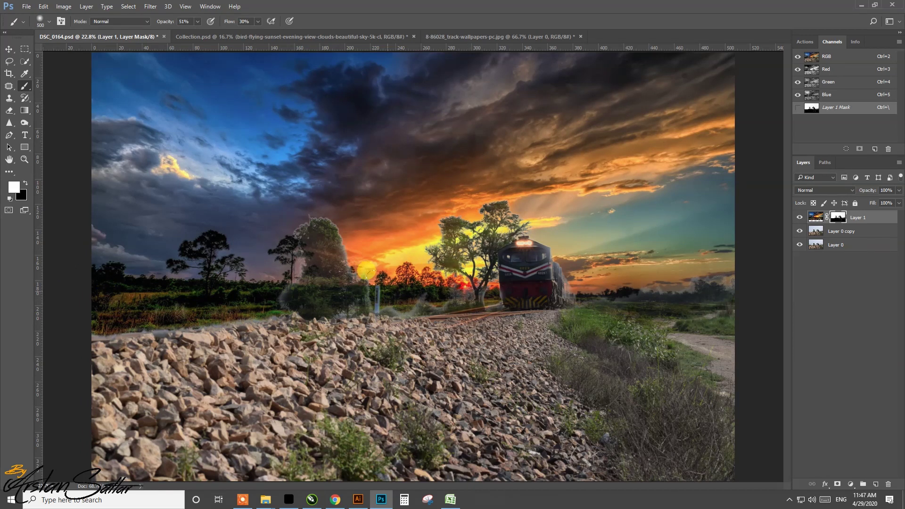
{"action": "key", "text": "z"}
{"action": "left_click_drag", "start_coordinate": [556, 290], "coordinate": [616, 305]}
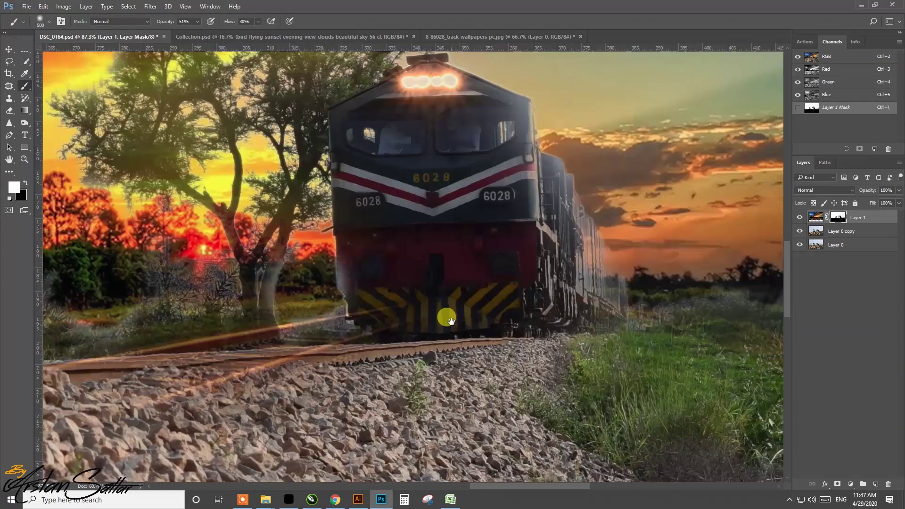
{"action": "key", "text": "b"}
{"action": "mouse_move", "coordinate": [465, 232]}
{"action": "left_mouse_down"}
{"action": "mouse_move", "coordinate": [437, 262]}
{"action": "mouse_move", "coordinate": [507, 289]}
{"action": "mouse_move", "coordinate": [487, 265]}
{"action": "left_mouse_up"}
Mask out the orange light streak along the track.
{"action": "scroll", "coordinate": [488, 265], "scroll_direction": "down", "scroll_amount": 3}
{"action": "scroll", "coordinate": [488, 265], "scroll_direction": "left", "scroll_amount": 5}
{"action": "key", "text": "x"}
{"action": "mouse_move", "coordinate": [300, 285]}
{"action": "left_mouse_down"}
{"action": "mouse_move", "coordinate": [242, 265]}
{"action": "mouse_move", "coordinate": [441, 240]}
{"action": "left_mouse_up"}
{"action": "scroll", "coordinate": [495, 313], "scroll_direction": "left", "scroll_amount": 5}
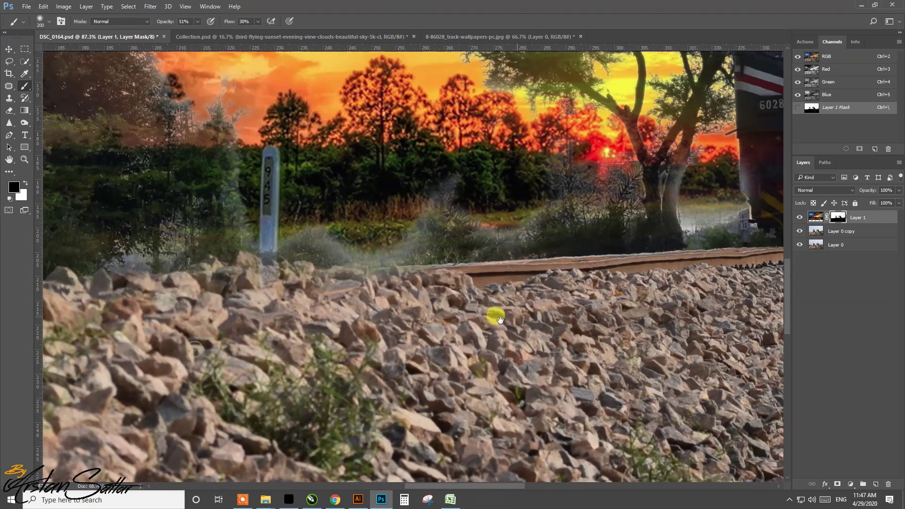
{"action": "scroll", "coordinate": [141, 246], "scroll_direction": "left", "scroll_amount": 5}
{"action": "scroll", "coordinate": [341, 397], "scroll_direction": "right", "scroll_amount": 15}
{"action": "scroll", "coordinate": [341, 397], "scroll_direction": "left", "scroll_amount": 5}
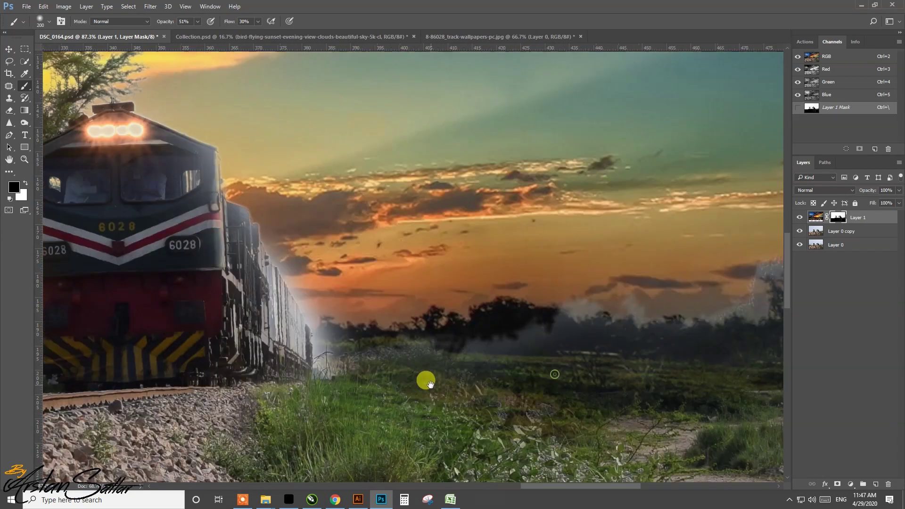
{"action": "scroll", "coordinate": [424, 380], "scroll_direction": "right", "scroll_amount": 5}
Paint out the grey mist over trees and grass and tidy the train's right edge.
{"action": "key", "text": "x"}
{"action": "left_click_drag", "start_coordinate": [478, 361], "coordinate": [639, 268]}
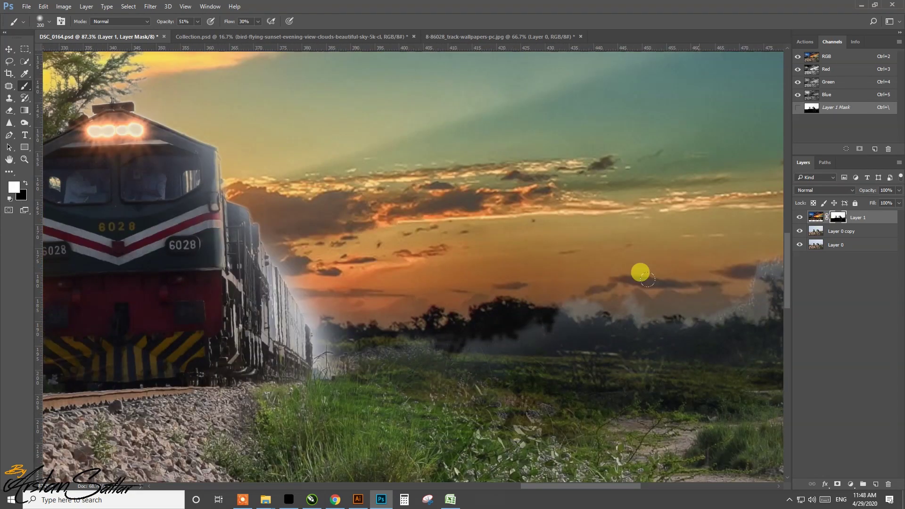
{"action": "mouse_move", "coordinate": [717, 259]}
{"action": "left_mouse_down"}
{"action": "mouse_move", "coordinate": [388, 295]}
{"action": "mouse_move", "coordinate": [326, 314]}
{"action": "mouse_move", "coordinate": [299, 258]}
{"action": "mouse_move", "coordinate": [309, 283]}
{"action": "mouse_move", "coordinate": [307, 329]}
{"action": "mouse_move", "coordinate": [274, 214]}
{"action": "left_mouse_up"}
{"action": "key", "text": "x"}
{"action": "key", "text": "bracketleft"}
{"action": "key", "text": "bracketleft"}
{"action": "left_click_drag", "start_coordinate": [264, 305], "coordinate": [274, 320]}
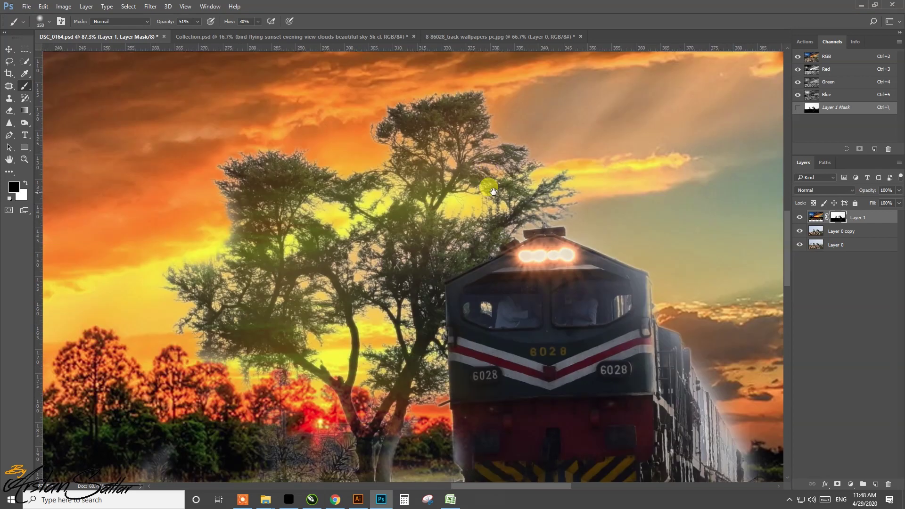
{"action": "left_click_drag", "start_coordinate": [177, 228], "coordinate": [464, 290]}
{"action": "left_click_drag", "start_coordinate": [452, 421], "coordinate": [485, 188]}
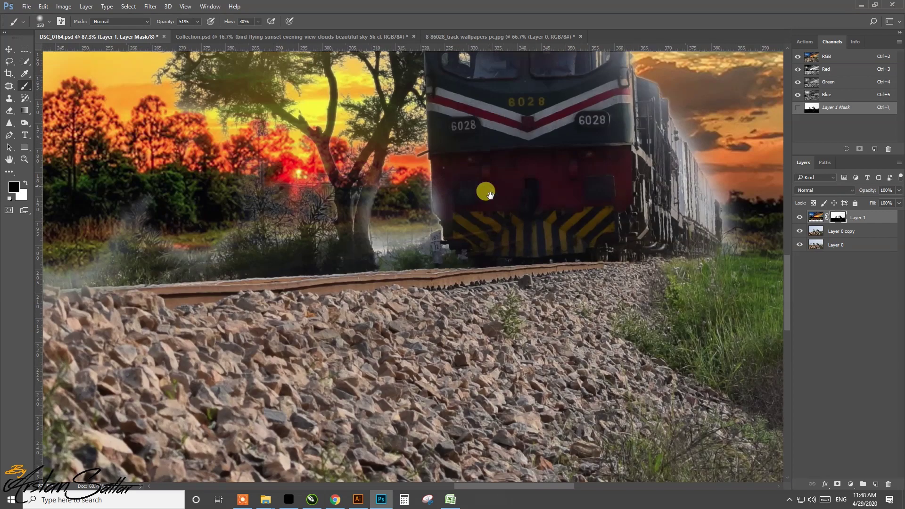
{"action": "key", "text": "ctrl+0"}
Select the train photo copy layer and bring up the Camera Raw Filter.
{"action": "left_click", "coordinate": [8, 49]}
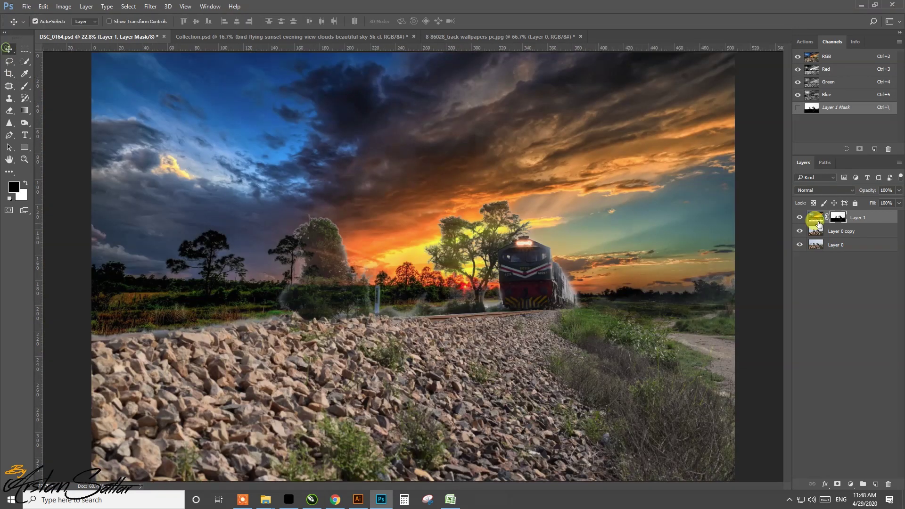
{"action": "left_click", "coordinate": [839, 231]}
{"action": "key", "text": "ctrl"}
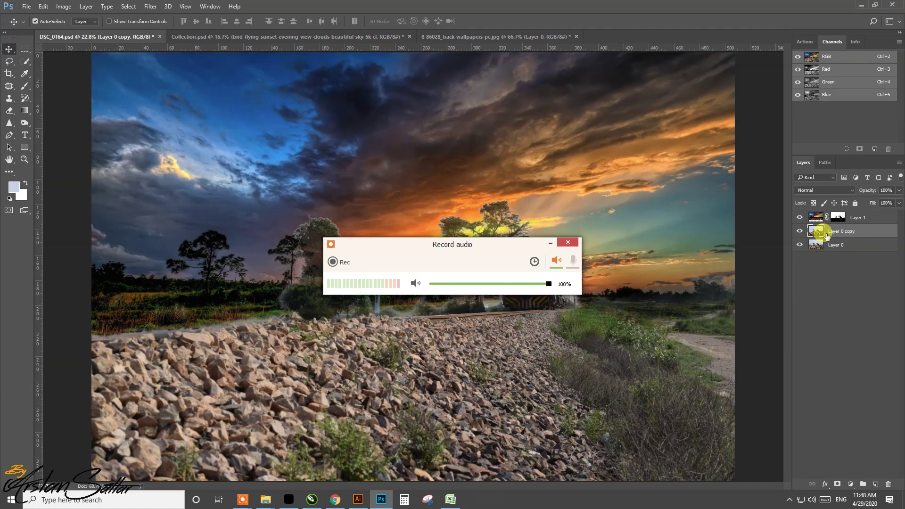
{"action": "left_click", "coordinate": [568, 242]}
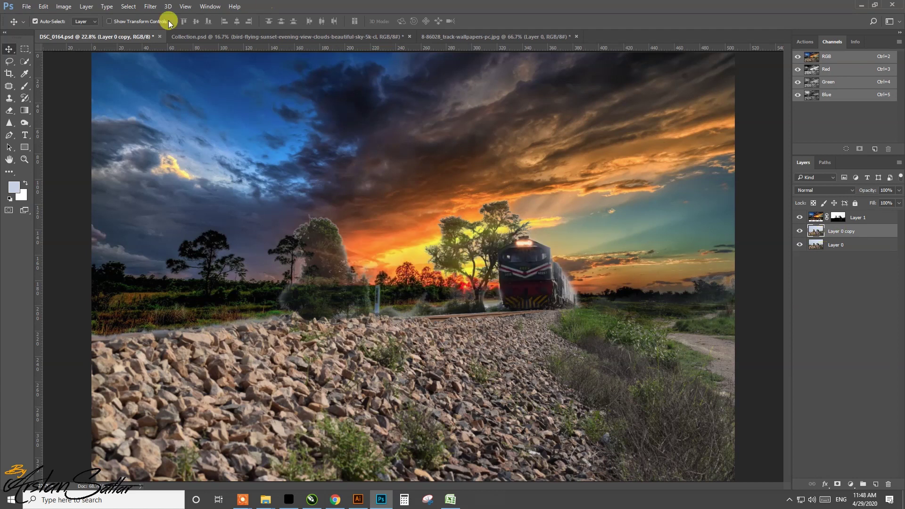
{"action": "left_click", "coordinate": [150, 7]}
{"action": "key", "text": "Escape"}
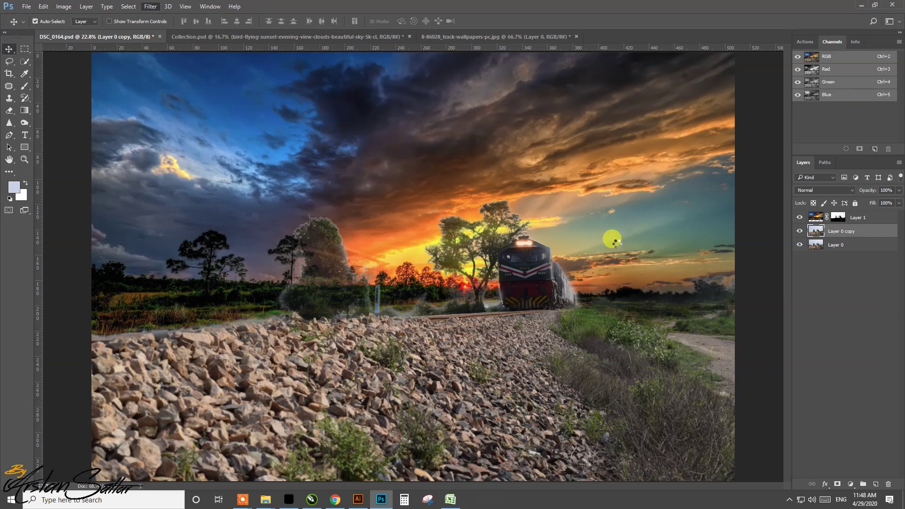
{"action": "key", "text": "ctrl+shift+a"}
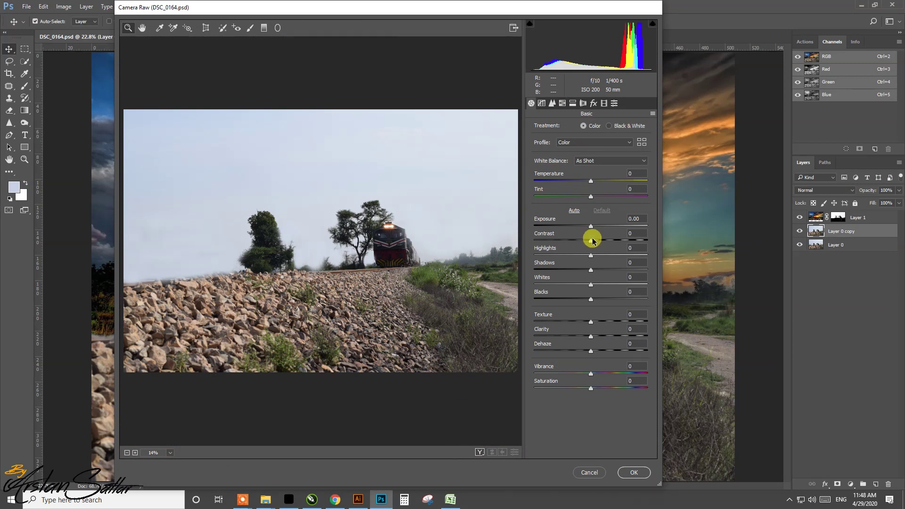
Set exposure -1.10, lower contrast, highlights -71, whites -37 and shadows -16, then apply.
{"action": "left_click_drag", "start_coordinate": [591, 229], "coordinate": [579, 229]}
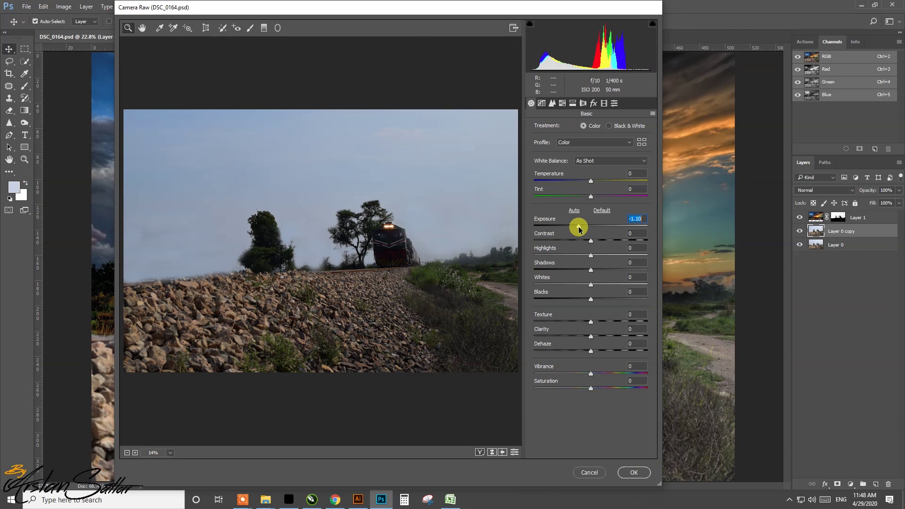
{"action": "mouse_move", "coordinate": [591, 243]}
{"action": "left_mouse_down"}
{"action": "mouse_move", "coordinate": [605, 244]}
{"action": "mouse_move", "coordinate": [581, 244]}
{"action": "left_mouse_up"}
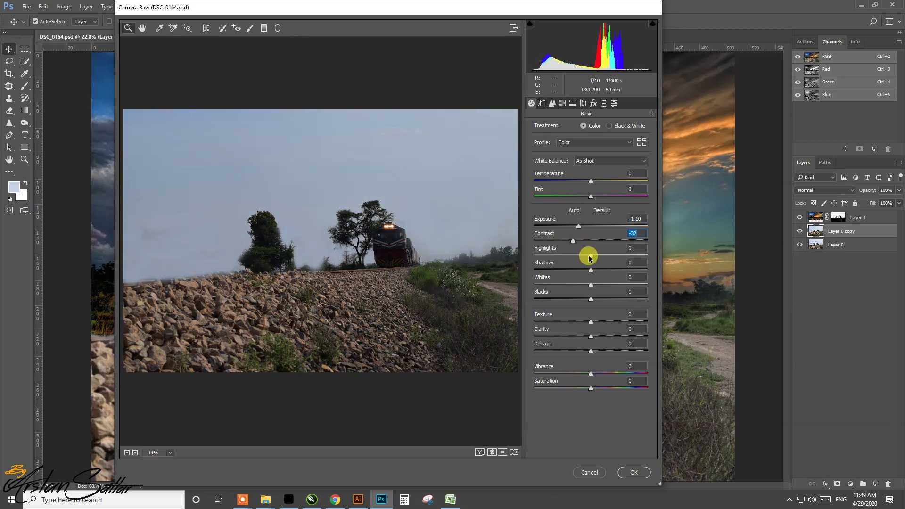
{"action": "left_click_drag", "start_coordinate": [589, 255], "coordinate": [550, 256]}
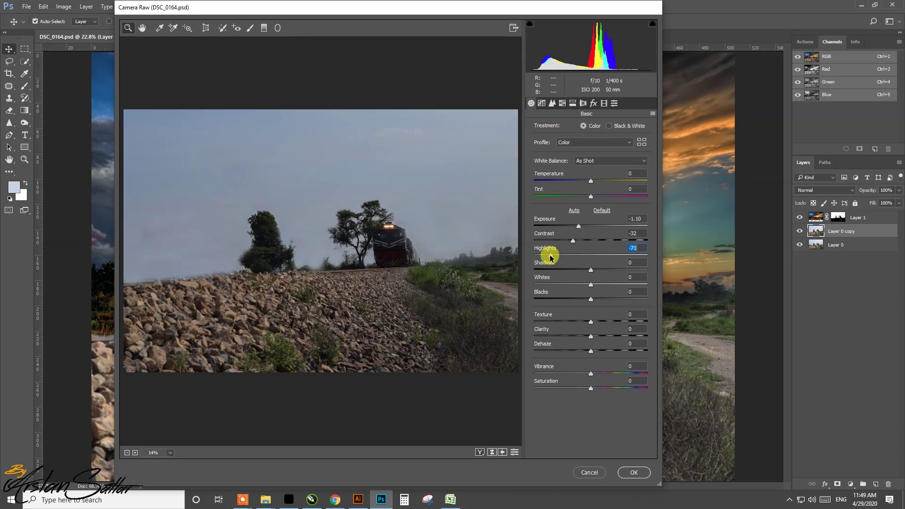
{"action": "left_click_drag", "start_coordinate": [591, 284], "coordinate": [570, 284]}
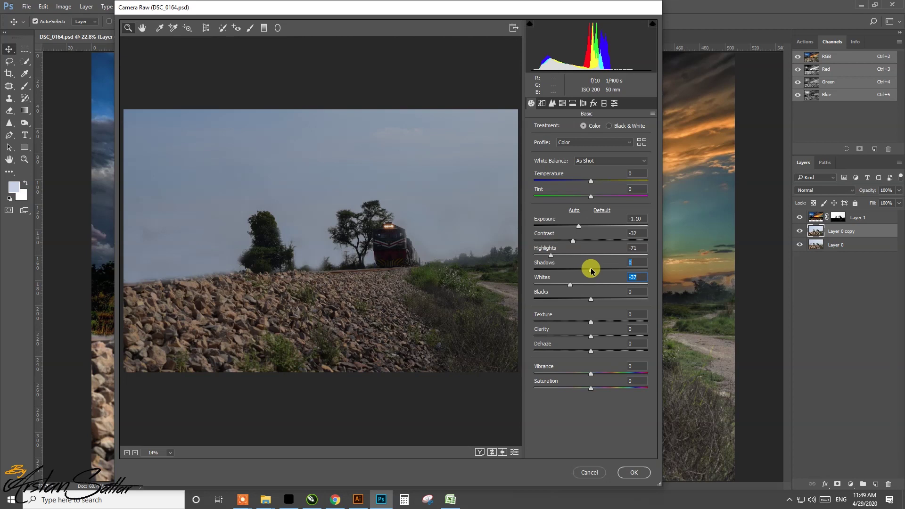
{"action": "mouse_move", "coordinate": [607, 272]}
{"action": "left_mouse_down"}
{"action": "mouse_move", "coordinate": [584, 272]}
{"action": "mouse_move", "coordinate": [632, 299]}
{"action": "mouse_move", "coordinate": [590, 309]}
{"action": "left_mouse_up"}
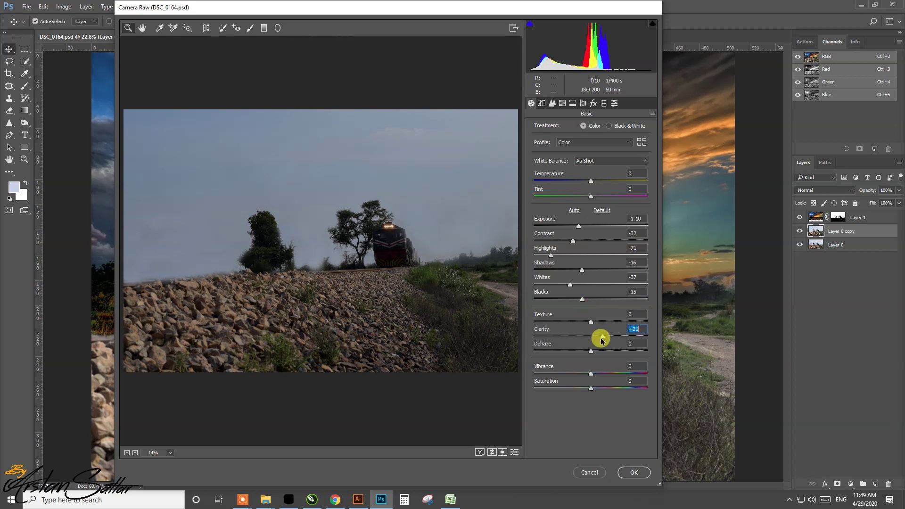
{"action": "left_click", "coordinate": [632, 476]}
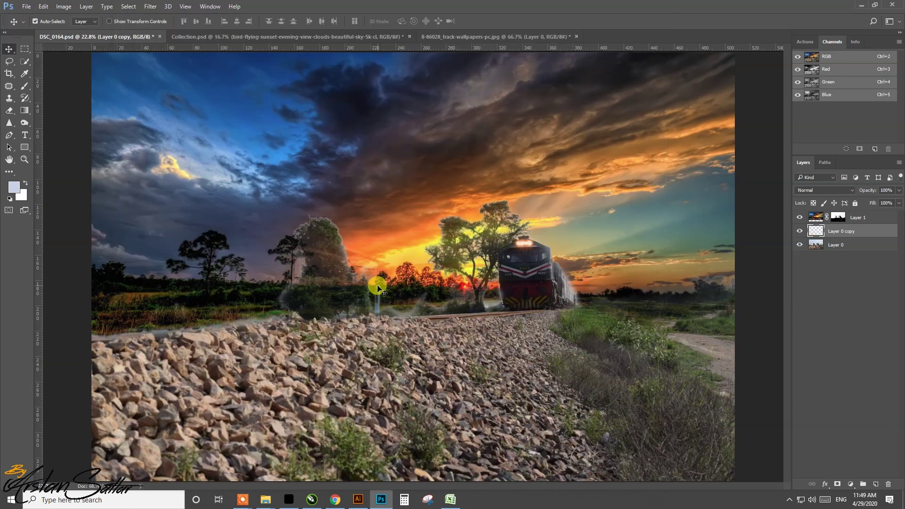
Brush the sunset mask over the ghosted centre tree, then switch to the Collection document.
{"action": "left_click", "coordinate": [843, 220]}
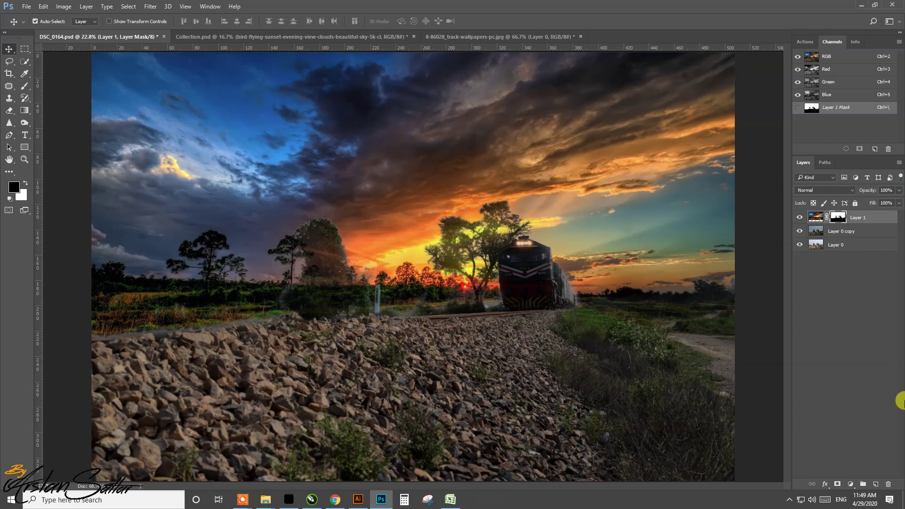
{"action": "key", "text": "z"}
{"action": "left_click_drag", "start_coordinate": [299, 288], "coordinate": [320, 299]}
{"action": "key", "text": "v"}
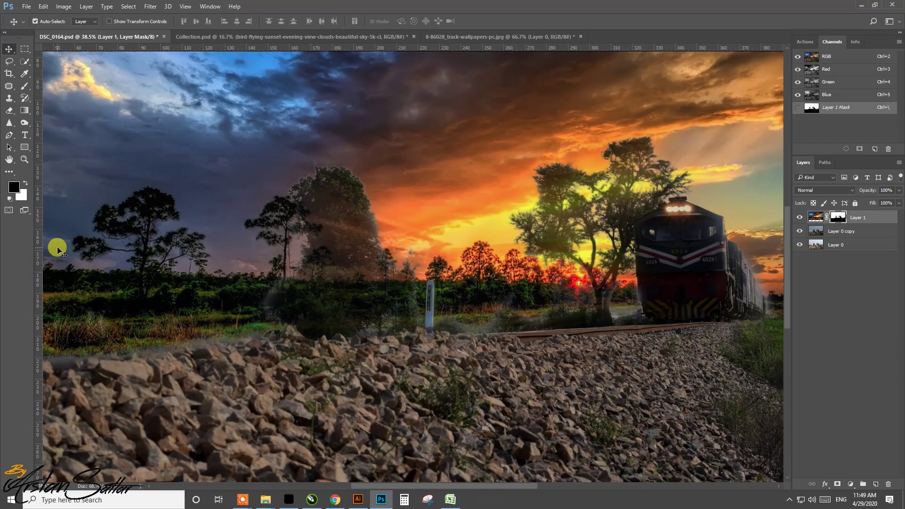
{"action": "key", "text": "b"}
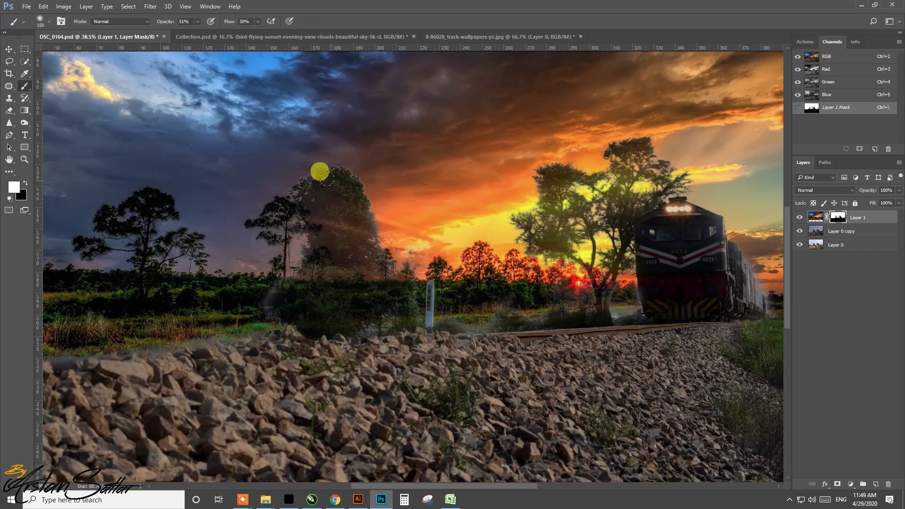
{"action": "mouse_move", "coordinate": [342, 228]}
{"action": "left_mouse_down"}
{"action": "mouse_move", "coordinate": [324, 176]}
{"action": "mouse_move", "coordinate": [289, 205]}
{"action": "mouse_move", "coordinate": [282, 172]}
{"action": "mouse_move", "coordinate": [309, 148]}
{"action": "mouse_move", "coordinate": [356, 182]}
{"action": "mouse_move", "coordinate": [318, 222]}
{"action": "mouse_move", "coordinate": [320, 155]}
{"action": "mouse_move", "coordinate": [283, 194]}
{"action": "mouse_move", "coordinate": [321, 202]}
{"action": "left_mouse_up"}
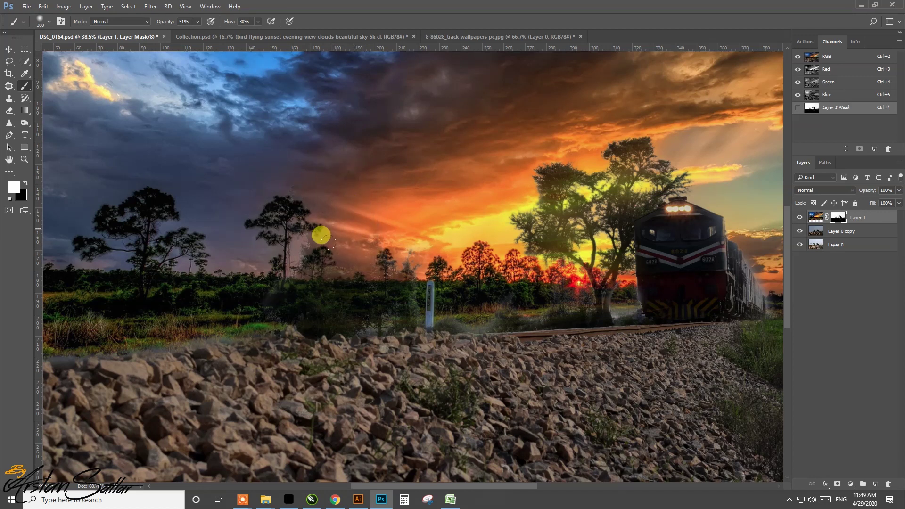
{"action": "key", "text": "ctrl+0"}
{"action": "left_click", "coordinate": [8, 50]}
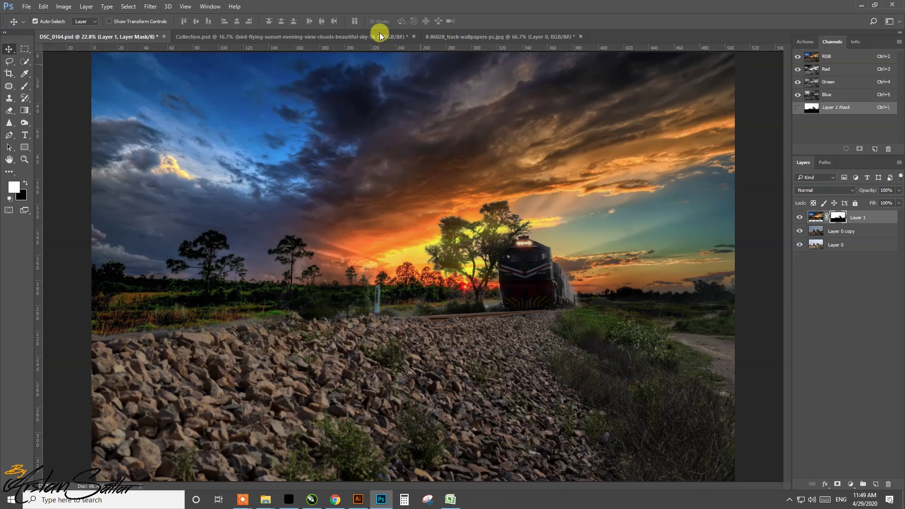
{"action": "left_click", "coordinate": [222, 38]}
Copy the glowing sun layer, Layer 4 copy 7, from Collection.psd into the DSC_0164 composite.
{"action": "left_click", "coordinate": [309, 183]}
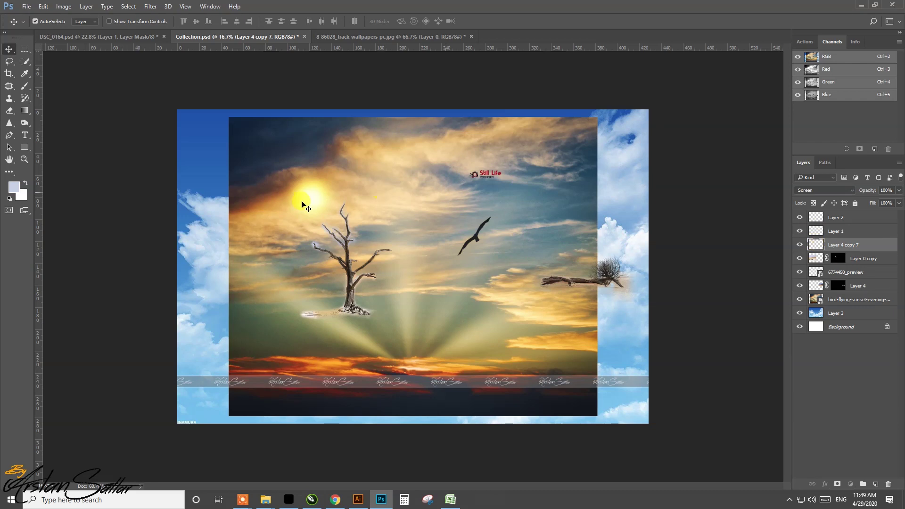
{"action": "left_click", "coordinate": [108, 37]}
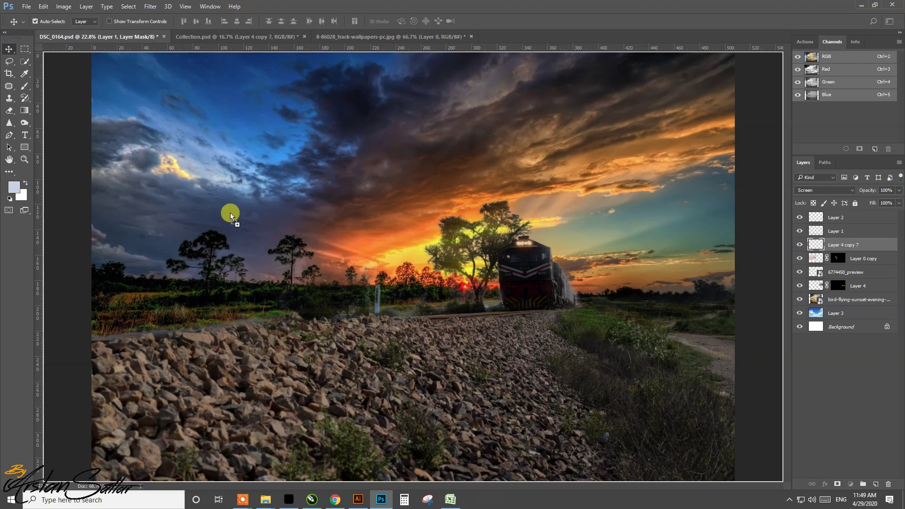
{"action": "left_click_drag", "start_coordinate": [258, 225], "coordinate": [259, 220]}
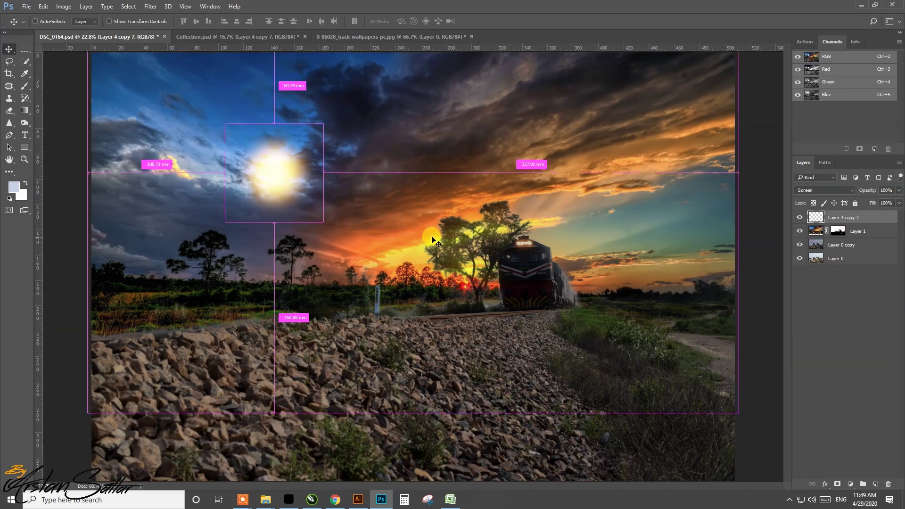
Scale the sun and place it low on the horizon beside the train.
{"action": "key", "text": "ctrl+t"}
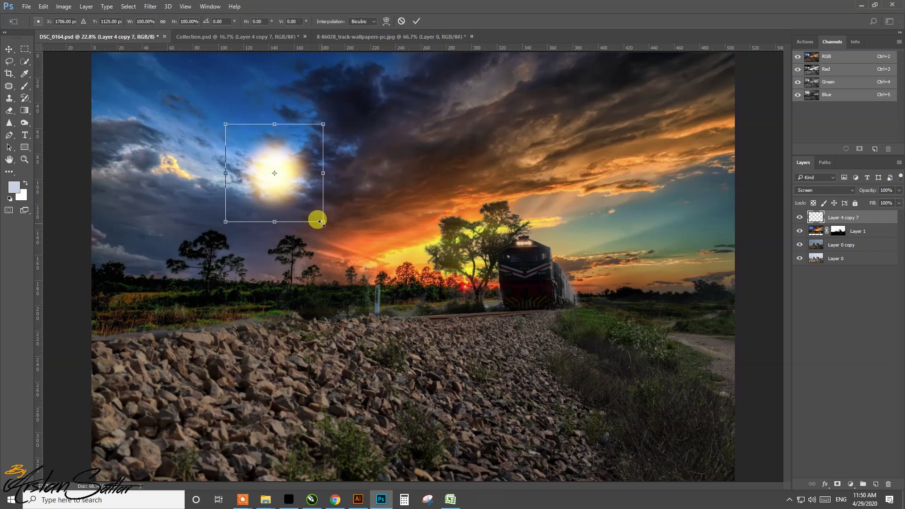
{"action": "mouse_move", "coordinate": [324, 225]}
{"action": "left_mouse_down"}
{"action": "mouse_move", "coordinate": [335, 235]}
{"action": "mouse_move", "coordinate": [325, 225]}
{"action": "mouse_move", "coordinate": [297, 233]}
{"action": "mouse_move", "coordinate": [460, 318]}
{"action": "left_mouse_up"}
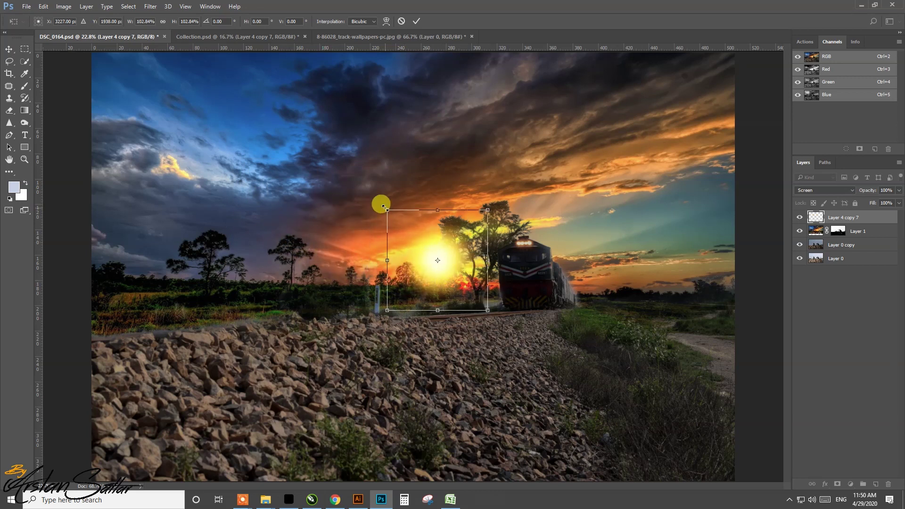
{"action": "left_click_drag", "start_coordinate": [386, 208], "coordinate": [410, 233]}
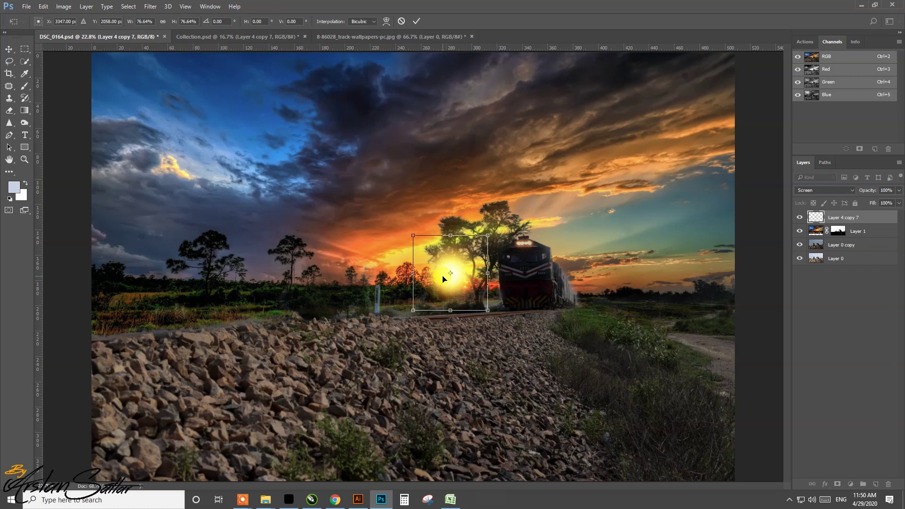
{"action": "left_click_drag", "start_coordinate": [411, 235], "coordinate": [407, 230]}
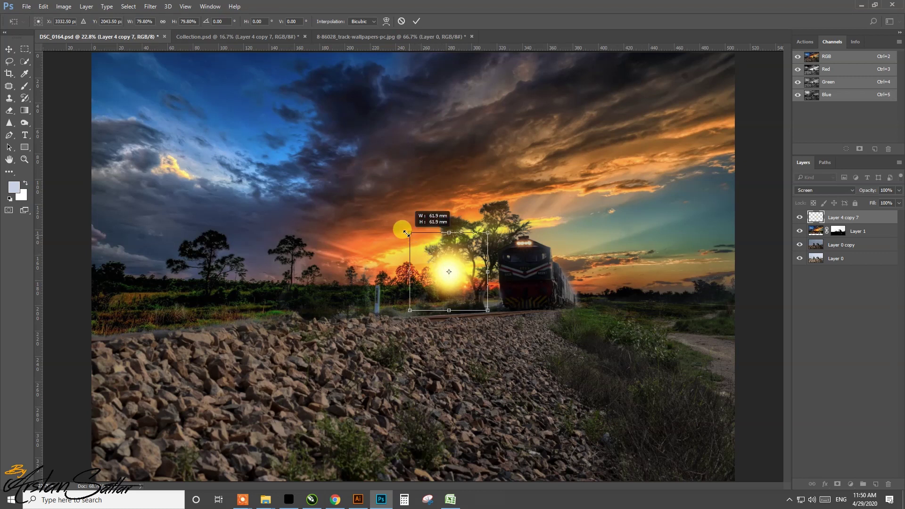
{"action": "left_click_drag", "start_coordinate": [447, 283], "coordinate": [432, 278]}
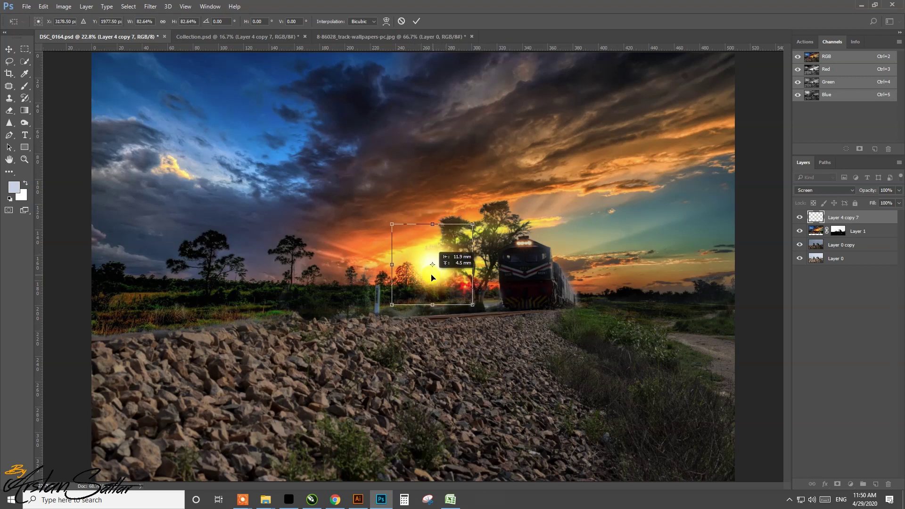
{"action": "key", "text": "Return"}
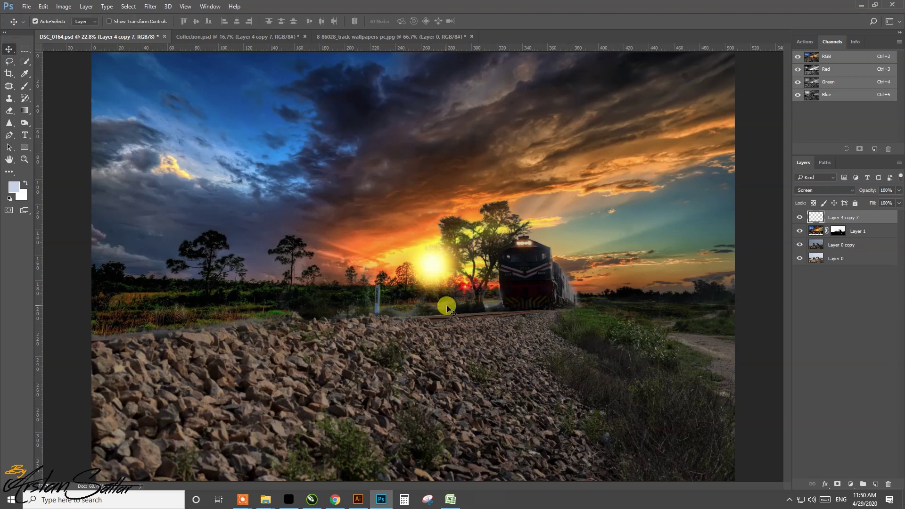
Zoom in on the train and sun, then target Layer 1's mask.
{"action": "key", "text": "z"}
{"action": "left_click_drag", "start_coordinate": [471, 330], "coordinate": [507, 329]}
{"action": "key", "text": "v"}
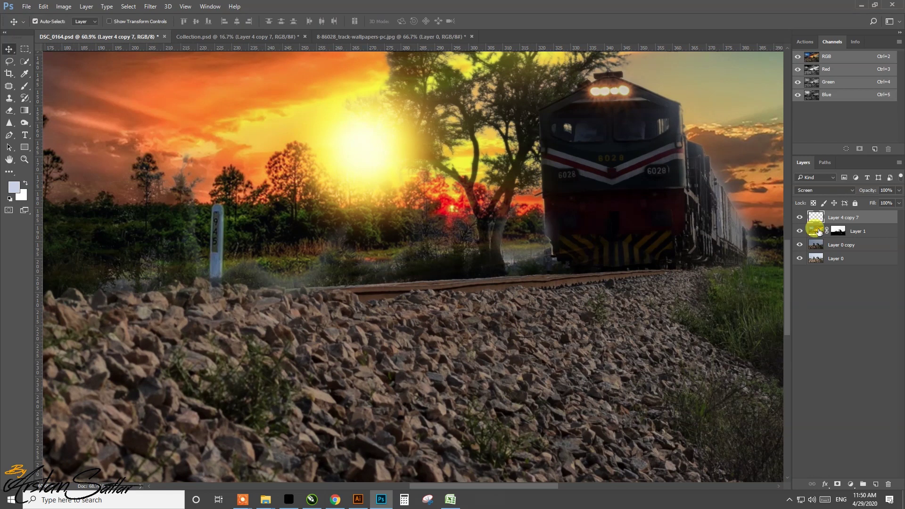
{"action": "left_click", "coordinate": [838, 231]}
With a smaller brush, paint black on Layer 1's mask over the tree trunk and grass left of the train.
{"action": "key", "text": "d"}
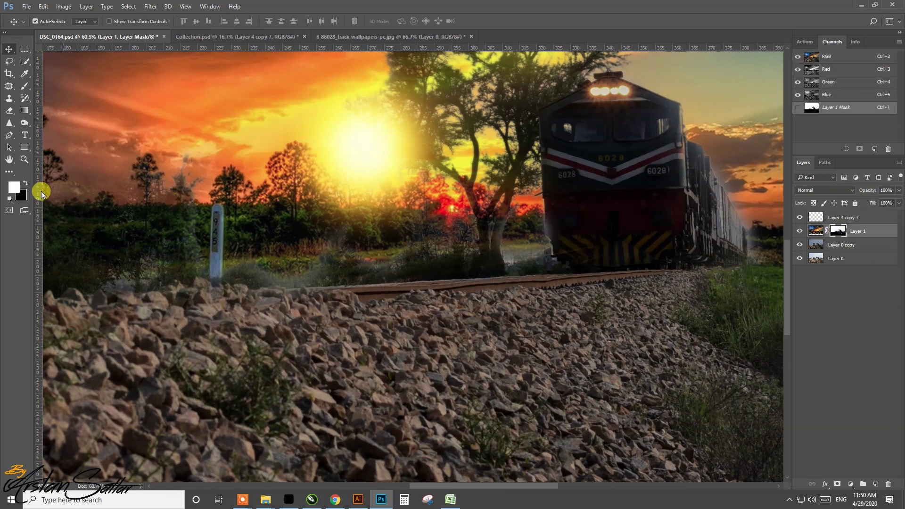
{"action": "key", "text": "b"}
{"action": "key", "text": "bracketleft"}
{"action": "key", "text": "bracketleft"}
{"action": "key", "text": "bracketleft"}
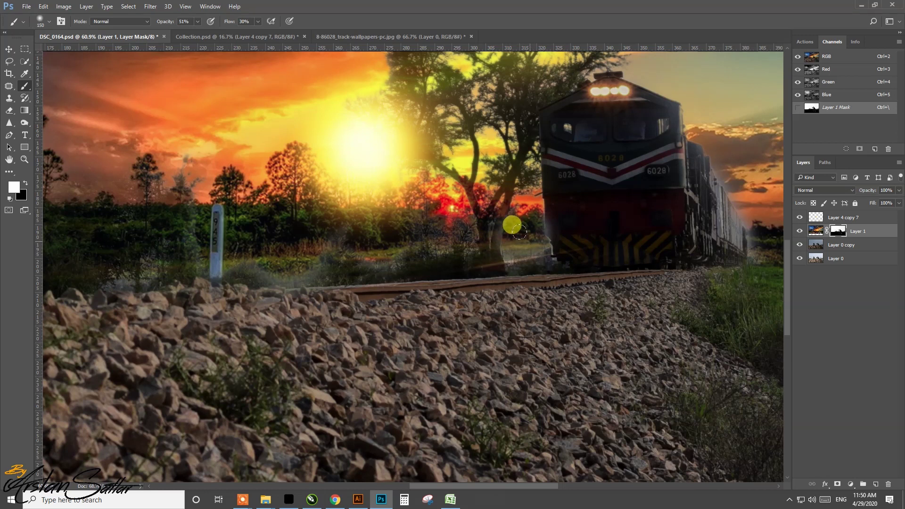
{"action": "left_click", "coordinate": [510, 237]}
{"action": "mouse_move", "coordinate": [497, 232]}
{"action": "left_mouse_down"}
{"action": "mouse_move", "coordinate": [497, 214]}
{"action": "mouse_move", "coordinate": [524, 211]}
{"action": "mouse_move", "coordinate": [453, 238]}
{"action": "mouse_move", "coordinate": [340, 242]}
{"action": "mouse_move", "coordinate": [207, 265]}
{"action": "mouse_move", "coordinate": [174, 244]}
{"action": "mouse_move", "coordinate": [74, 265]}
{"action": "left_mouse_up"}
{"action": "mouse_move", "coordinate": [553, 309]}
{"action": "left_mouse_down"}
{"action": "mouse_move", "coordinate": [401, 336]}
{"action": "mouse_move", "coordinate": [364, 287]}
{"action": "left_mouse_up"}
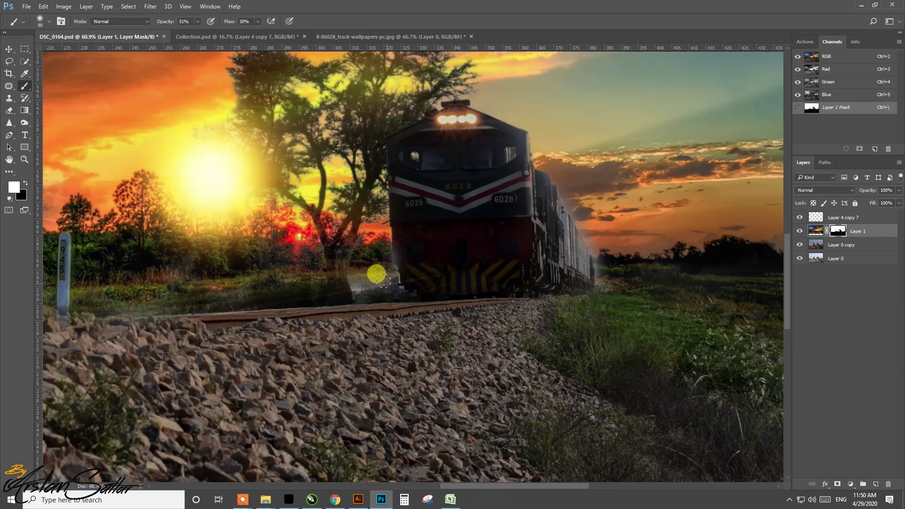
{"action": "left_click_drag", "start_coordinate": [374, 282], "coordinate": [360, 284]}
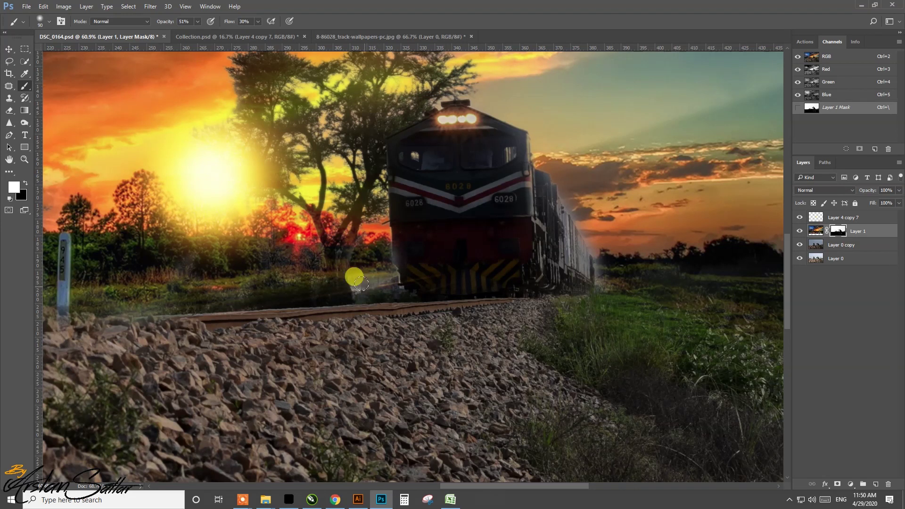
{"action": "left_click_drag", "start_coordinate": [381, 283], "coordinate": [345, 286]}
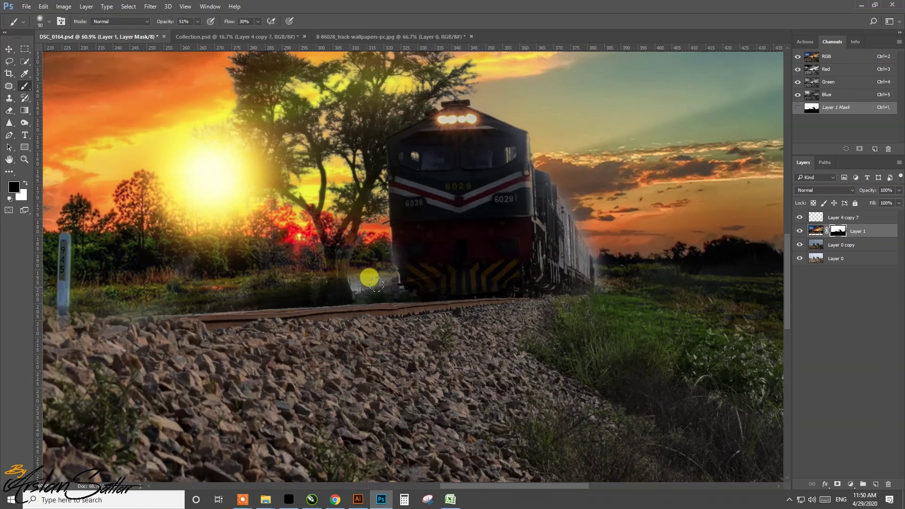
{"action": "left_click", "coordinate": [817, 245]}
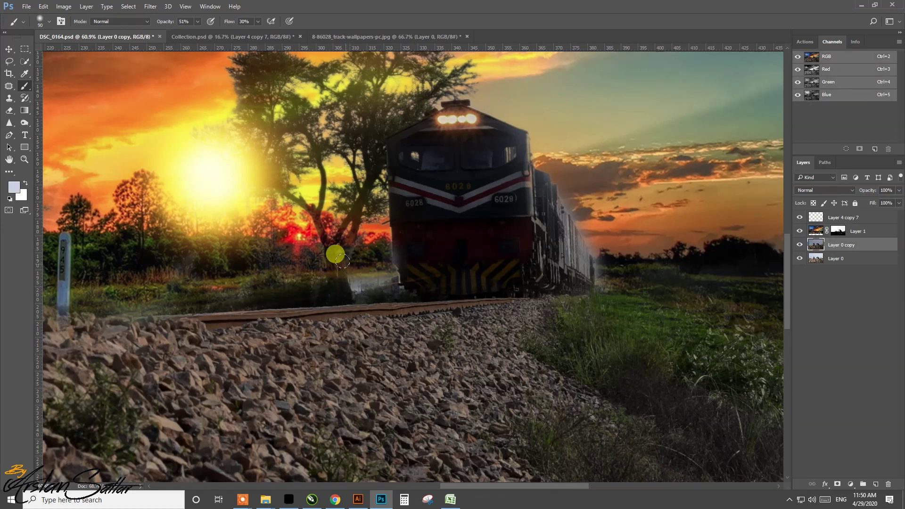
On Layer 0 copy, clone-stamp texture over the hazy patches near the trees.
{"action": "left_click", "coordinate": [815, 249]}
{"action": "left_click_drag", "start_coordinate": [287, 278], "coordinate": [293, 284]}
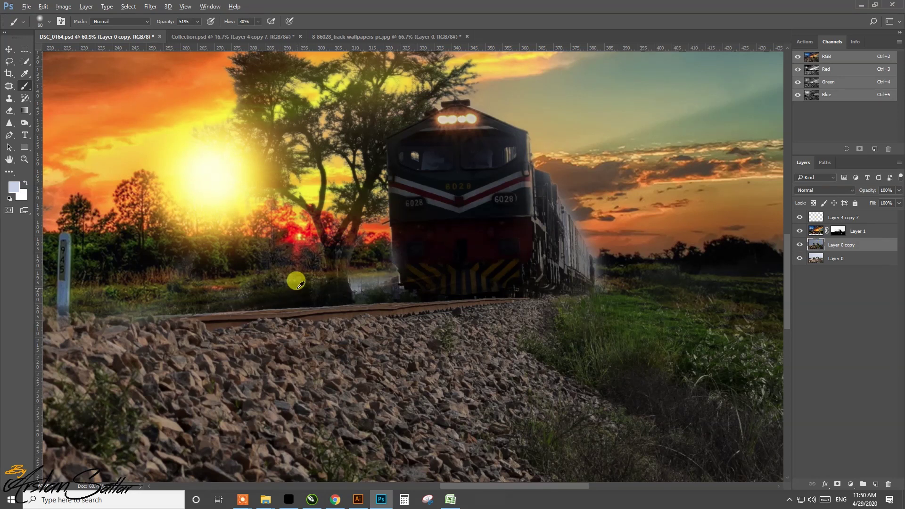
{"action": "left_click", "coordinate": [9, 98]}
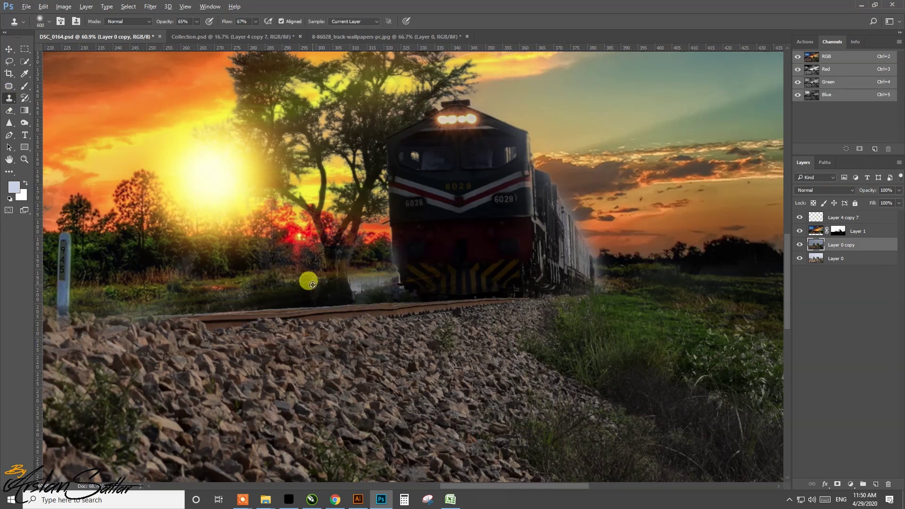
{"action": "left_click_drag", "start_coordinate": [307, 279], "coordinate": [325, 283]}
{"action": "mouse_move", "coordinate": [267, 240]}
{"action": "left_mouse_down"}
{"action": "mouse_move", "coordinate": [315, 280]}
{"action": "mouse_move", "coordinate": [371, 265]}
{"action": "left_mouse_up"}
With a smaller clone brush, clone texture across the patches at the train front.
{"action": "key", "text": "bracketleft"}
{"action": "key", "text": "bracketleft"}
{"action": "key", "text": "bracketleft"}
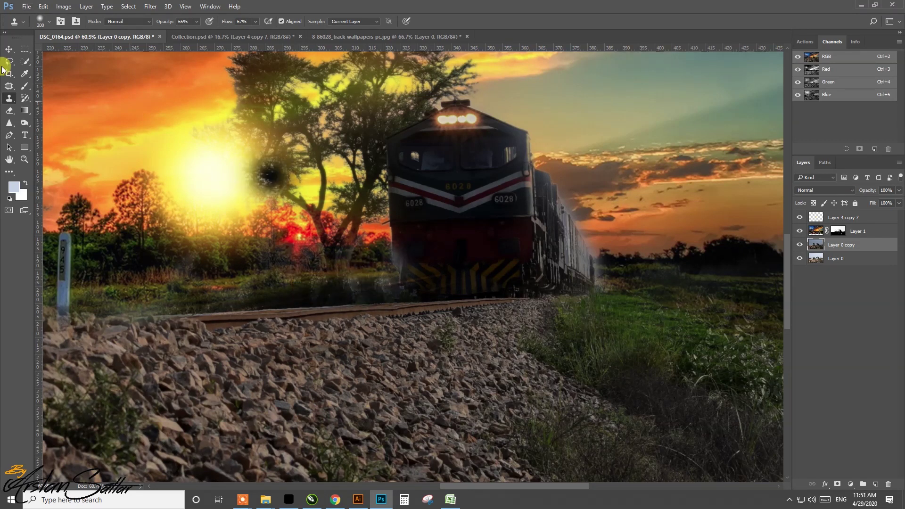
{"action": "left_click", "coordinate": [9, 49]}
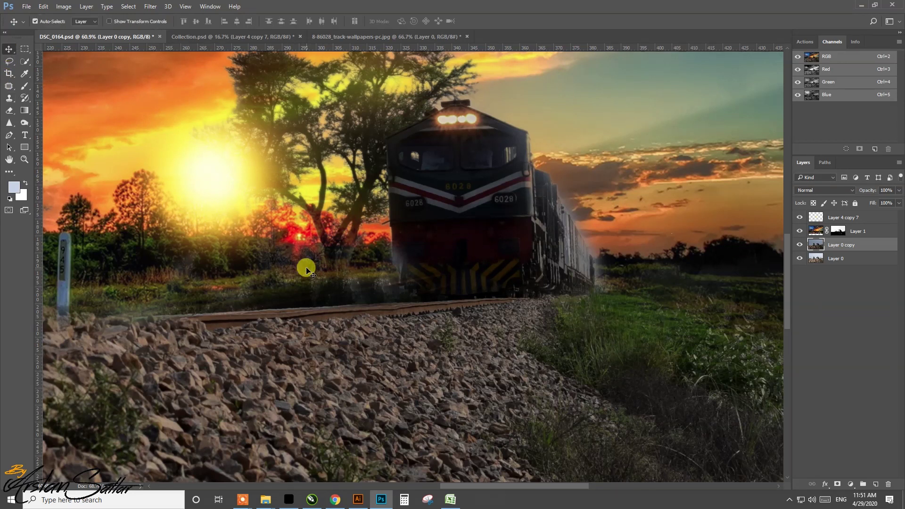
{"action": "left_click", "coordinate": [10, 100]}
{"action": "key", "text": "bracketleft"}
{"action": "key", "text": "bracketleft"}
{"action": "key", "text": "bracketleft"}
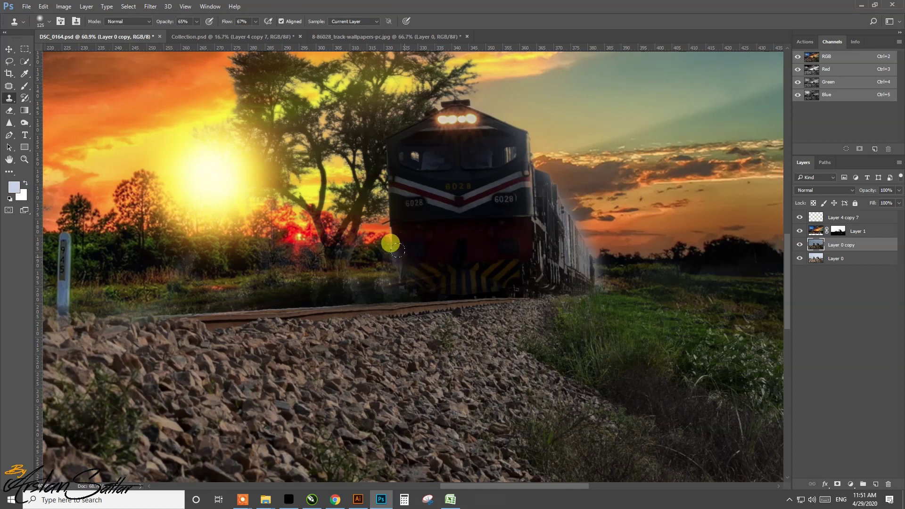
{"action": "left_click_drag", "start_coordinate": [397, 243], "coordinate": [428, 255]}
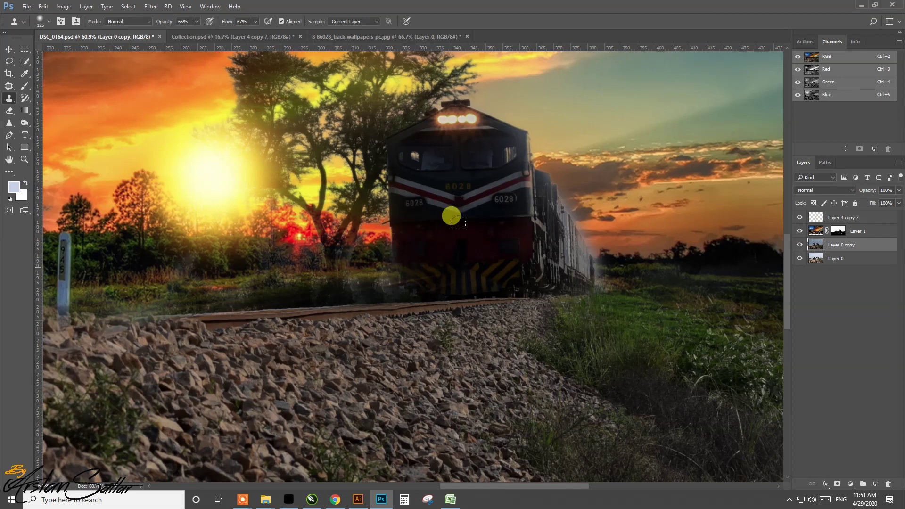
{"action": "left_click", "coordinate": [8, 49]}
{"action": "mouse_move", "coordinate": [632, 305]}
{"action": "left_mouse_down"}
{"action": "mouse_move", "coordinate": [546, 390]}
{"action": "mouse_move", "coordinate": [551, 397]}
{"action": "left_mouse_up"}
Target Layer 1's mask with a white Brush and choose a new brush tip.
{"action": "scroll", "coordinate": [551, 397], "scroll_direction": "up", "scroll_amount": 2}
{"action": "scroll", "coordinate": [550, 397], "scroll_direction": "up", "scroll_amount": 2}
{"action": "scroll", "coordinate": [534, 402], "scroll_direction": "up", "scroll_amount": 1}
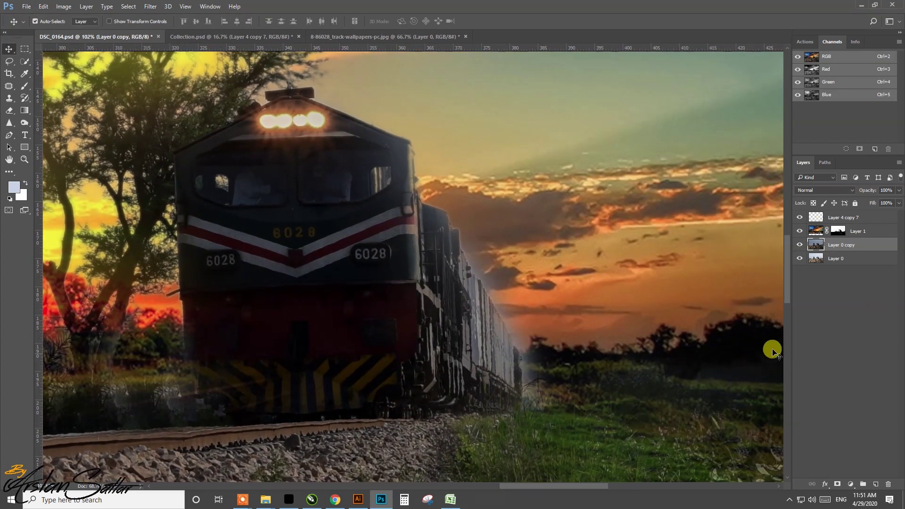
{"action": "left_click", "coordinate": [838, 231]}
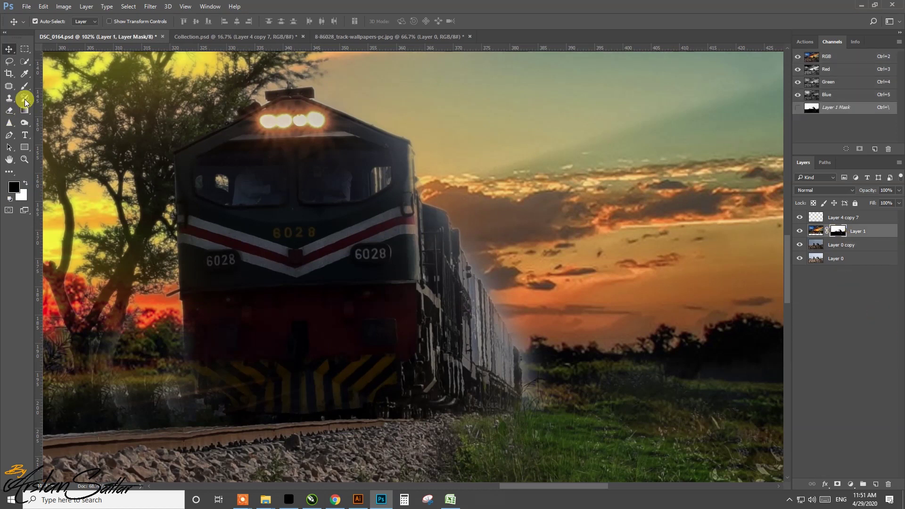
{"action": "left_click", "coordinate": [24, 86]}
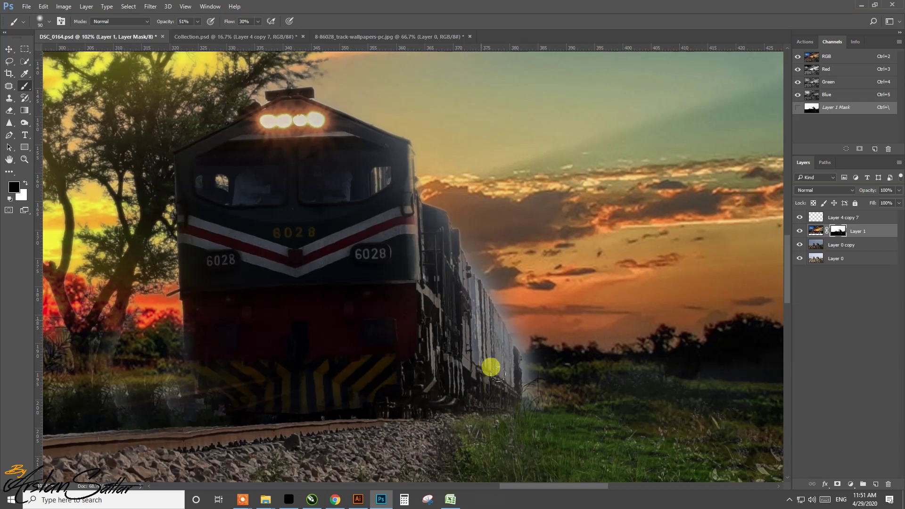
{"action": "key", "text": "x"}
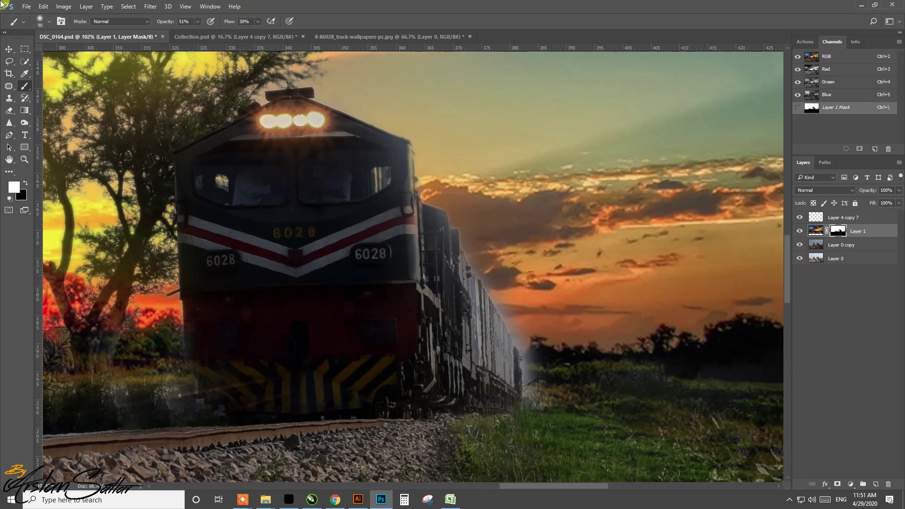
{"action": "left_click", "coordinate": [64, 124]}
{"action": "left_click", "coordinate": [488, 258]}
Paint white, then black, along the train's right edge to blend it into the sky.
{"action": "left_click_drag", "start_coordinate": [515, 299], "coordinate": [528, 338]}
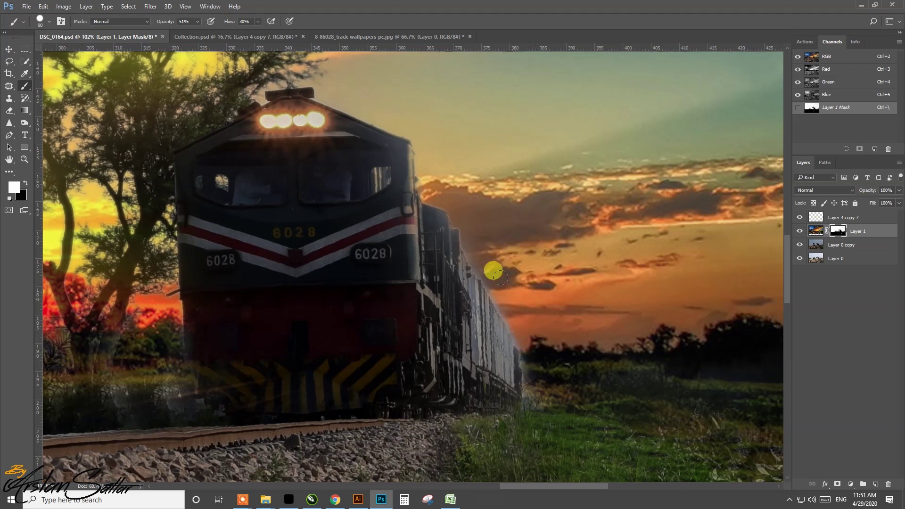
{"action": "mouse_move", "coordinate": [509, 299]}
{"action": "left_mouse_down"}
{"action": "mouse_move", "coordinate": [528, 365]}
{"action": "mouse_move", "coordinate": [550, 327]}
{"action": "mouse_move", "coordinate": [530, 371]}
{"action": "left_mouse_up"}
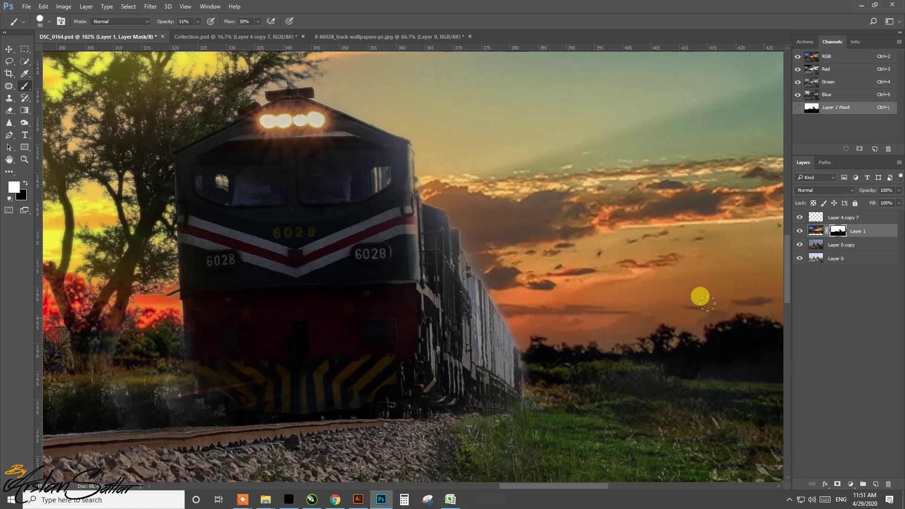
{"action": "key", "text": "x"}
{"action": "left_click_drag", "start_coordinate": [481, 357], "coordinate": [492, 347]}
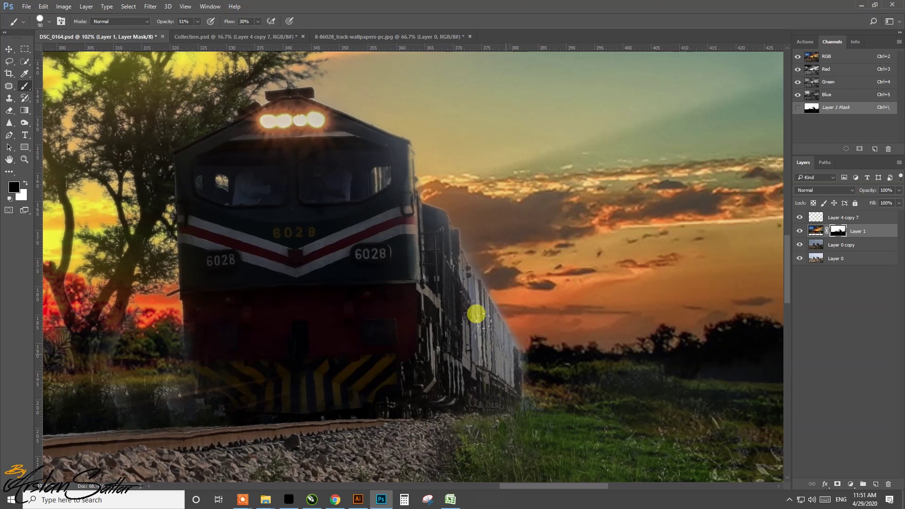
{"action": "left_click", "coordinate": [821, 243]}
{"action": "left_click", "coordinate": [24, 123]}
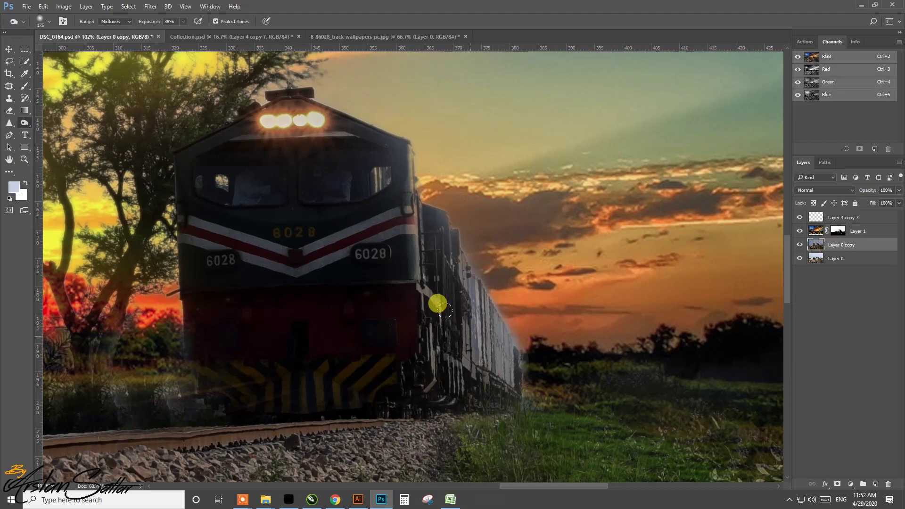
Lightly dodge the train's side cars, fit the whole image on screen, and save the composite.
{"action": "mouse_move", "coordinate": [447, 296]}
{"action": "left_mouse_down"}
{"action": "mouse_move", "coordinate": [435, 289]}
{"action": "mouse_move", "coordinate": [459, 337]}
{"action": "mouse_move", "coordinate": [453, 316]}
{"action": "mouse_move", "coordinate": [395, 331]}
{"action": "mouse_move", "coordinate": [430, 313]}
{"action": "mouse_move", "coordinate": [439, 284]}
{"action": "mouse_move", "coordinate": [402, 228]}
{"action": "mouse_move", "coordinate": [297, 186]}
{"action": "left_mouse_up"}
{"action": "left_click", "coordinate": [6, 49]}
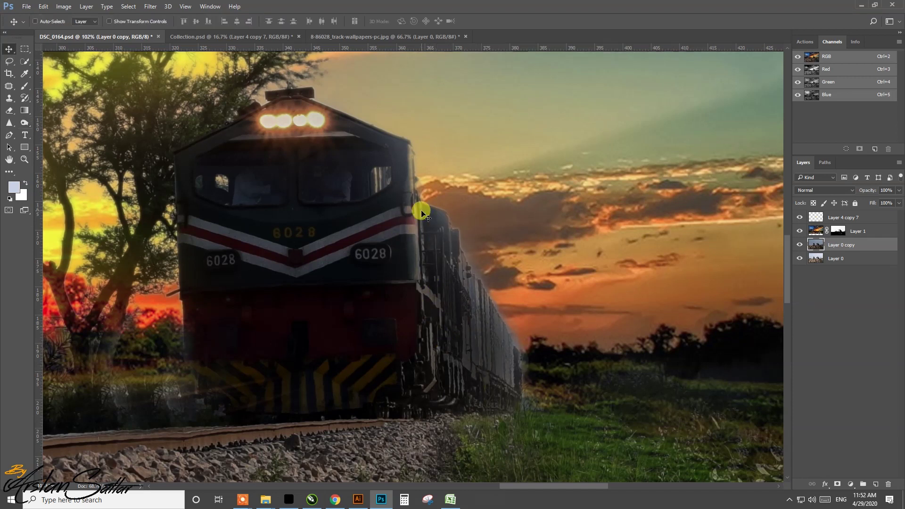
{"action": "key", "text": "ctrl+0"}
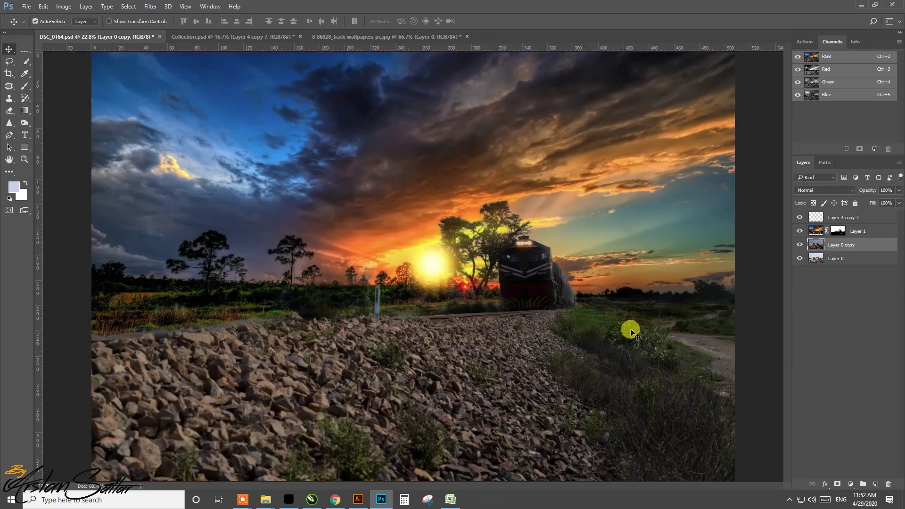
{"action": "key", "text": "ctrl+s"}
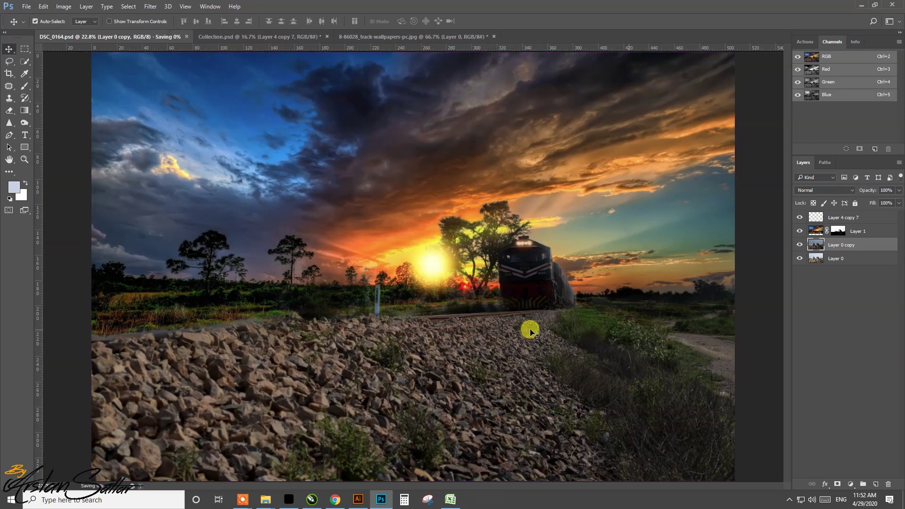
{"action": "mouse_move", "coordinate": [265, 500]}
{"action": "left_click", "coordinate": [271, 457]}
Select both black smoke PNGs on the Desktop and drag them into Photoshop.
{"action": "left_click", "coordinate": [40, 67]}
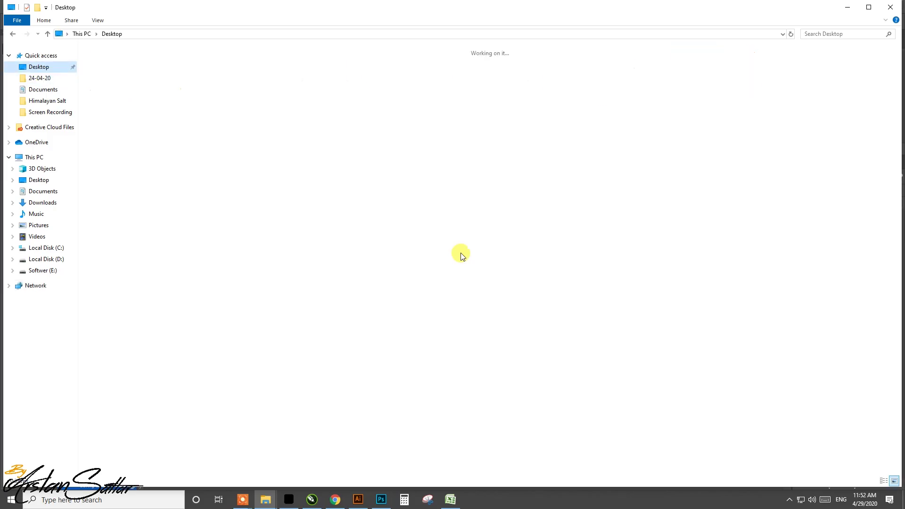
{"action": "left_click", "coordinate": [219, 99]}
{"action": "left_click", "coordinate": [528, 82], "text": "ctrl"}
{"action": "mouse_move", "coordinate": [528, 82]}
{"action": "left_mouse_down"}
{"action": "mouse_move", "coordinate": [396, 498]}
{"action": "mouse_move", "coordinate": [506, 29]}
{"action": "left_mouse_up"}
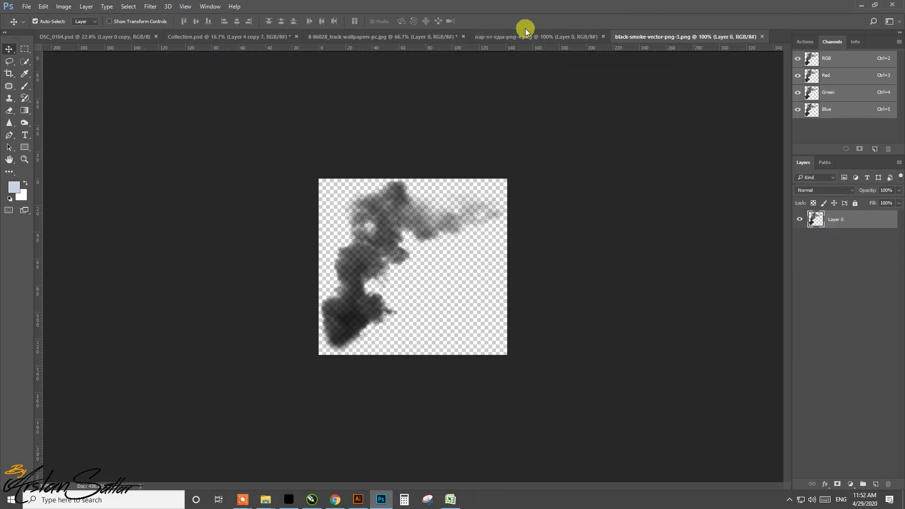
Set the taller smoke image's resolution to 300 in Image Size.
{"action": "left_click", "coordinate": [525, 33]}
{"action": "left_click", "coordinate": [64, 6]}
{"action": "left_click", "coordinate": [56, 76]}
{"action": "left_click", "coordinate": [480, 202]}
{"action": "type", "text": "300"}
{"action": "key", "text": "Escape"}
{"action": "key", "text": "v"}
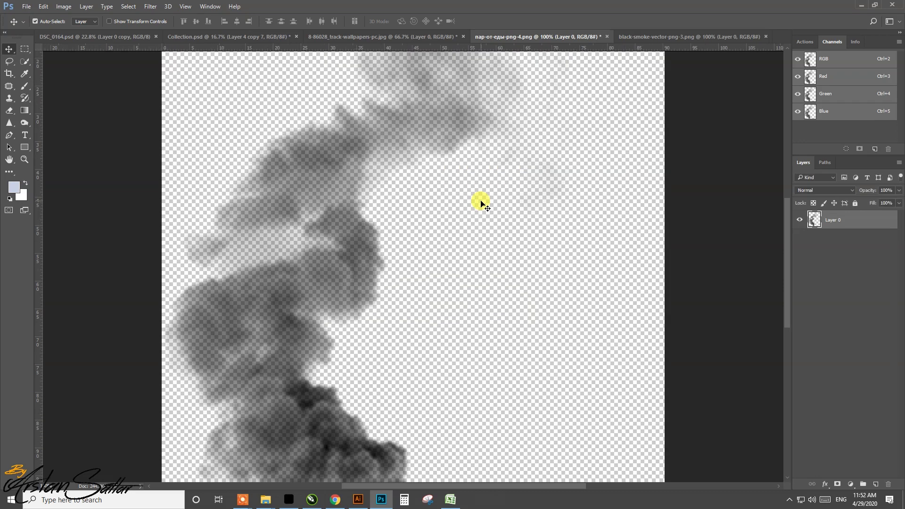
{"action": "key", "text": "ctrl+0"}
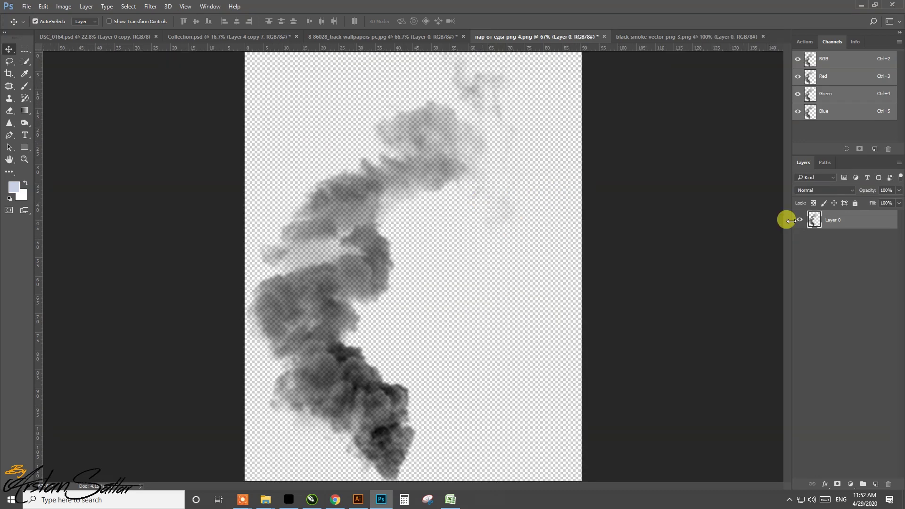
Copy the smoke into DSC_0164 above the train layer and move it over the train's front.
{"action": "mouse_move", "coordinate": [825, 220]}
{"action": "left_mouse_down"}
{"action": "mouse_move", "coordinate": [119, 43]}
{"action": "mouse_move", "coordinate": [387, 193]}
{"action": "left_mouse_up"}
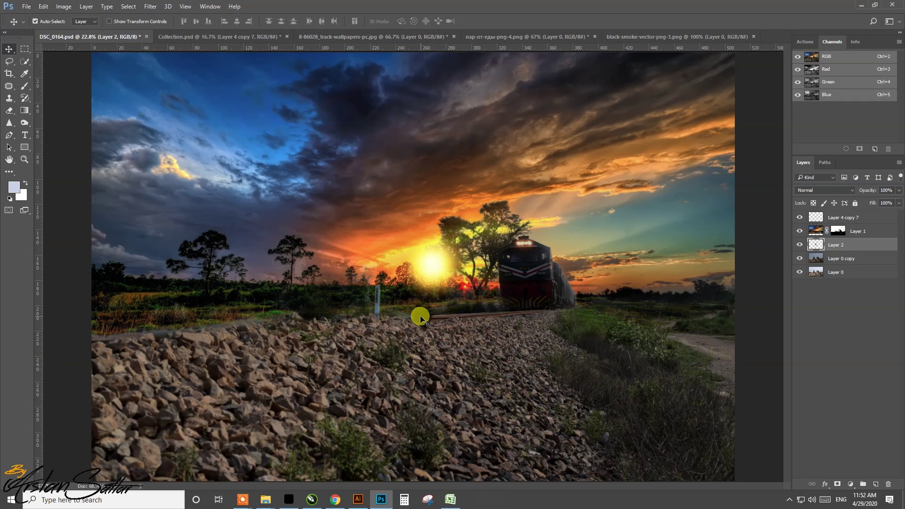
{"action": "key", "text": "ctrl+bracketright"}
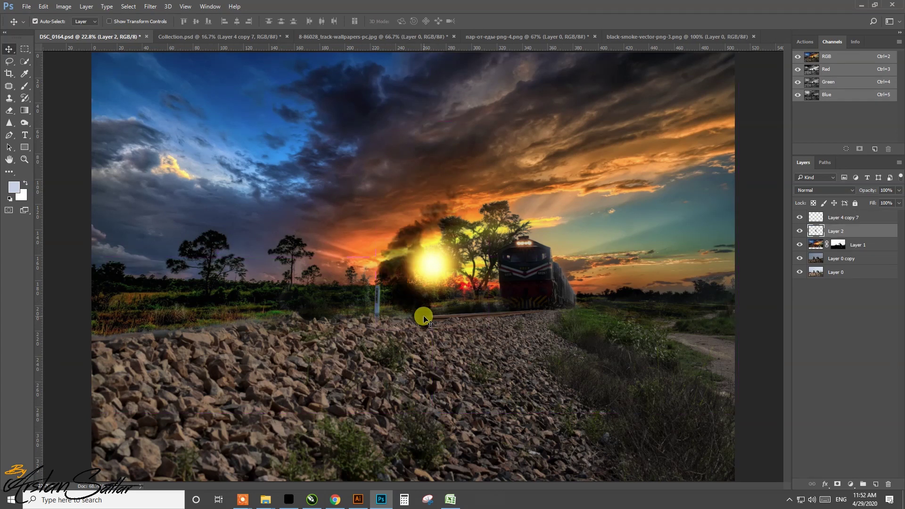
{"action": "left_click_drag", "start_coordinate": [424, 319], "coordinate": [525, 224]}
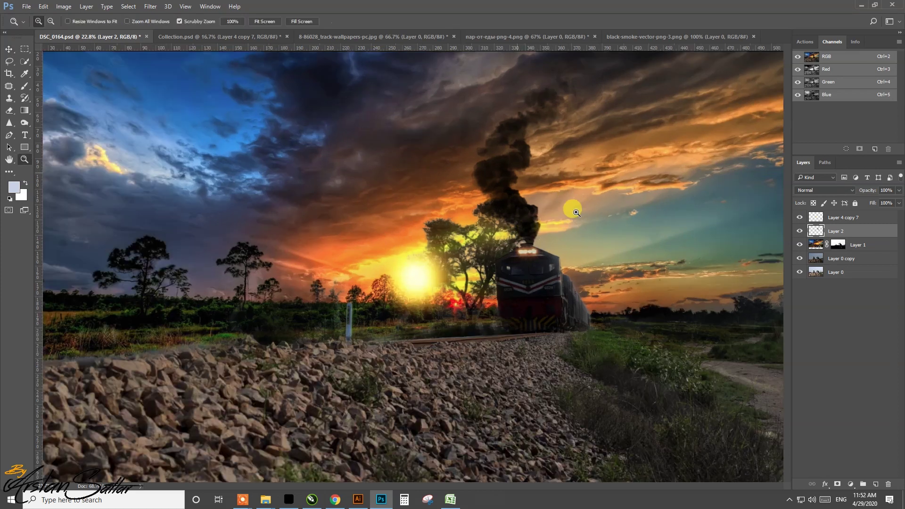
{"action": "left_click_drag", "start_coordinate": [556, 212], "coordinate": [586, 212]}
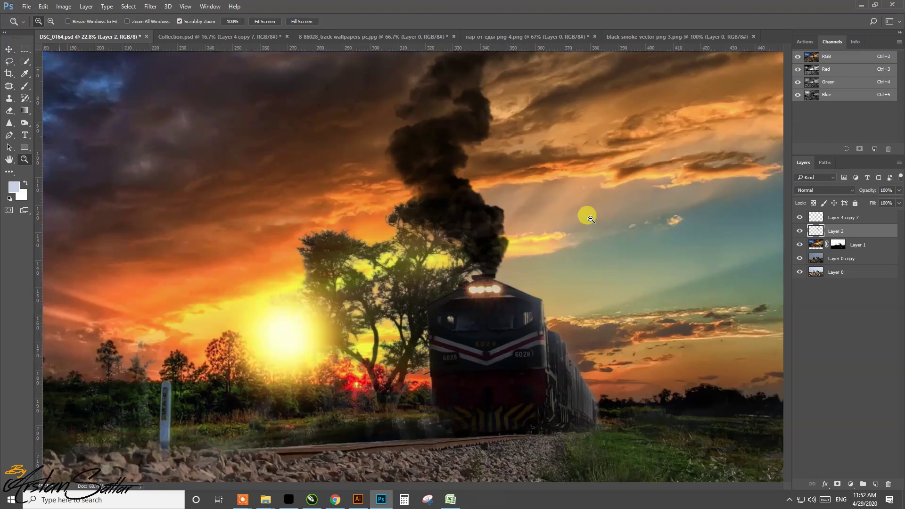
{"action": "left_click_drag", "start_coordinate": [535, 356], "coordinate": [511, 370]}
{"action": "mouse_move", "coordinate": [428, 348]}
{"action": "left_mouse_down"}
{"action": "mouse_move", "coordinate": [418, 344]}
{"action": "mouse_move", "coordinate": [421, 351]}
{"action": "left_mouse_up"}
Scale the smoke to about 57% and place it on the train's roof.
{"action": "key", "text": "ctrl+t"}
{"action": "left_click_drag", "start_coordinate": [560, 62], "coordinate": [467, 268]}
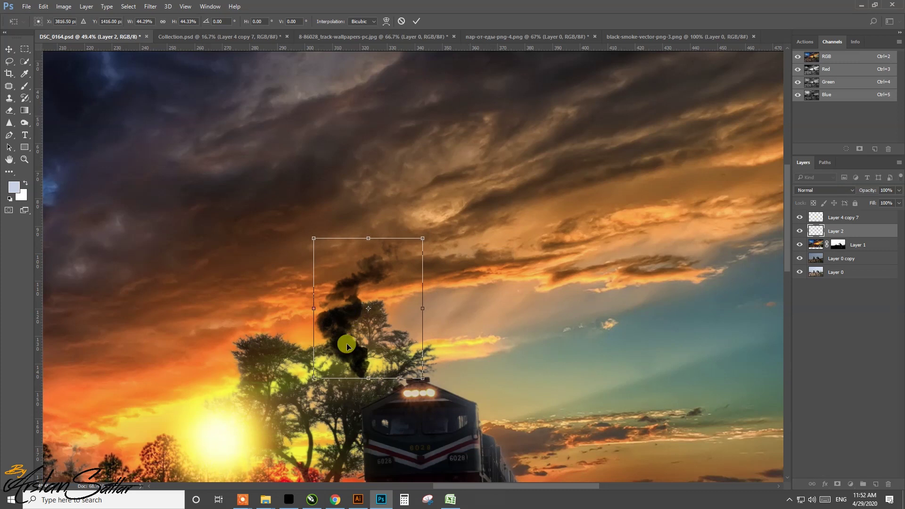
{"action": "left_click_drag", "start_coordinate": [347, 349], "coordinate": [408, 352]}
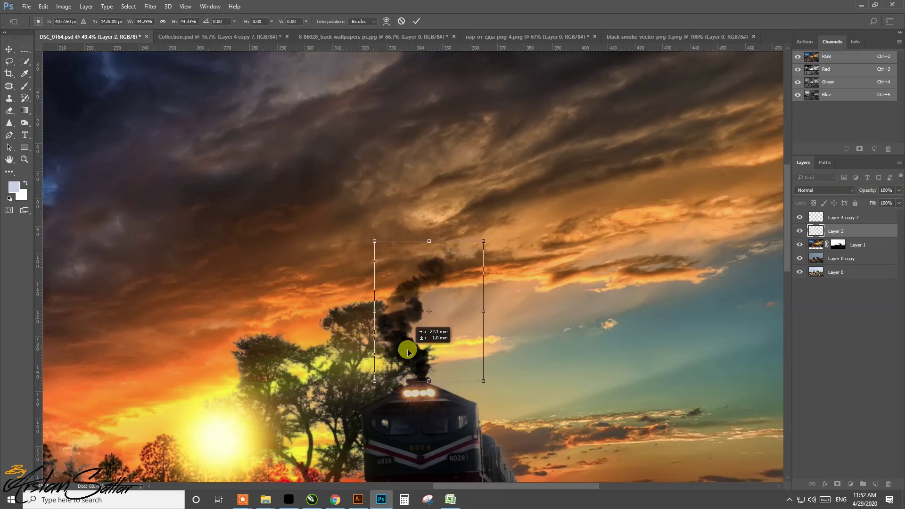
{"action": "key", "text": "Return"}
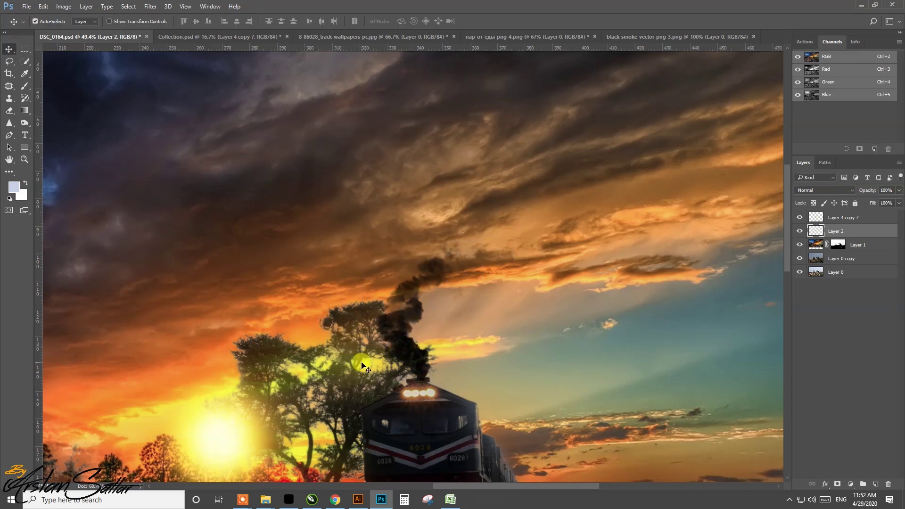
{"action": "scroll", "coordinate": [380, 340], "scroll_direction": "up", "scroll_amount": 2}
{"action": "mouse_move", "coordinate": [380, 340]}
{"action": "left_mouse_down"}
{"action": "mouse_move", "coordinate": [460, 307]}
{"action": "mouse_move", "coordinate": [484, 263]}
{"action": "left_mouse_up"}
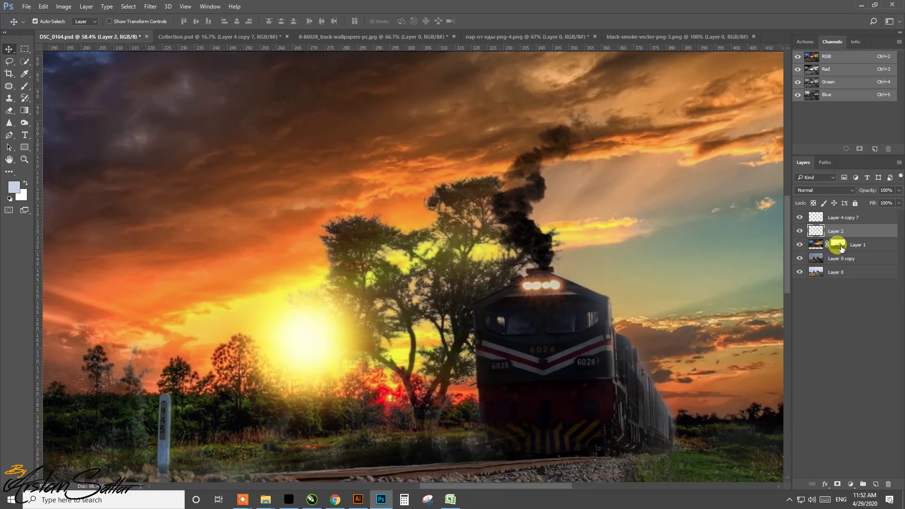
Paint Layer 1's mask over the tree, down its trunk and along the ground.
{"action": "left_click", "coordinate": [842, 249]}
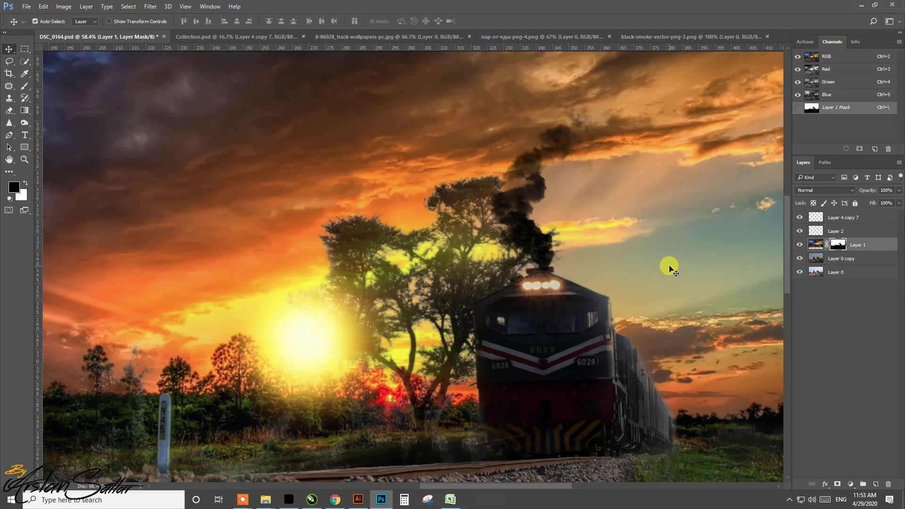
{"action": "key", "text": "b"}
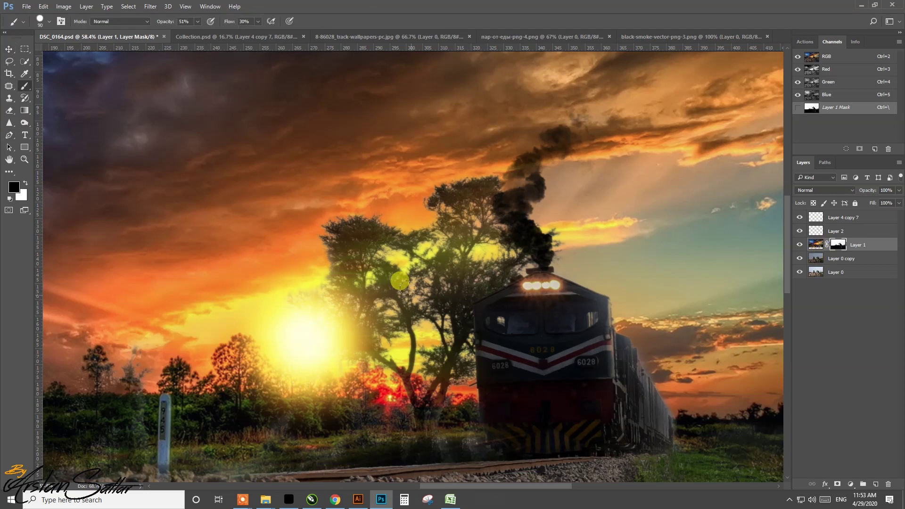
{"action": "left_click_drag", "start_coordinate": [420, 233], "coordinate": [369, 306]}
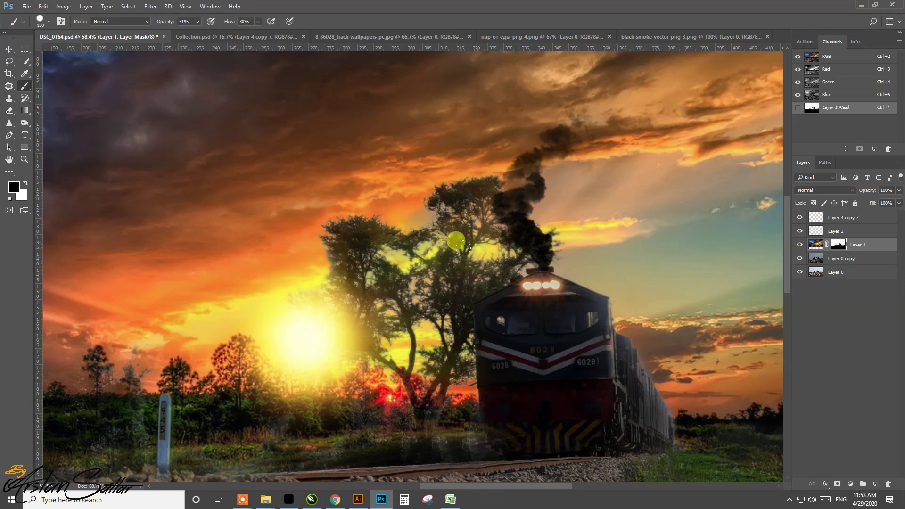
{"action": "mouse_move", "coordinate": [450, 200]}
{"action": "left_mouse_down"}
{"action": "mouse_move", "coordinate": [408, 392]}
{"action": "mouse_move", "coordinate": [369, 332]}
{"action": "left_mouse_up"}
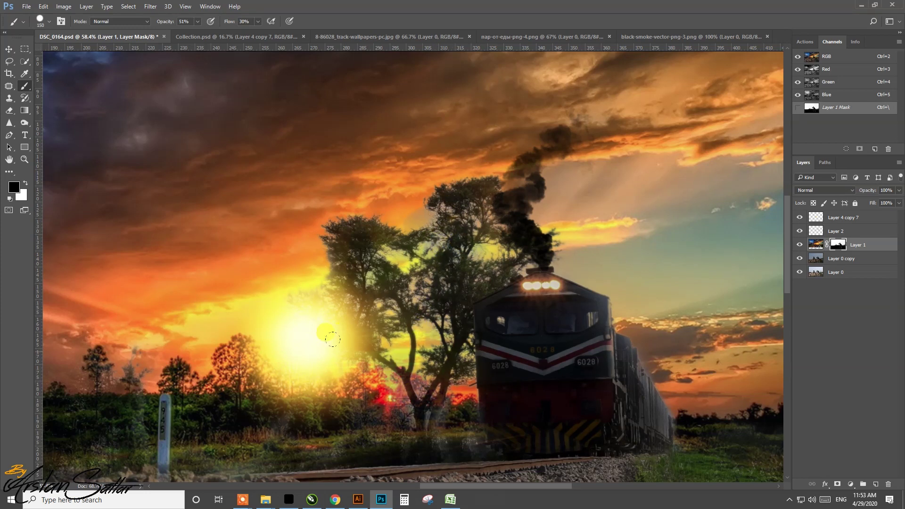
{"action": "mouse_move", "coordinate": [357, 397]}
{"action": "left_mouse_down"}
{"action": "mouse_move", "coordinate": [444, 403]}
{"action": "mouse_move", "coordinate": [409, 372]}
{"action": "mouse_move", "coordinate": [410, 417]}
{"action": "mouse_move", "coordinate": [356, 305]}
{"action": "mouse_move", "coordinate": [395, 310]}
{"action": "mouse_move", "coordinate": [448, 281]}
{"action": "mouse_move", "coordinate": [449, 293]}
{"action": "mouse_move", "coordinate": [506, 245]}
{"action": "mouse_move", "coordinate": [466, 234]}
{"action": "mouse_move", "coordinate": [455, 205]}
{"action": "mouse_move", "coordinate": [437, 194]}
{"action": "mouse_move", "coordinate": [591, 260]}
{"action": "mouse_move", "coordinate": [519, 259]}
{"action": "mouse_move", "coordinate": [449, 277]}
{"action": "mouse_move", "coordinate": [433, 204]}
{"action": "mouse_move", "coordinate": [445, 232]}
{"action": "left_mouse_up"}
Softly paint white over the tree canopy with a 25% opacity, 13% flow brush.
{"action": "key", "text": "x"}
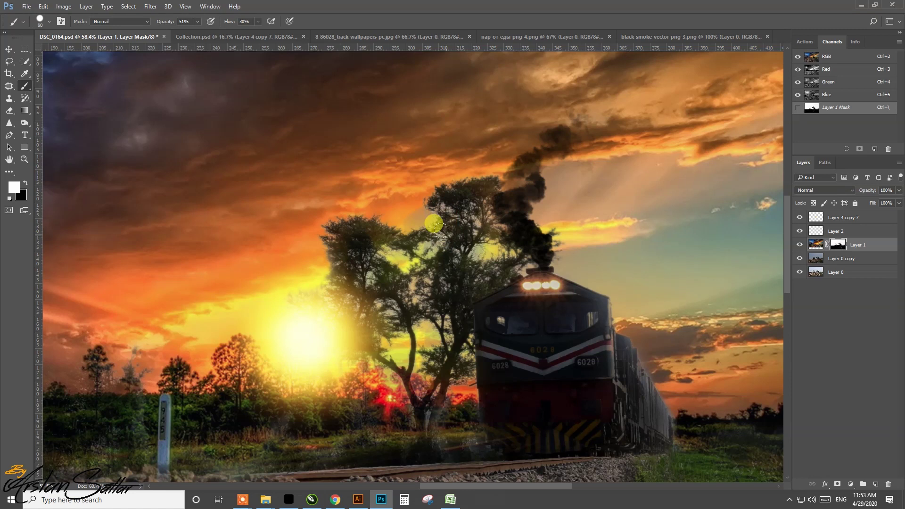
{"action": "left_click", "coordinate": [51, 19]}
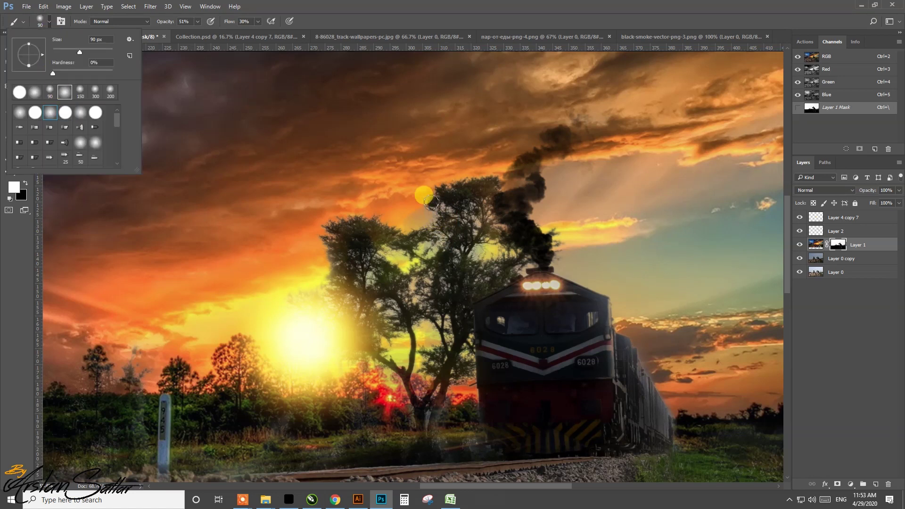
{"action": "left_click", "coordinate": [430, 225]}
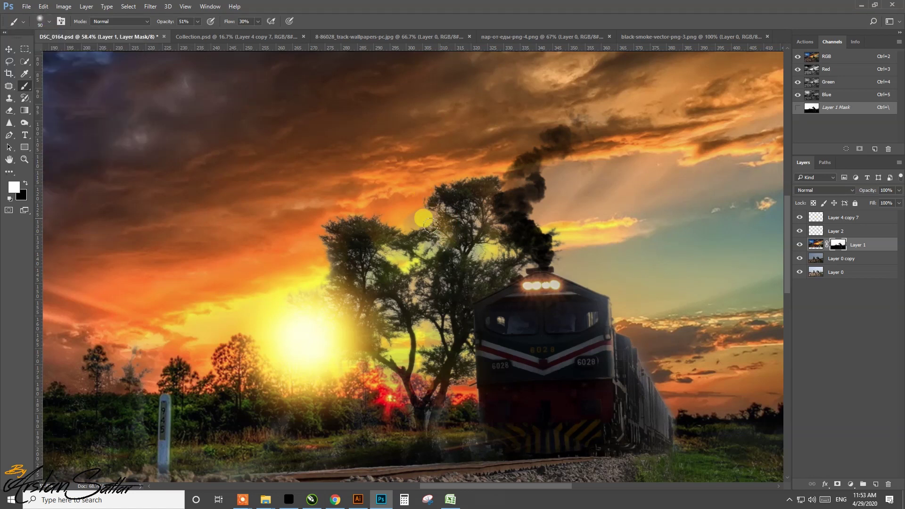
{"action": "left_click", "coordinate": [198, 22]}
{"action": "left_click", "coordinate": [258, 22]}
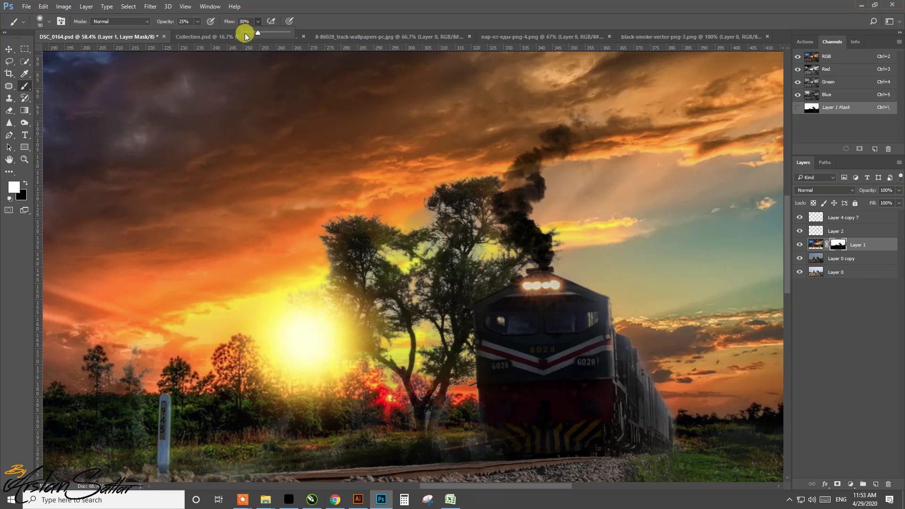
{"action": "left_click", "coordinate": [249, 31]}
{"action": "left_click", "coordinate": [440, 206]}
{"action": "mouse_move", "coordinate": [443, 203]}
{"action": "left_mouse_down"}
{"action": "mouse_move", "coordinate": [432, 232]}
{"action": "mouse_move", "coordinate": [448, 252]}
{"action": "mouse_move", "coordinate": [385, 300]}
{"action": "left_mouse_up"}
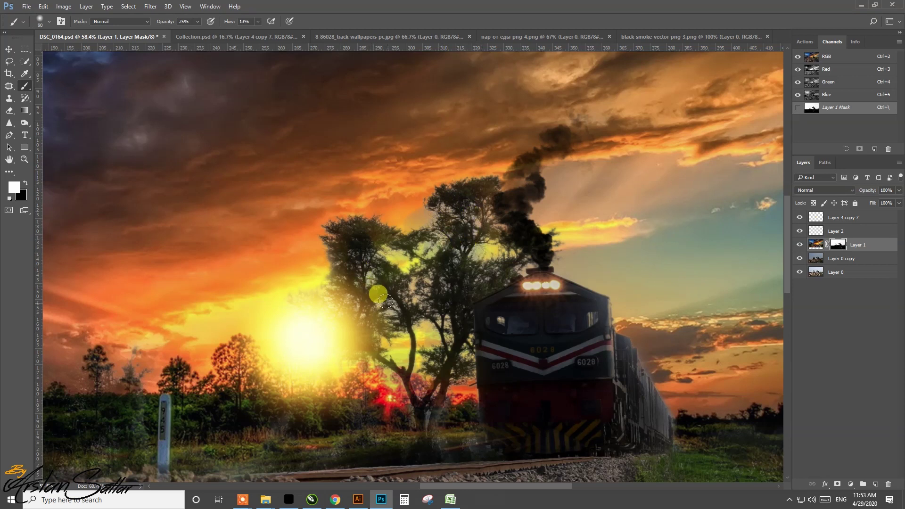
{"action": "key", "text": "ctrl+0"}
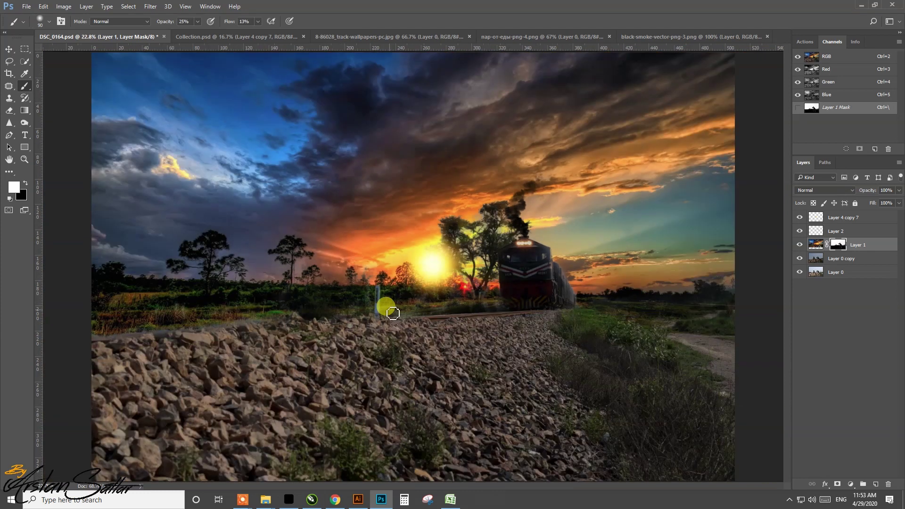
Enlarge the black smoke PNG through Image Size and fit it in view.
{"action": "left_click", "coordinate": [8, 50]}
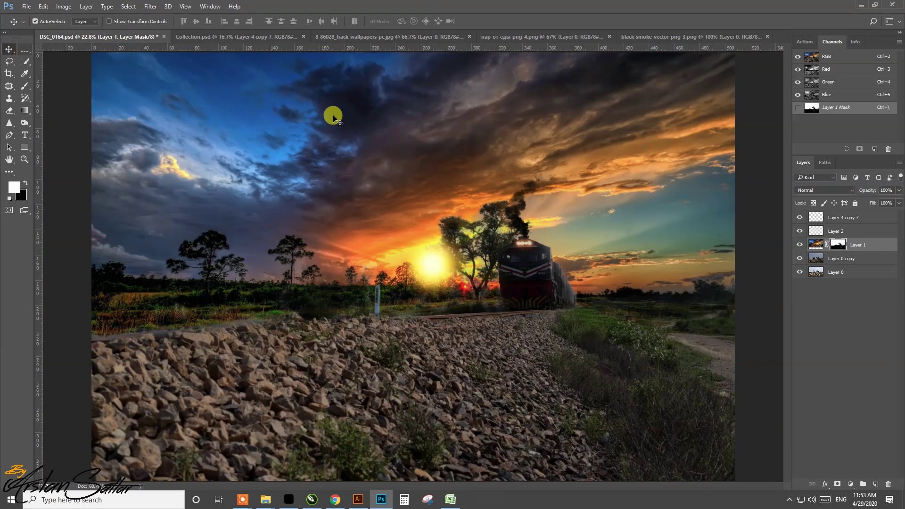
{"action": "left_click", "coordinate": [699, 38]}
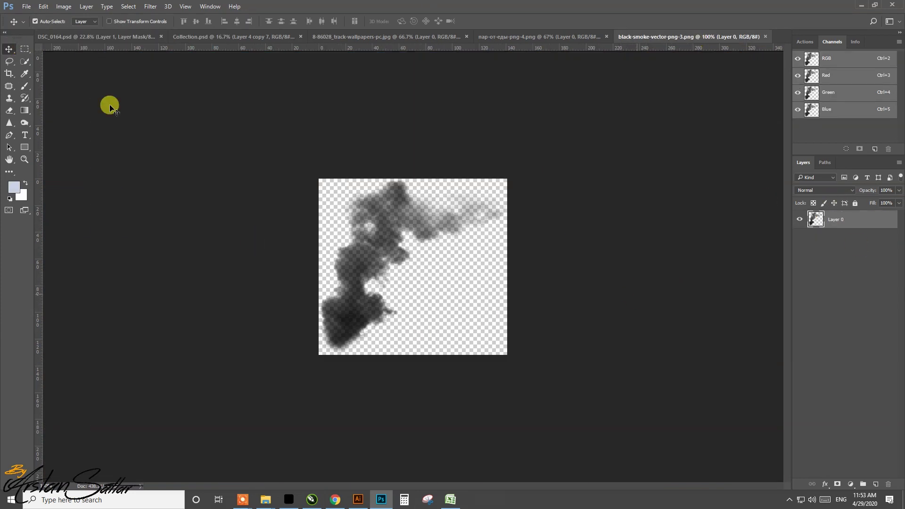
{"action": "left_click", "coordinate": [63, 7]}
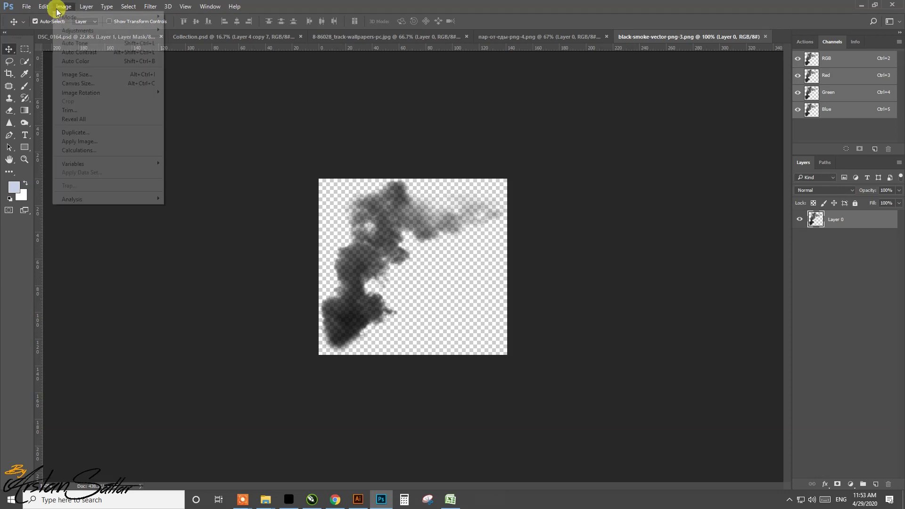
{"action": "left_click", "coordinate": [73, 76]}
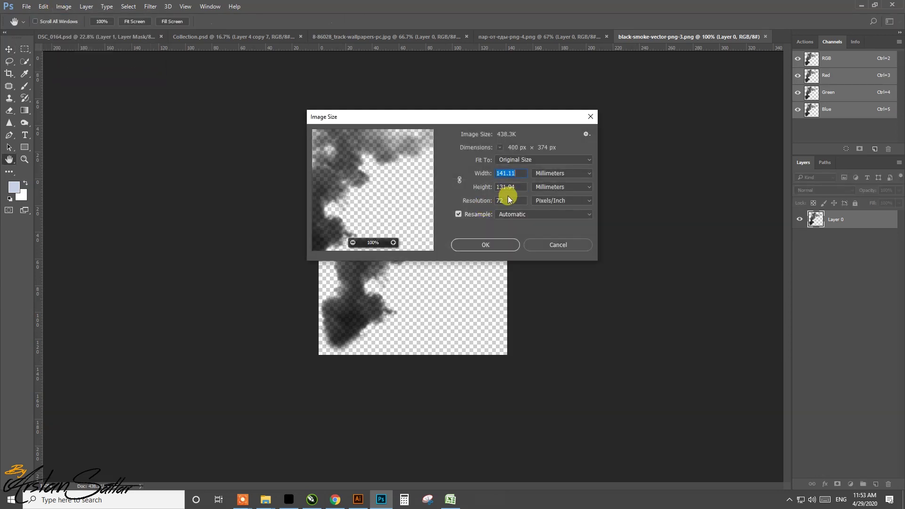
{"action": "key", "text": "Return"}
{"action": "key", "text": "v"}
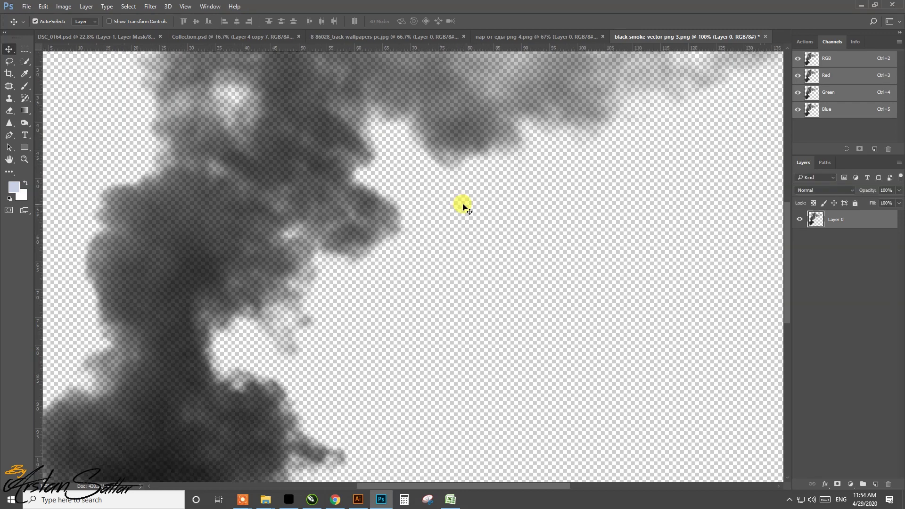
{"action": "key", "text": "ctrl+0"}
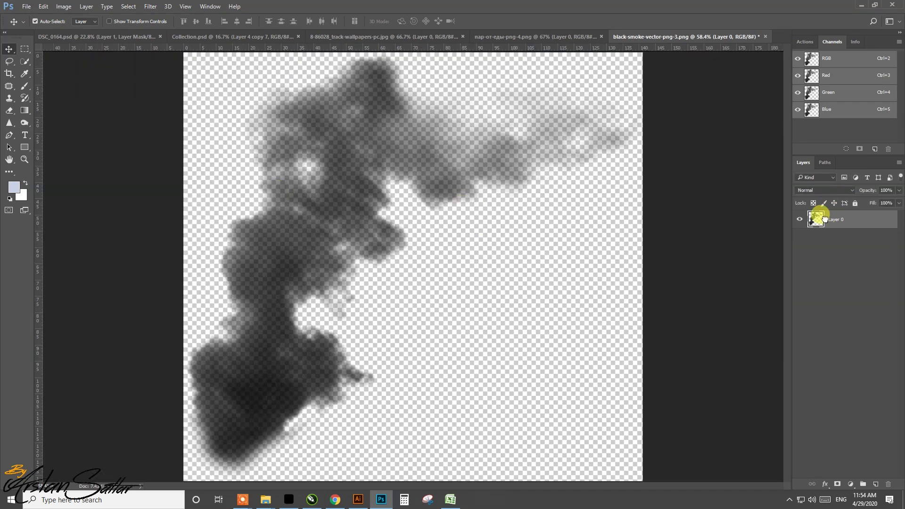
Copy the smoke into the train scene over the chimney and scale it to about 62%.
{"action": "left_click_drag", "start_coordinate": [824, 219], "coordinate": [493, 149]}
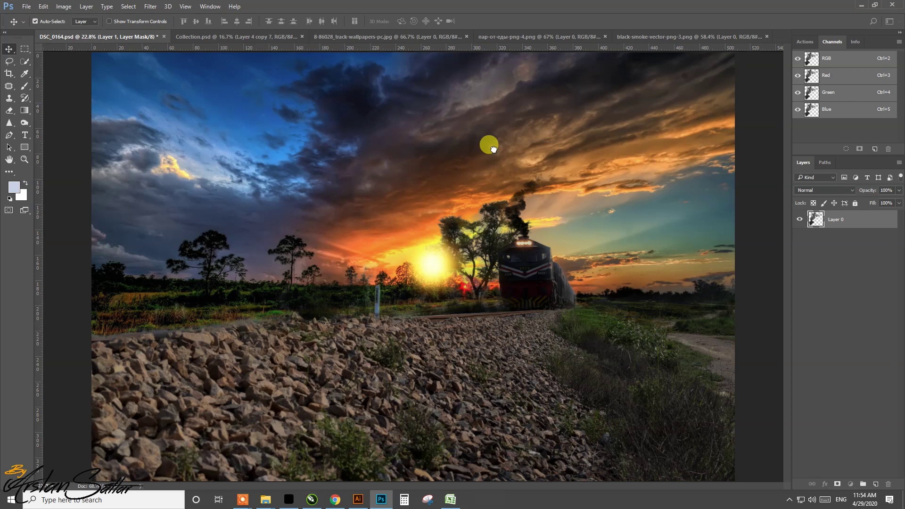
{"action": "mouse_move", "coordinate": [356, 301]}
{"action": "left_mouse_down"}
{"action": "mouse_move", "coordinate": [519, 191]}
{"action": "mouse_move", "coordinate": [534, 167]}
{"action": "left_mouse_up"}
{"action": "key", "text": "ctrl+t"}
{"action": "mouse_move", "coordinate": [506, 216]}
{"action": "left_mouse_down"}
{"action": "mouse_move", "coordinate": [576, 132]}
{"action": "mouse_move", "coordinate": [519, 215]}
{"action": "left_mouse_up"}
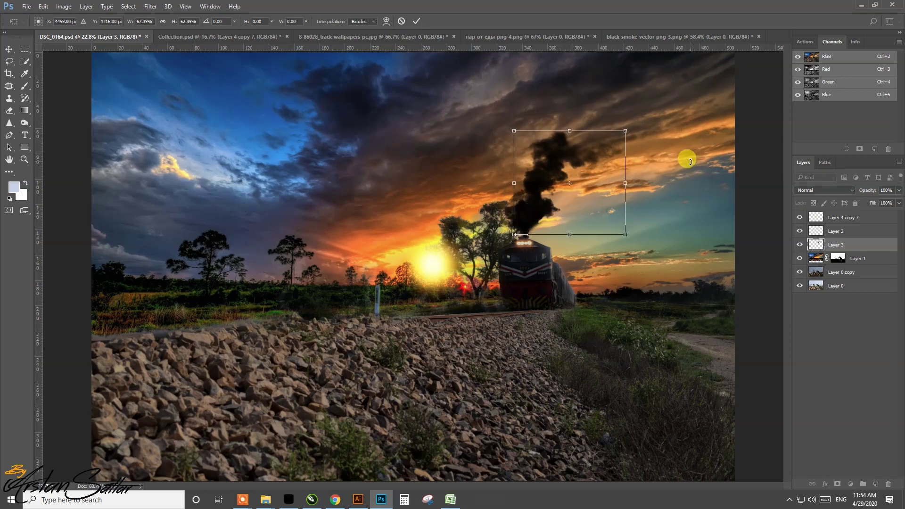
{"action": "key", "text": "Return"}
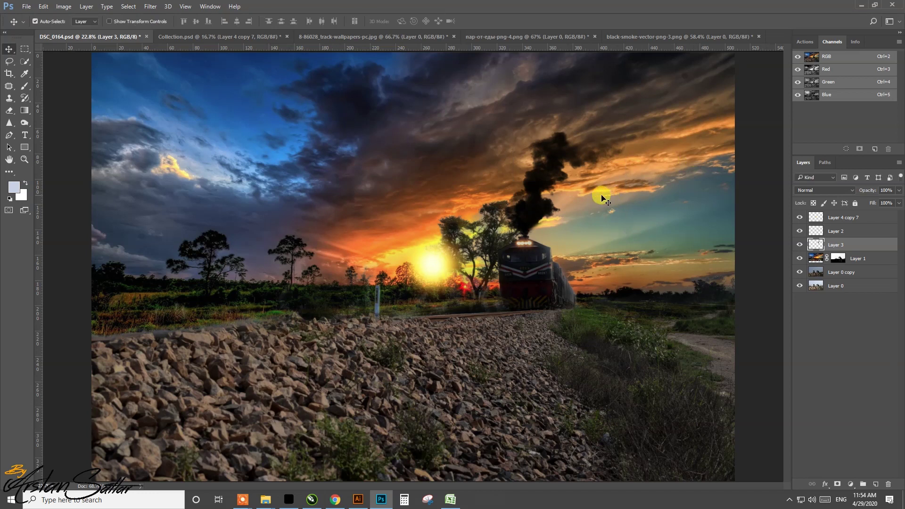
Zoom in on the smoke and set the upper smoke layer's opacity to 80%.
{"action": "key", "text": "z"}
{"action": "left_click_drag", "start_coordinate": [576, 146], "coordinate": [619, 174]}
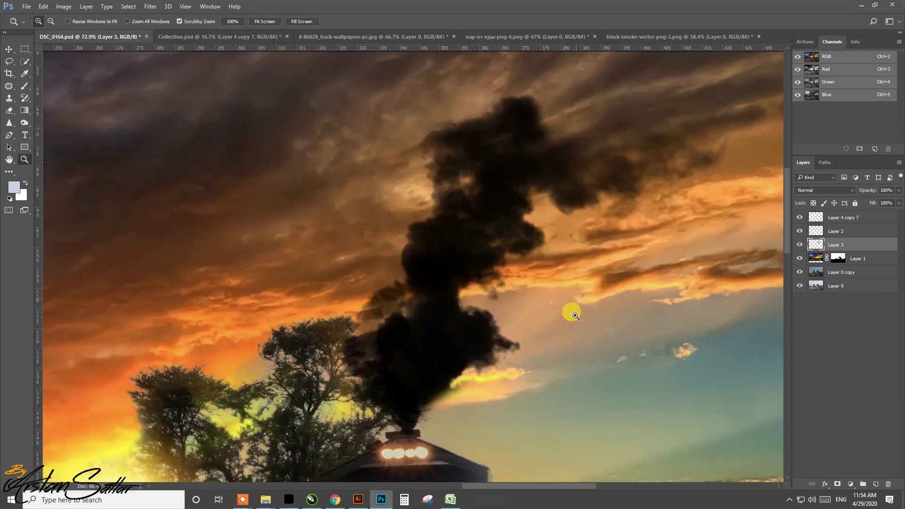
{"action": "key", "text": "v"}
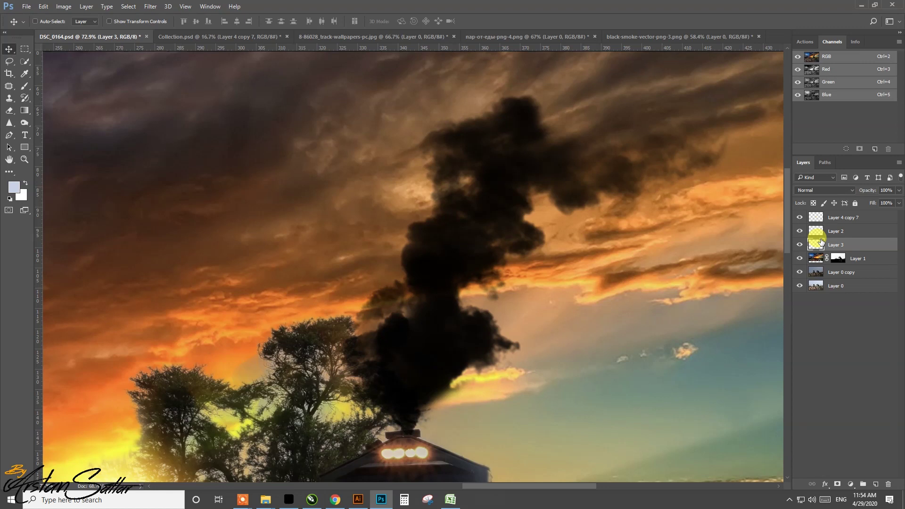
{"action": "left_click", "coordinate": [800, 231]}
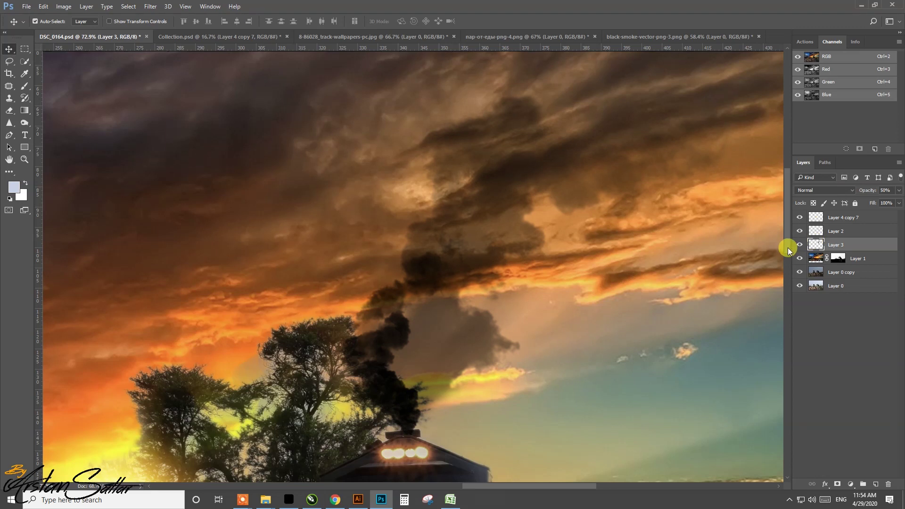
{"action": "key", "text": "8"}
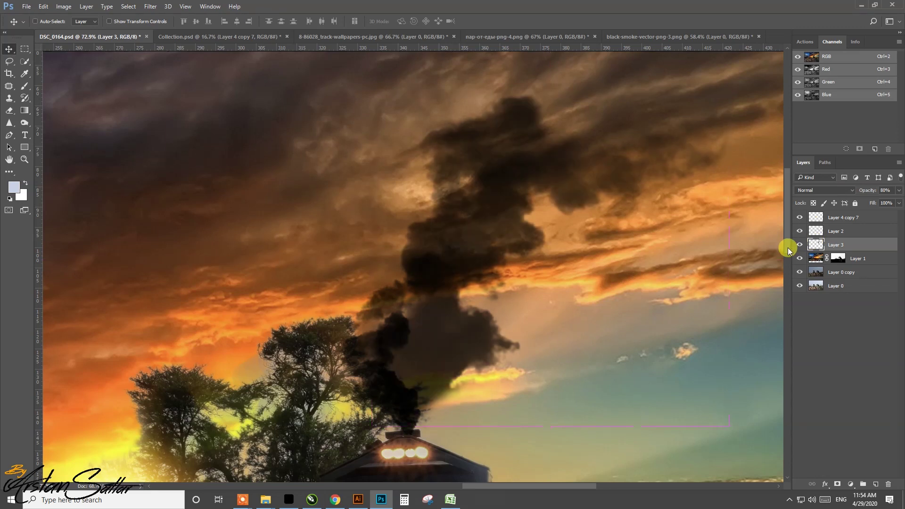
Warp the upper smoke plume so it curves up and trails off to the right.
{"action": "key", "text": "ctrl+t"}
{"action": "key", "text": "ctrl+minus"}
{"action": "key", "text": "ctrl+minus"}
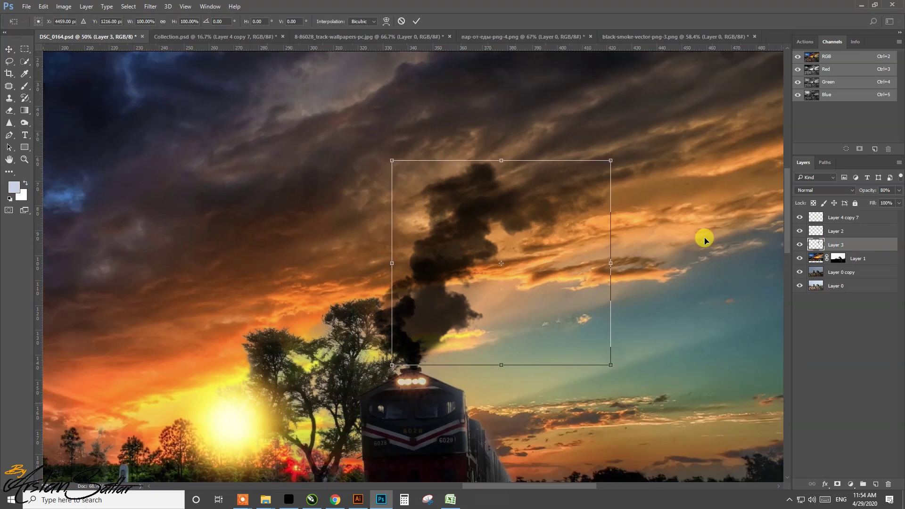
{"action": "key", "text": "ctrl+minus"}
{"action": "right_click", "coordinate": [458, 222]}
{"action": "left_click", "coordinate": [464, 296]}
{"action": "left_click_drag", "start_coordinate": [454, 188], "coordinate": [518, 206]}
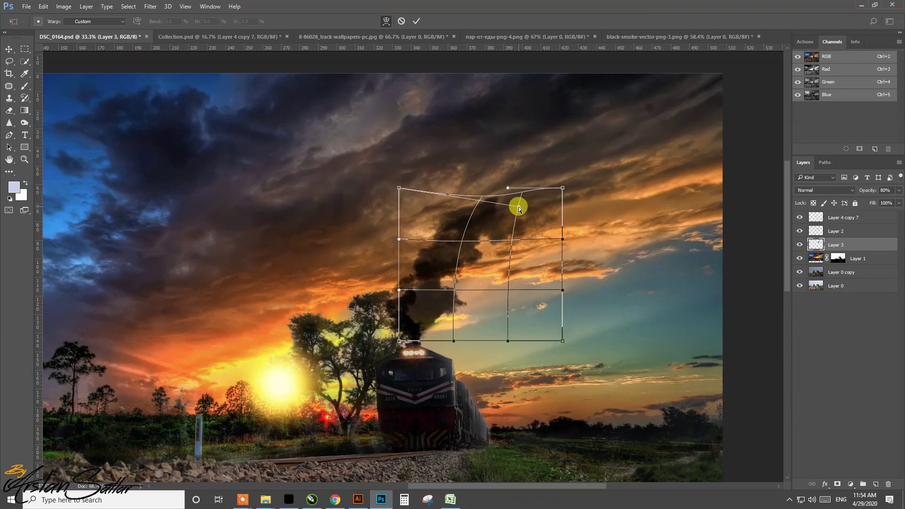
{"action": "left_click_drag", "start_coordinate": [562, 188], "coordinate": [626, 190]}
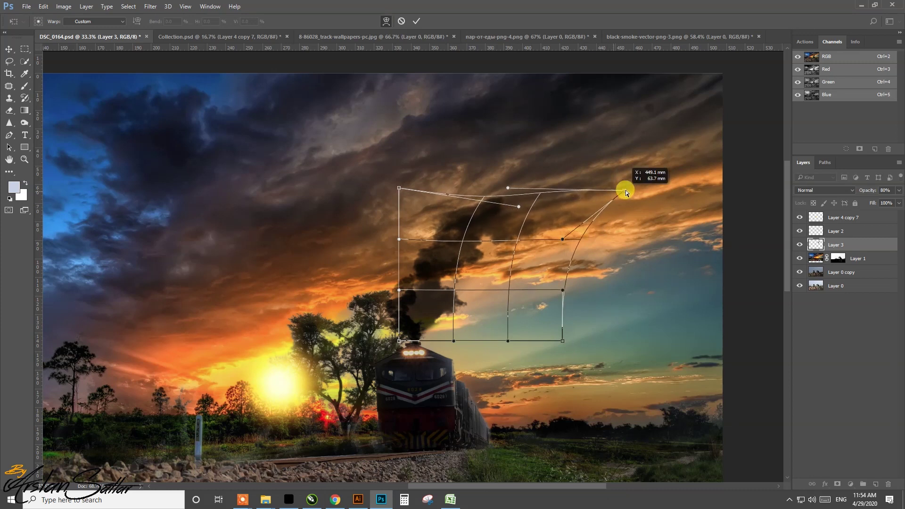
{"action": "left_click_drag", "start_coordinate": [517, 241], "coordinate": [508, 241]}
{"action": "left_click_drag", "start_coordinate": [401, 241], "coordinate": [445, 237]}
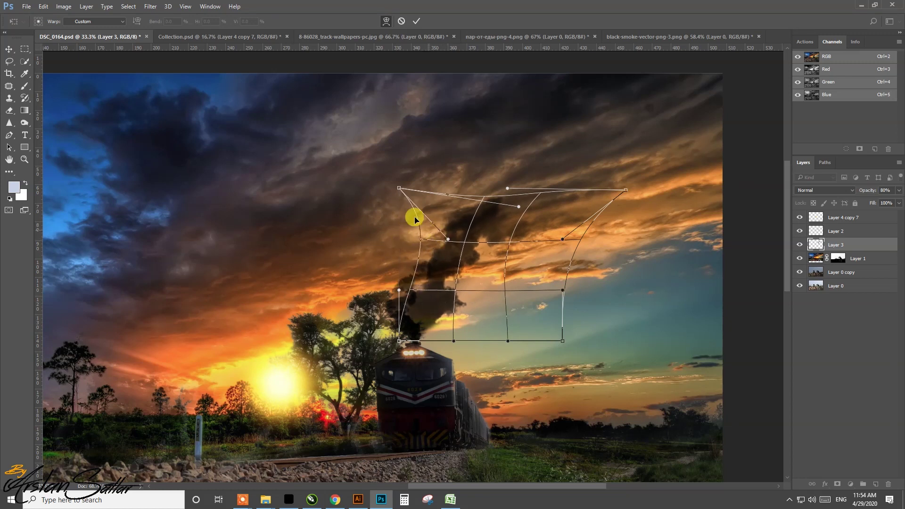
{"action": "left_click_drag", "start_coordinate": [410, 190], "coordinate": [438, 187]}
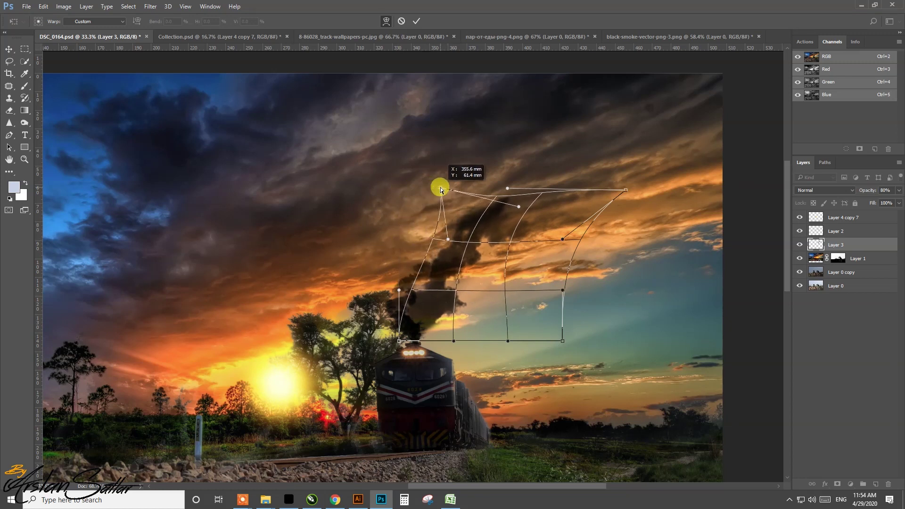
{"action": "key", "text": "Return"}
Enlarge the Layer 2 smoke and warp its left side and top corner into the plume.
{"action": "key", "text": "0"}
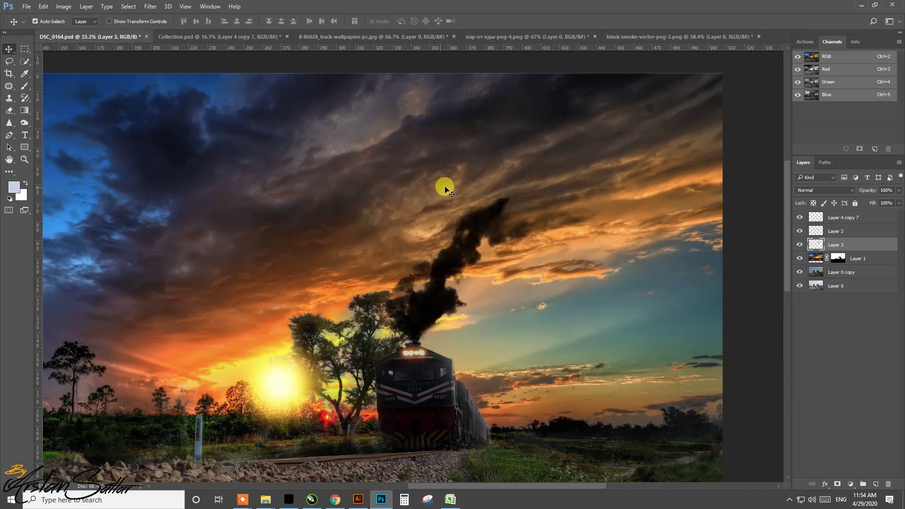
{"action": "left_click", "coordinate": [800, 231]}
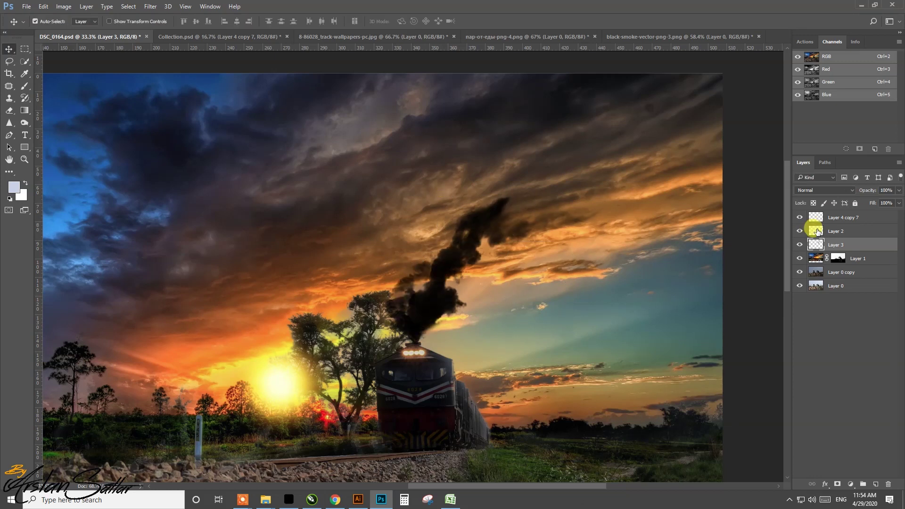
{"action": "left_click", "coordinate": [824, 231]}
{"action": "key", "text": "ctrl+t"}
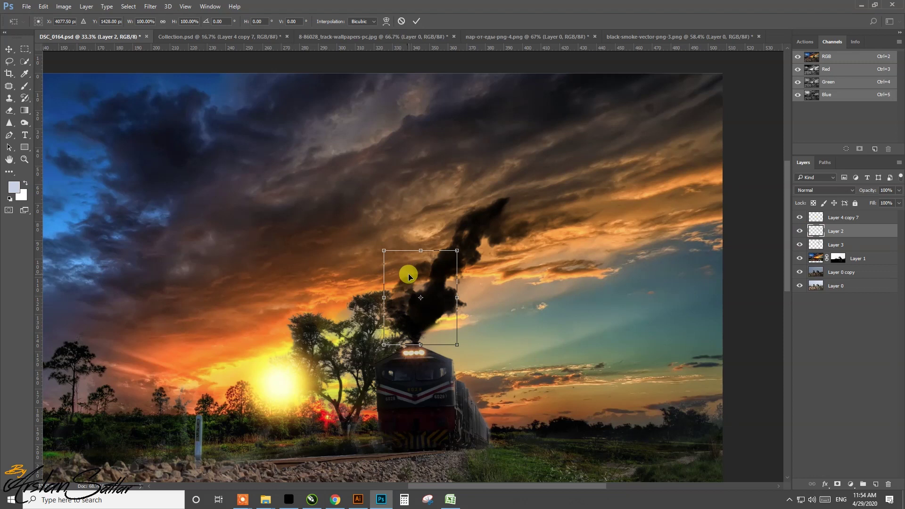
{"action": "left_click_drag", "start_coordinate": [456, 250], "coordinate": [468, 235]}
{"action": "right_click", "coordinate": [413, 291]}
{"action": "left_click", "coordinate": [426, 363]}
{"action": "left_click_drag", "start_coordinate": [384, 273], "coordinate": [406, 272]}
{"action": "mouse_move", "coordinate": [385, 237]}
{"action": "left_mouse_down"}
{"action": "mouse_move", "coordinate": [433, 227]}
{"action": "mouse_move", "coordinate": [487, 242]}
{"action": "left_mouse_up"}
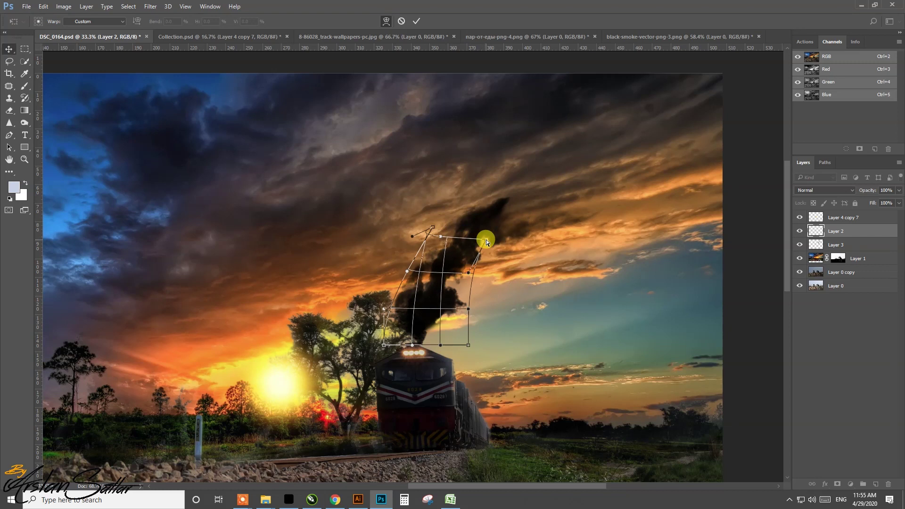
{"action": "key", "text": "Return"}
Fit the image in view, select Layer 3 and save the train composite.
{"action": "key", "text": "ctrl+0"}
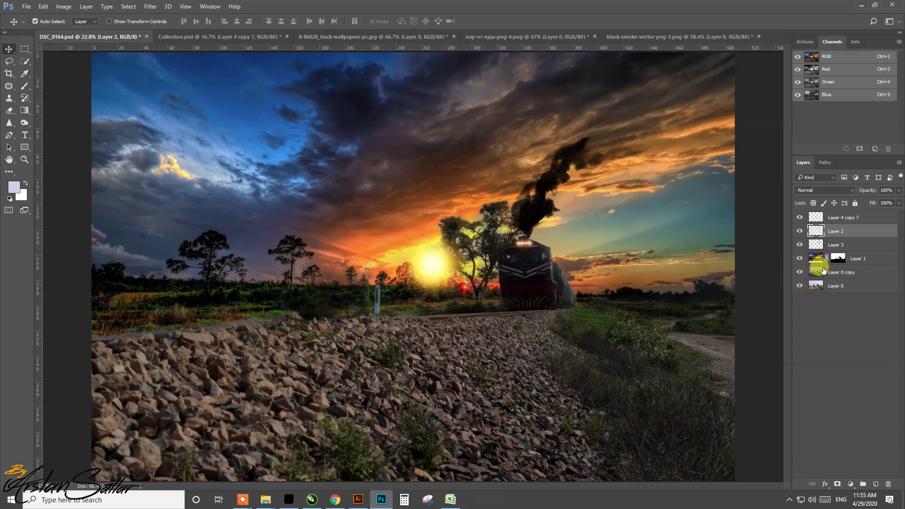
{"action": "left_click", "coordinate": [829, 245]}
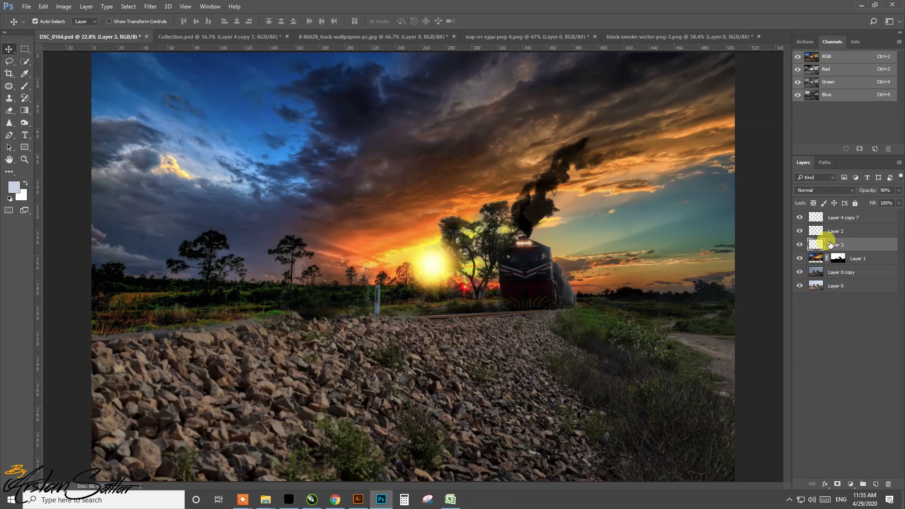
{"action": "key", "text": "ctrl+s"}
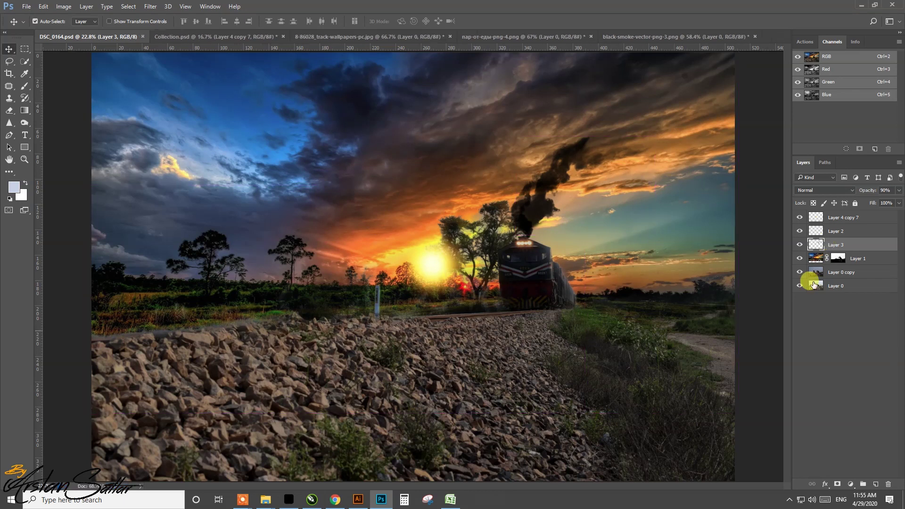
Copy the 6774450_preview bush layer from the Collection composite into the train scene, topmost in the stack.
{"action": "left_click", "coordinate": [213, 37]}
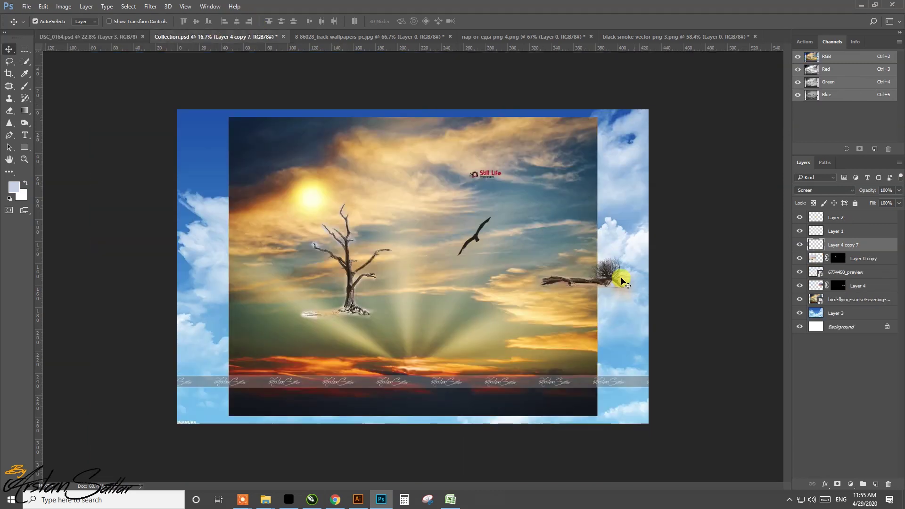
{"action": "left_click", "coordinate": [613, 279]}
{"action": "left_click", "coordinate": [798, 273]}
{"action": "left_click", "coordinate": [799, 274]}
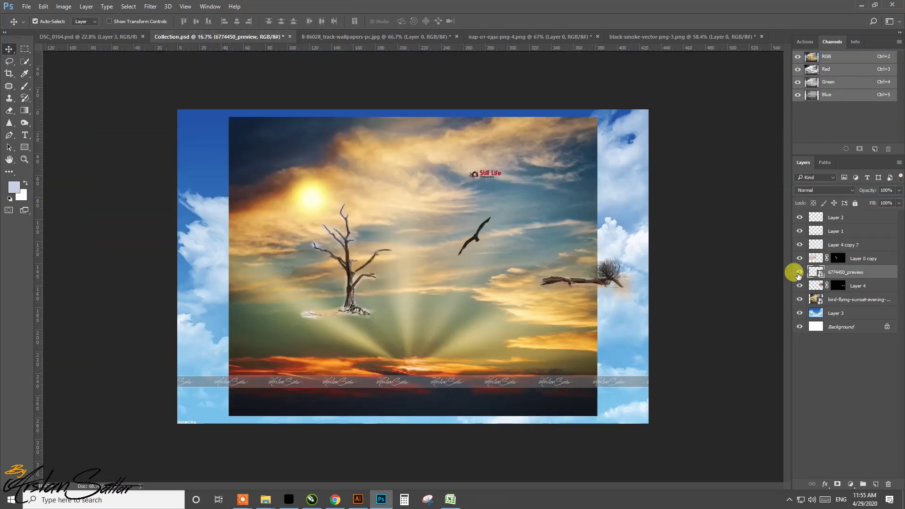
{"action": "mouse_move", "coordinate": [829, 270]}
{"action": "left_mouse_down"}
{"action": "mouse_move", "coordinate": [520, 259]}
{"action": "mouse_move", "coordinate": [574, 312]}
{"action": "left_mouse_up"}
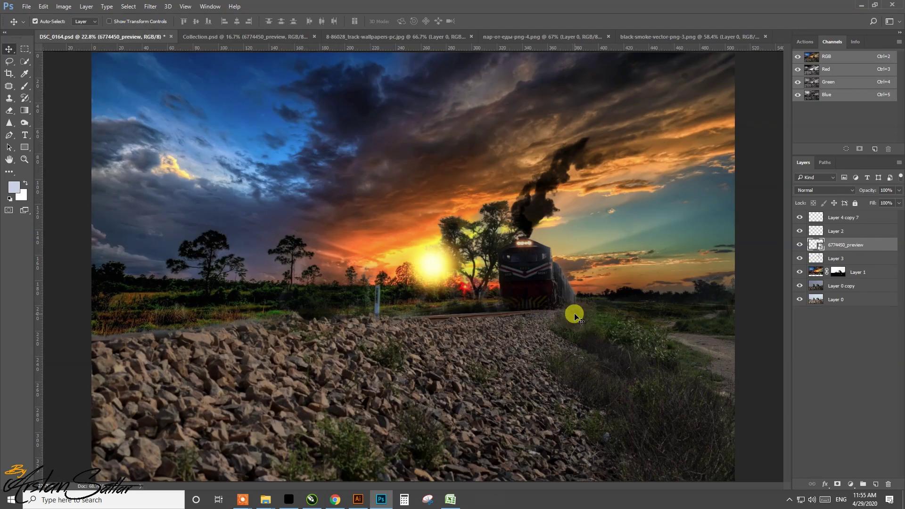
{"action": "key", "text": "ctrl+bracketright"}
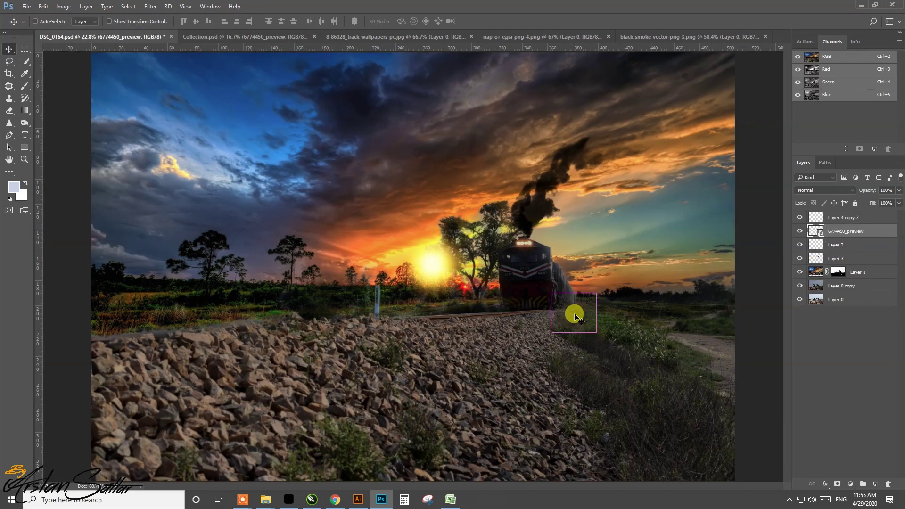
{"action": "key", "text": "ctrl+bracketright"}
Enlarge the bush and place it on the foreground rocks.
{"action": "left_click_drag", "start_coordinate": [581, 325], "coordinate": [493, 388]}
{"action": "key", "text": "ctrl+t"}
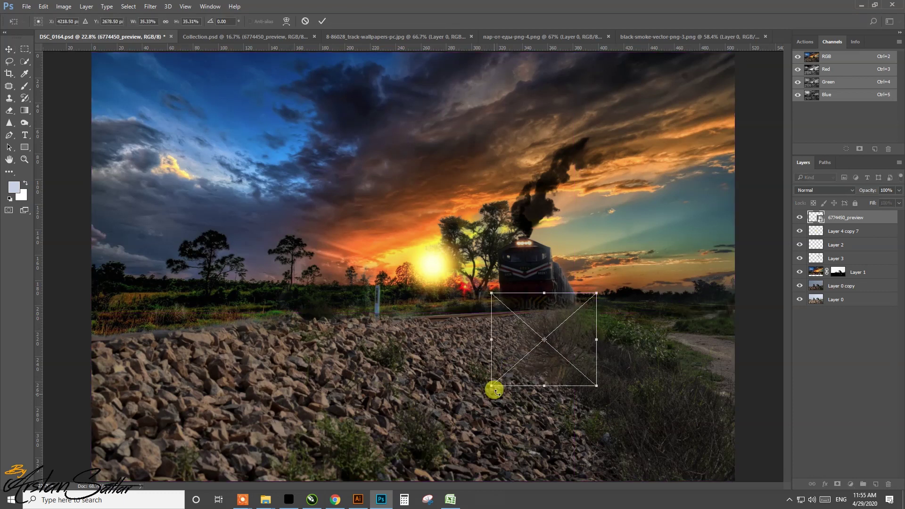
{"action": "mouse_move", "coordinate": [556, 365]}
{"action": "left_mouse_down"}
{"action": "mouse_move", "coordinate": [434, 435]}
{"action": "mouse_move", "coordinate": [437, 429]}
{"action": "left_mouse_up"}
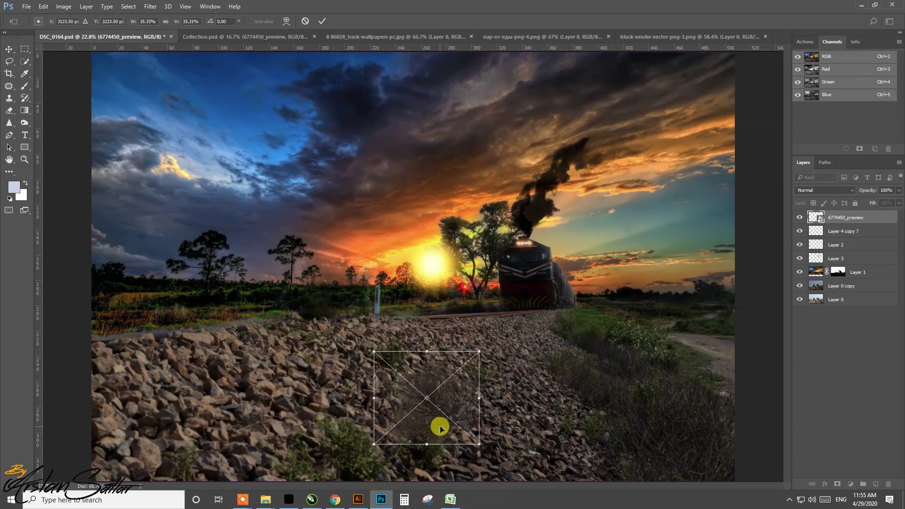
{"action": "left_click_drag", "start_coordinate": [478, 349], "coordinate": [489, 338]}
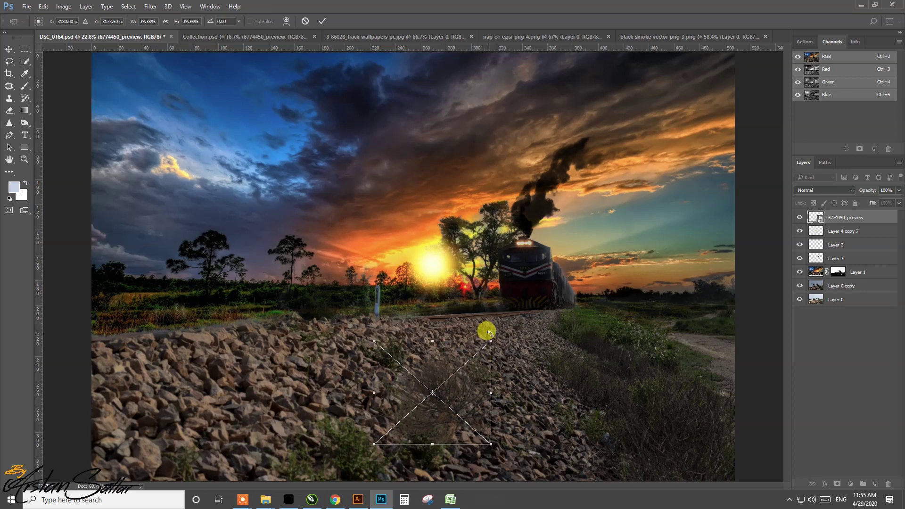
{"action": "key", "text": "Return"}
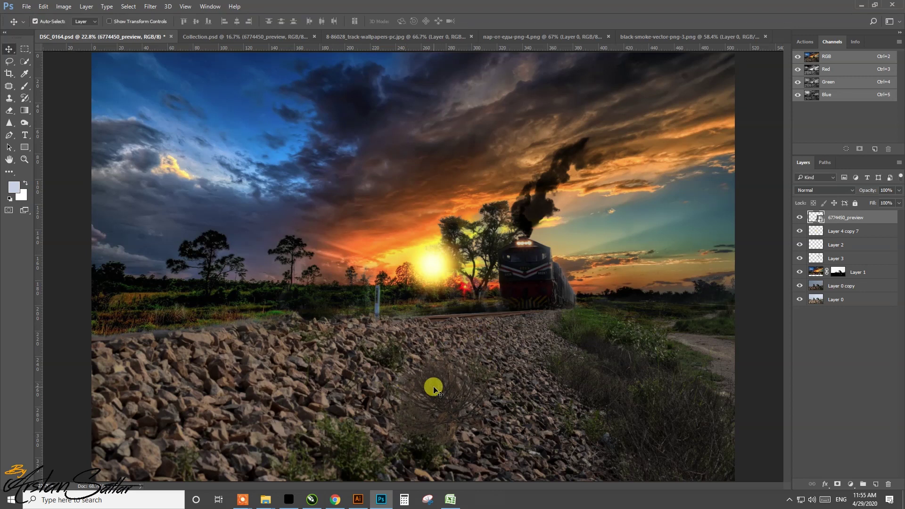
Duplicate the bush and scatter the copies to the right and up-right across the foreground.
{"action": "key", "text": "ctrl"}
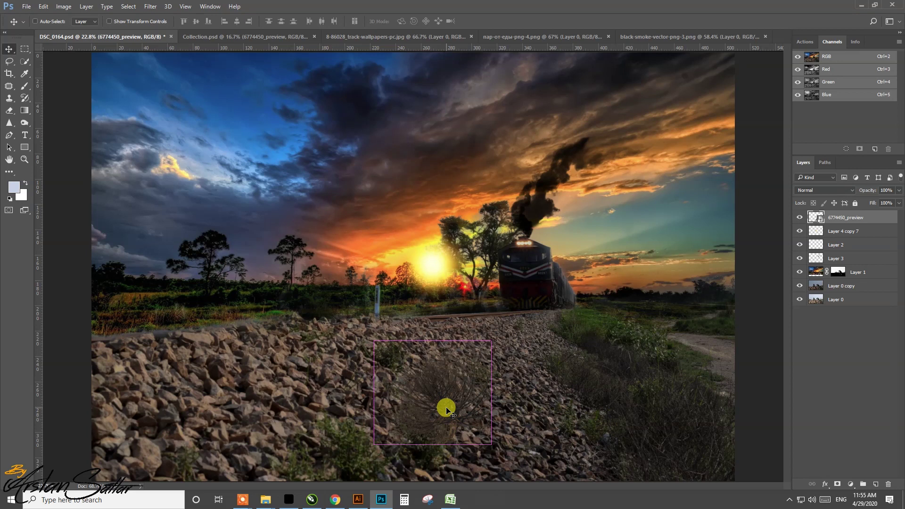
{"action": "key", "text": "ctrl+j"}
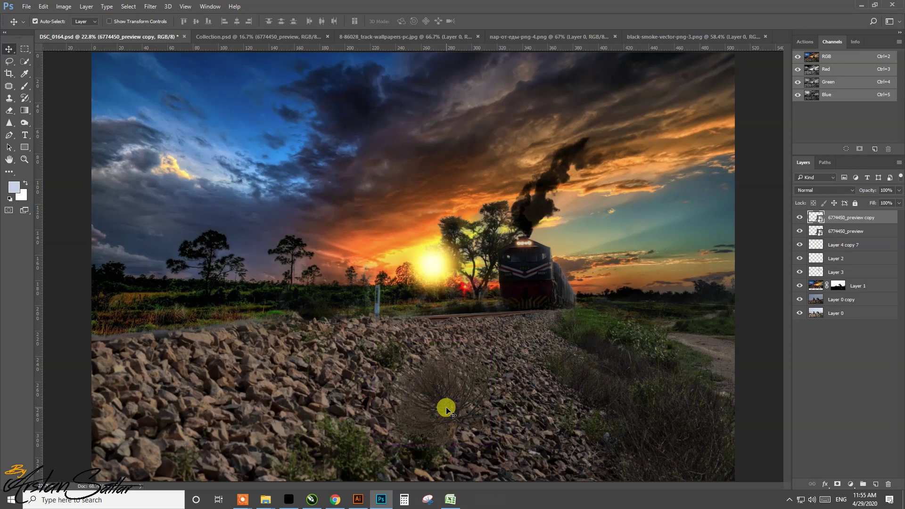
{"action": "mouse_move", "coordinate": [451, 408]}
{"action": "left_mouse_down"}
{"action": "mouse_move", "coordinate": [494, 409]}
{"action": "mouse_move", "coordinate": [576, 461]}
{"action": "left_mouse_up"}
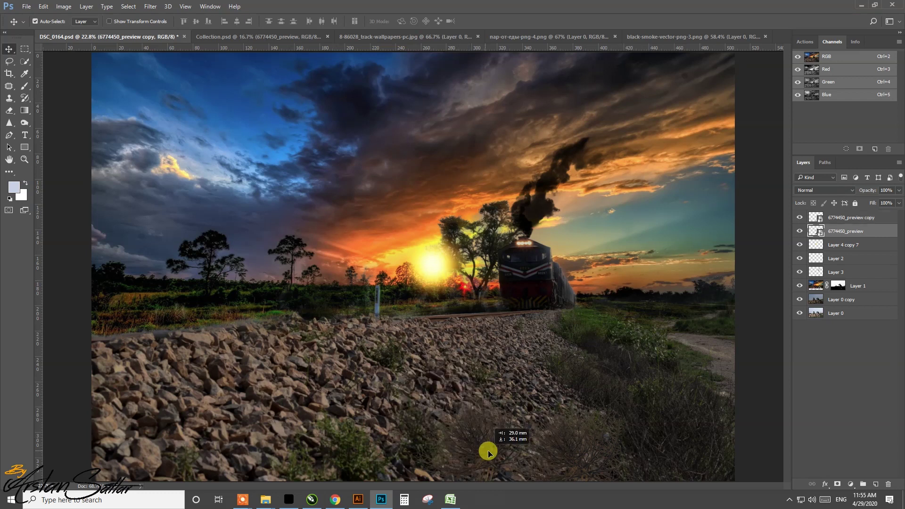
{"action": "left_click_drag", "start_coordinate": [450, 407], "coordinate": [514, 451]}
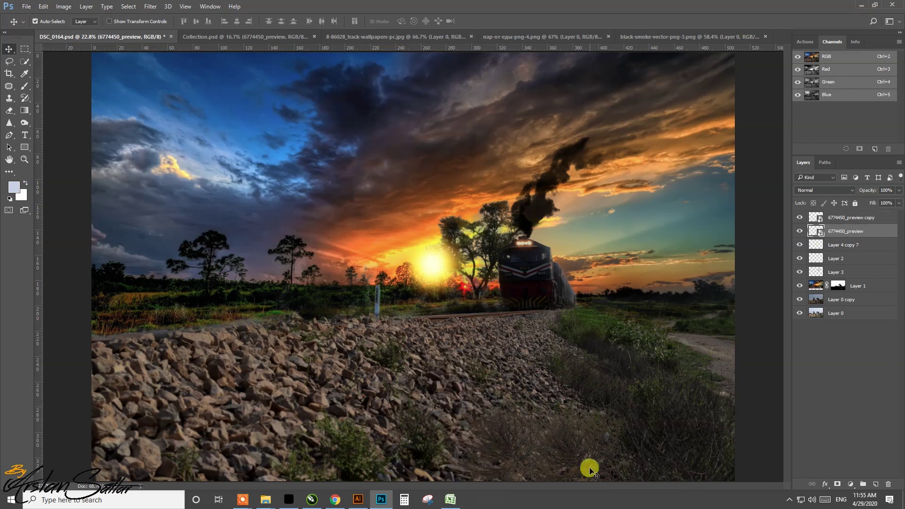
{"action": "key", "text": "ctrl"}
{"action": "mouse_move", "coordinate": [590, 470]}
{"action": "left_mouse_down"}
{"action": "mouse_move", "coordinate": [690, 369]}
{"action": "mouse_move", "coordinate": [532, 443]}
{"action": "left_mouse_up"}
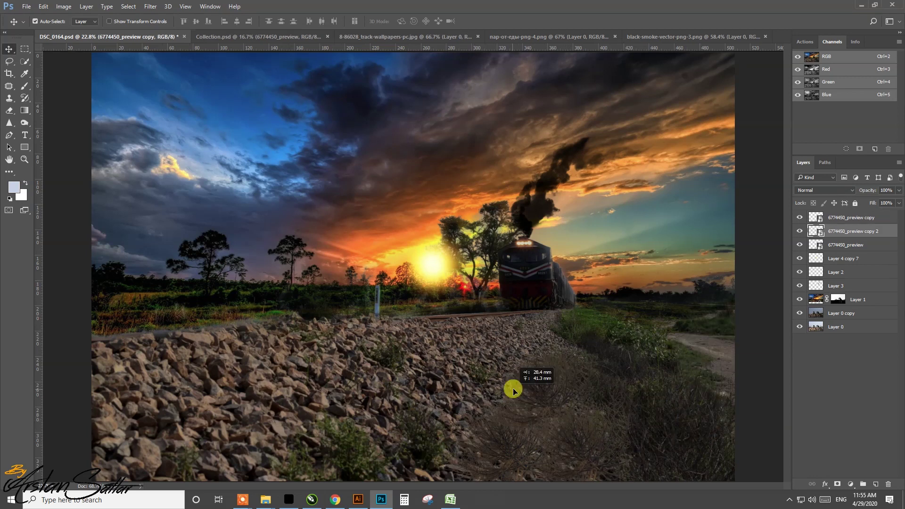
{"action": "mouse_move", "coordinate": [532, 443]}
{"action": "left_mouse_down"}
{"action": "mouse_move", "coordinate": [679, 364]}
{"action": "mouse_move", "coordinate": [685, 396]}
{"action": "left_mouse_up"}
{"action": "mouse_move", "coordinate": [614, 470]}
{"action": "left_mouse_down"}
{"action": "mouse_move", "coordinate": [670, 450]}
{"action": "mouse_move", "coordinate": [705, 390]}
{"action": "mouse_move", "coordinate": [694, 348]}
{"action": "mouse_move", "coordinate": [718, 350]}
{"action": "left_mouse_up"}
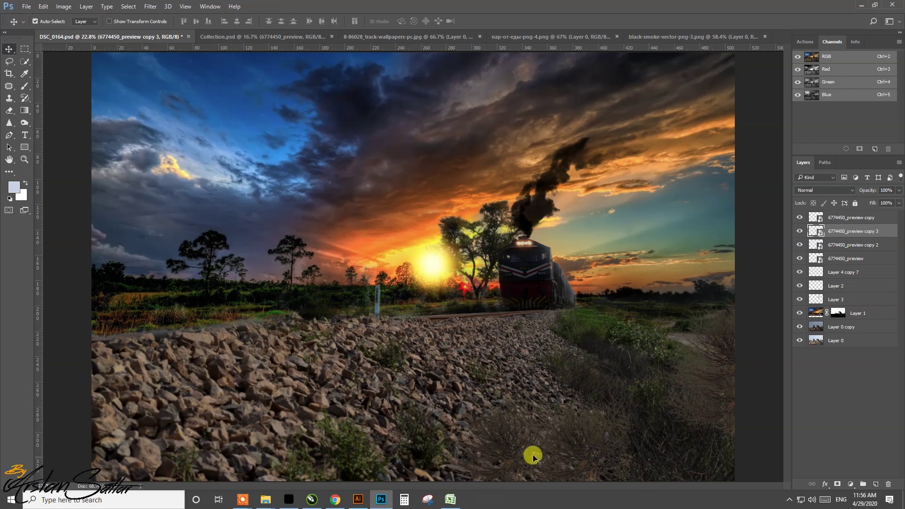
Add one more bush copy on the left, then select all five bush layers.
{"action": "left_click", "coordinate": [509, 448]}
{"action": "key", "text": "ctrl+j"}
{"action": "left_click_drag", "start_coordinate": [509, 448], "coordinate": [449, 467]}
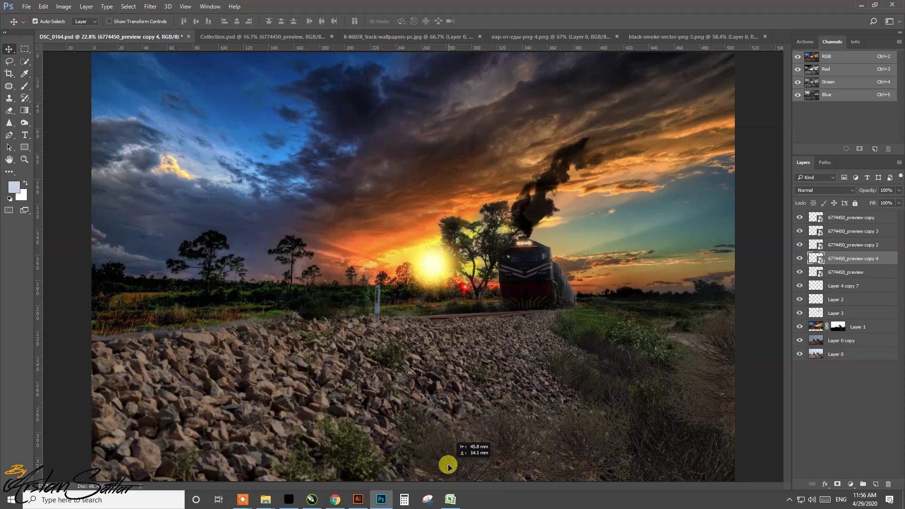
{"action": "left_click", "coordinate": [515, 446]}
{"action": "left_click_drag", "start_coordinate": [516, 453], "coordinate": [516, 454]}
{"action": "left_click", "coordinate": [571, 445]}
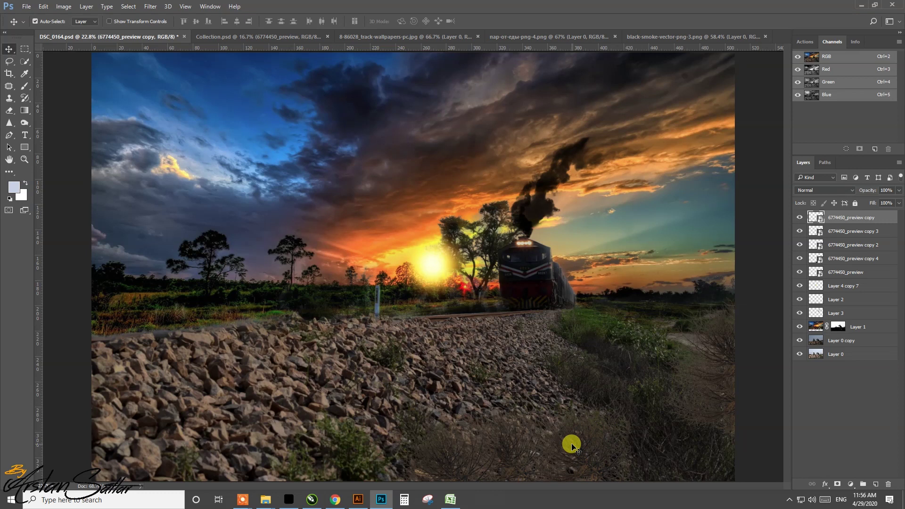
{"action": "left_click", "coordinate": [844, 276], "text": "shift"}
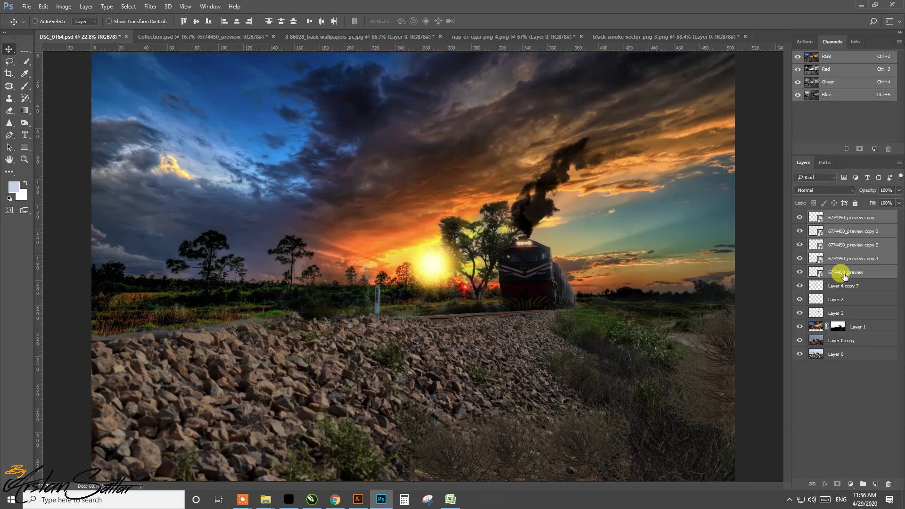
Merge the bush layers and darken them in Camera Raw, lowering exposure and red luminance.
{"action": "key", "text": "ctrl+e"}
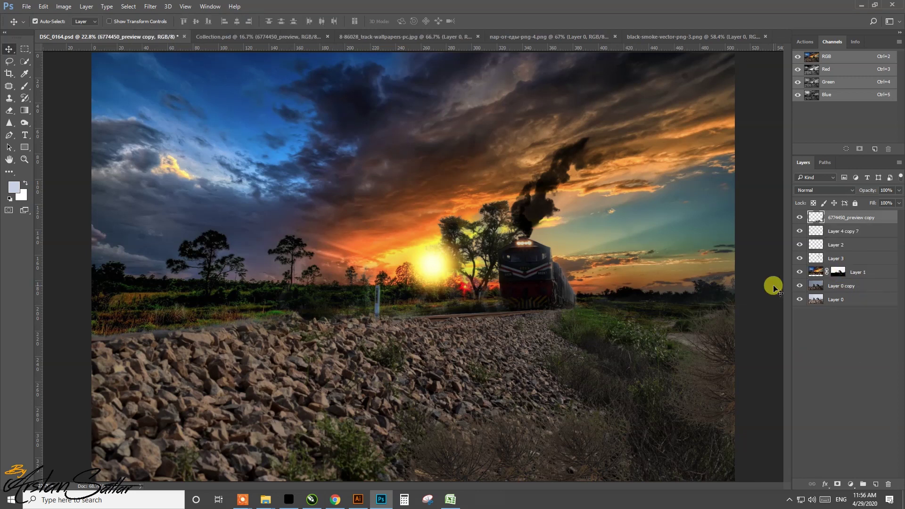
{"action": "left_click", "coordinate": [151, 6]}
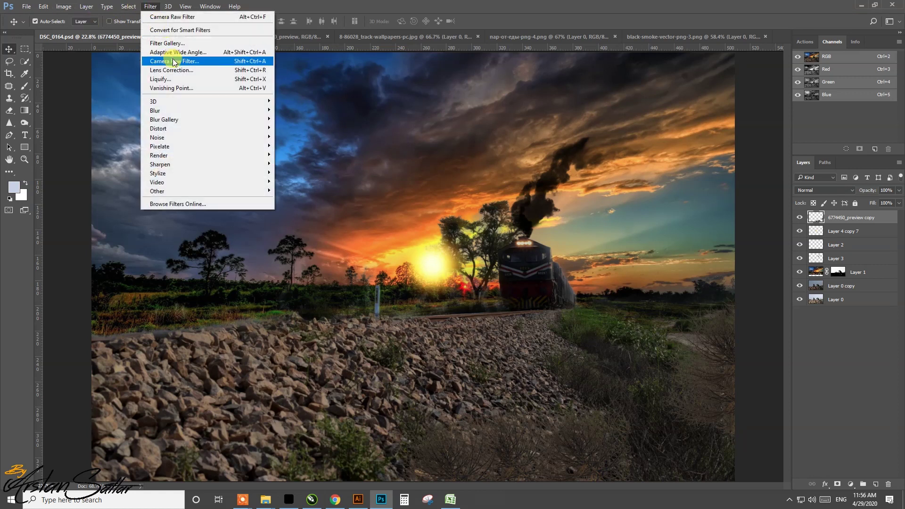
{"action": "left_click", "coordinate": [166, 62]}
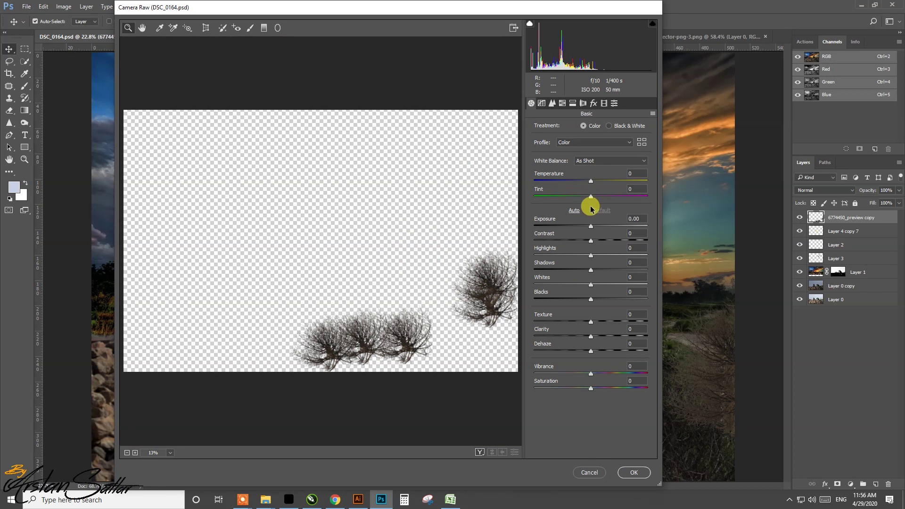
{"action": "mouse_move", "coordinate": [592, 228]}
{"action": "left_mouse_down"}
{"action": "mouse_move", "coordinate": [579, 228]}
{"action": "mouse_move", "coordinate": [609, 244]}
{"action": "left_mouse_up"}
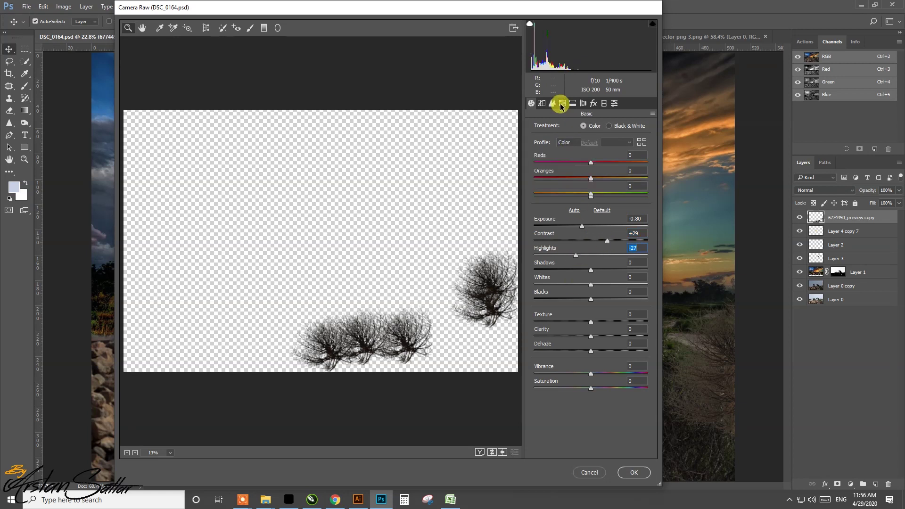
{"action": "left_click", "coordinate": [562, 102]}
{"action": "left_click", "coordinate": [571, 129]}
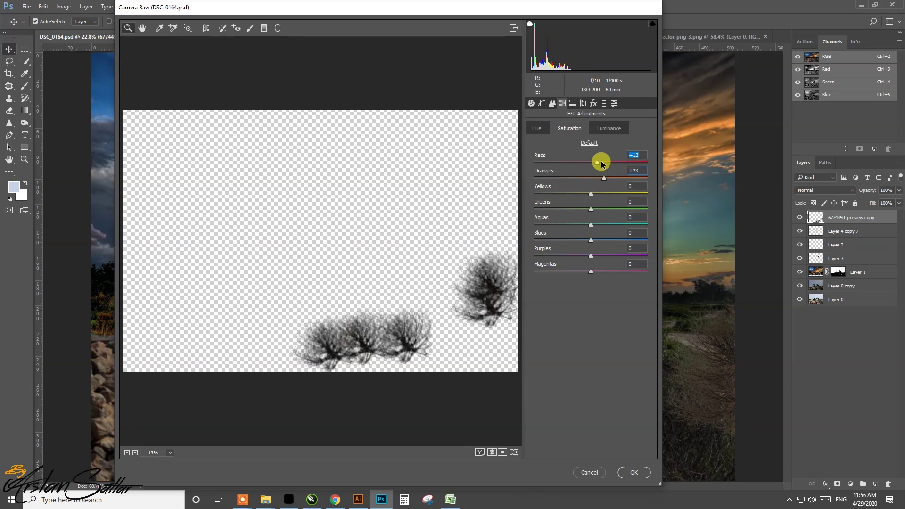
{"action": "left_click", "coordinate": [605, 128]}
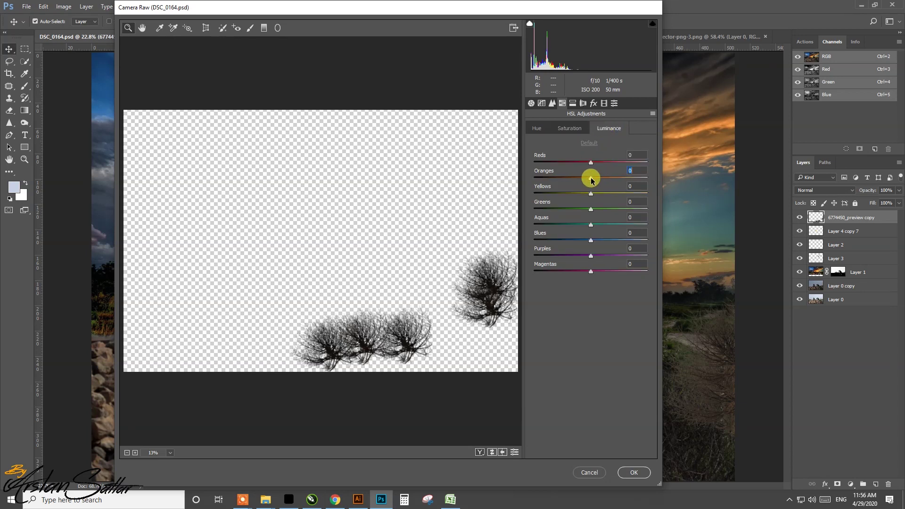
{"action": "left_click_drag", "start_coordinate": [584, 164], "coordinate": [582, 162]}
{"action": "left_click", "coordinate": [634, 472]}
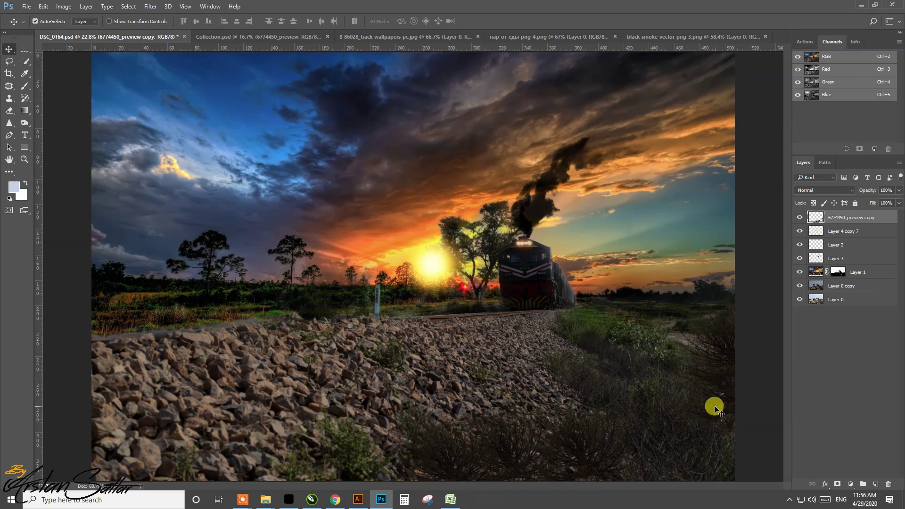
Lift the bushes' midtones slightly with a Curves adjustment.
{"action": "key", "text": "ctrl+m"}
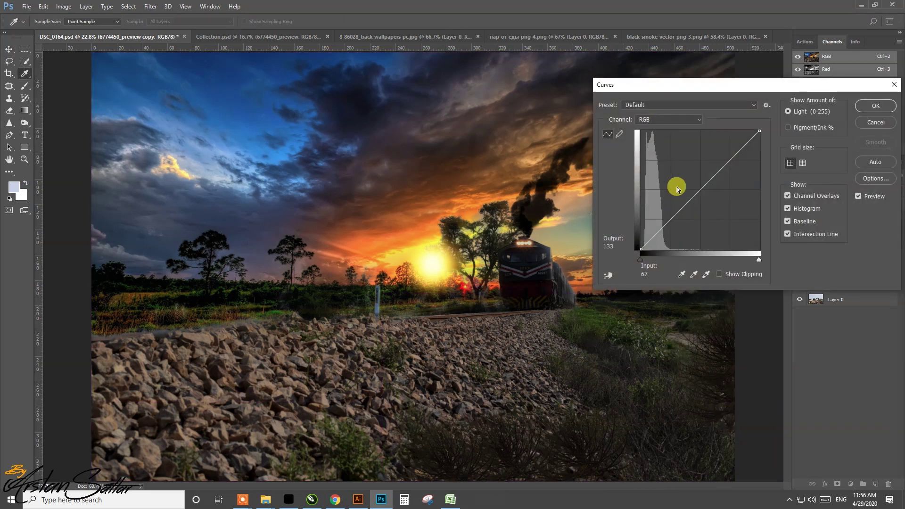
{"action": "left_click", "coordinate": [700, 188]}
{"action": "left_click_drag", "start_coordinate": [700, 188], "coordinate": [698, 185]}
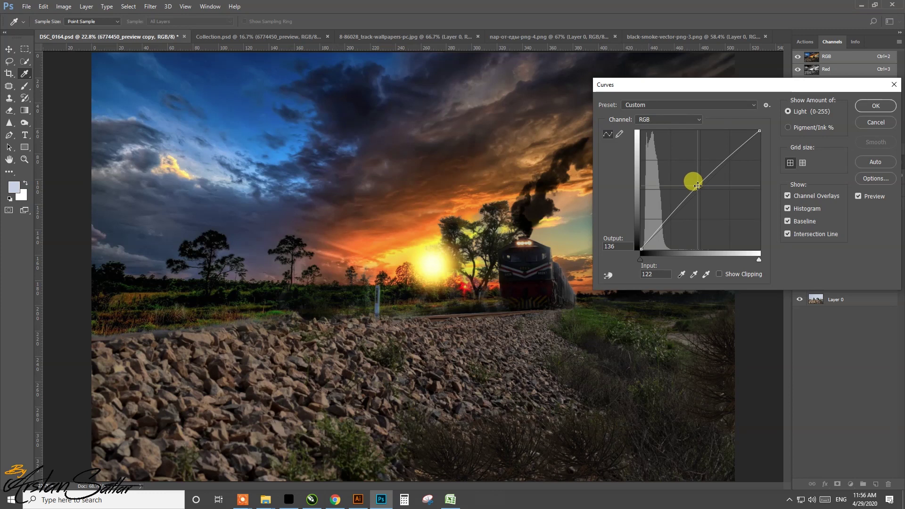
{"action": "left_click", "coordinate": [876, 106]}
Add a Soft Light layer above Layer 0 copy and sample a rock brown as foreground colour.
{"action": "left_click", "coordinate": [844, 286]}
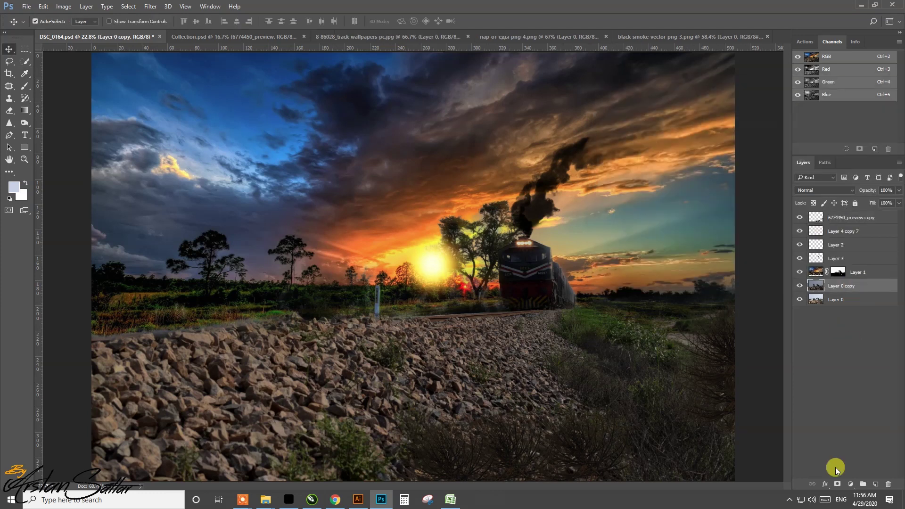
{"action": "left_click", "coordinate": [876, 485]}
{"action": "left_click", "coordinate": [830, 191]}
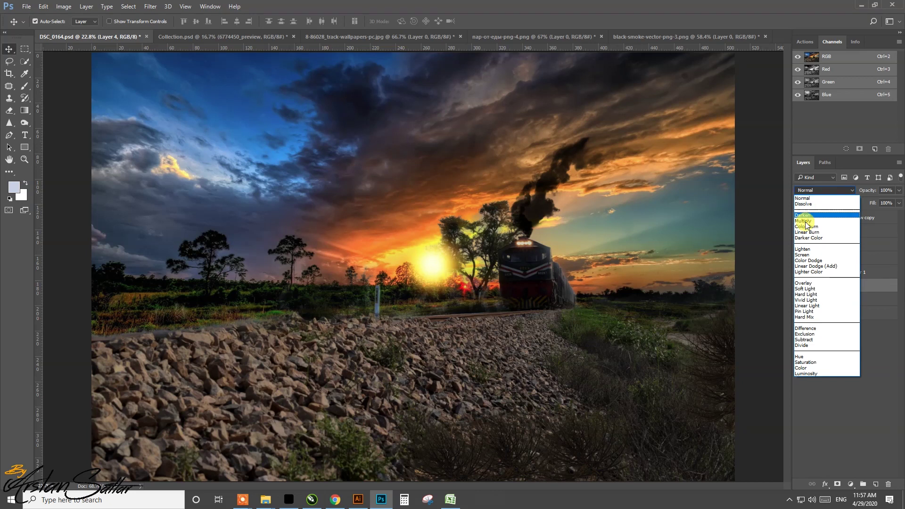
{"action": "left_click", "coordinate": [812, 289]}
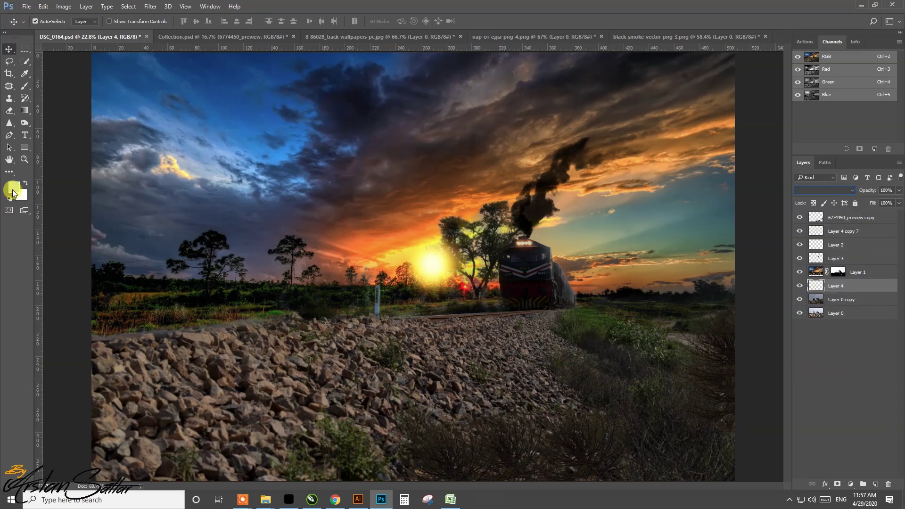
{"action": "left_click", "coordinate": [14, 193]}
{"action": "left_click", "coordinate": [207, 365]}
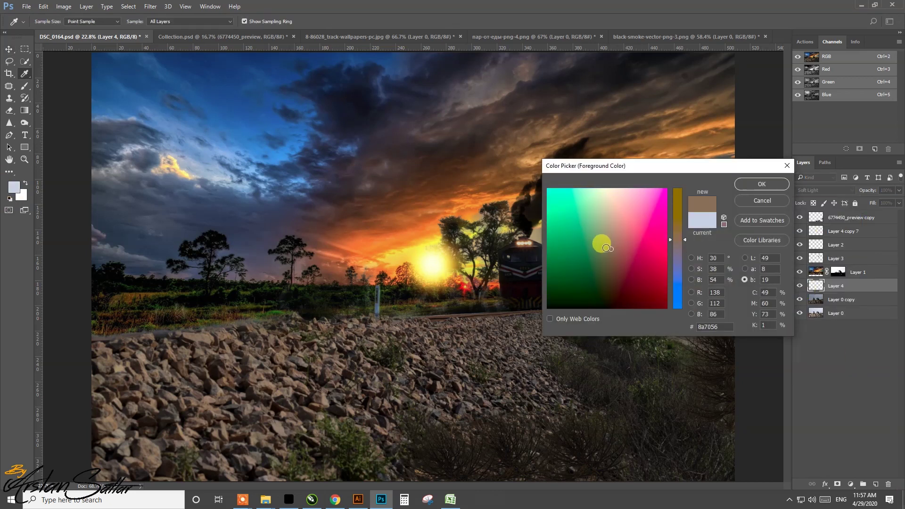
{"action": "left_click", "coordinate": [756, 184]}
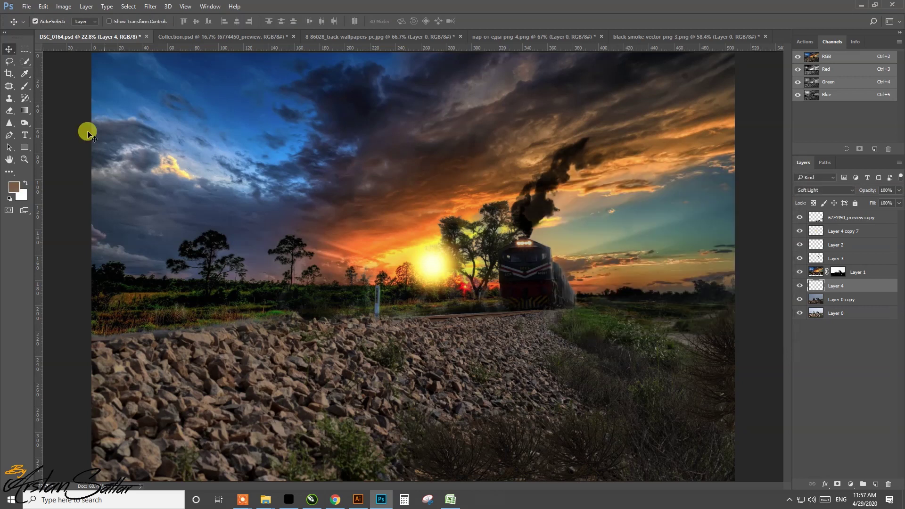
Set up the brush with 58% opacity, 39% flow and 700 px size.
{"action": "key", "text": "b"}
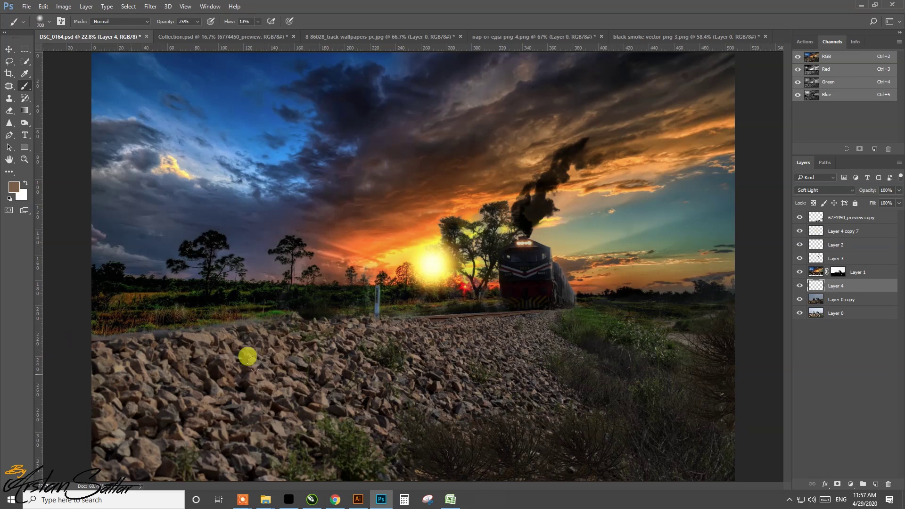
{"action": "left_click", "coordinate": [198, 21]}
{"action": "left_click", "coordinate": [258, 22]}
{"action": "left_click_drag", "start_coordinate": [257, 32], "coordinate": [269, 33]}
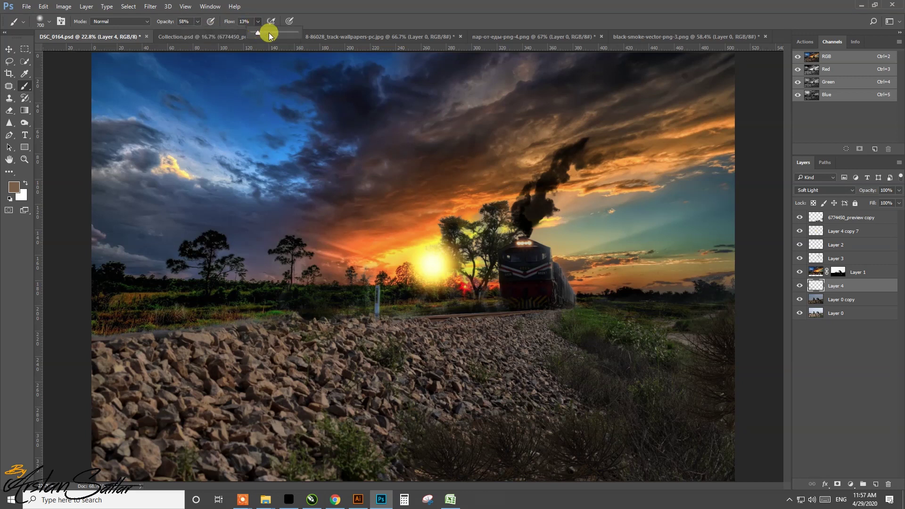
{"action": "left_click", "coordinate": [49, 22]}
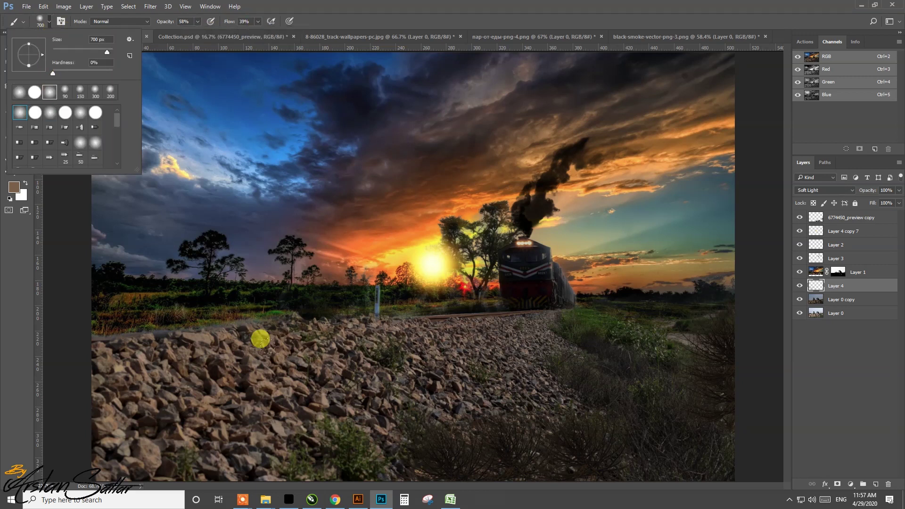
{"action": "left_click", "coordinate": [215, 349]}
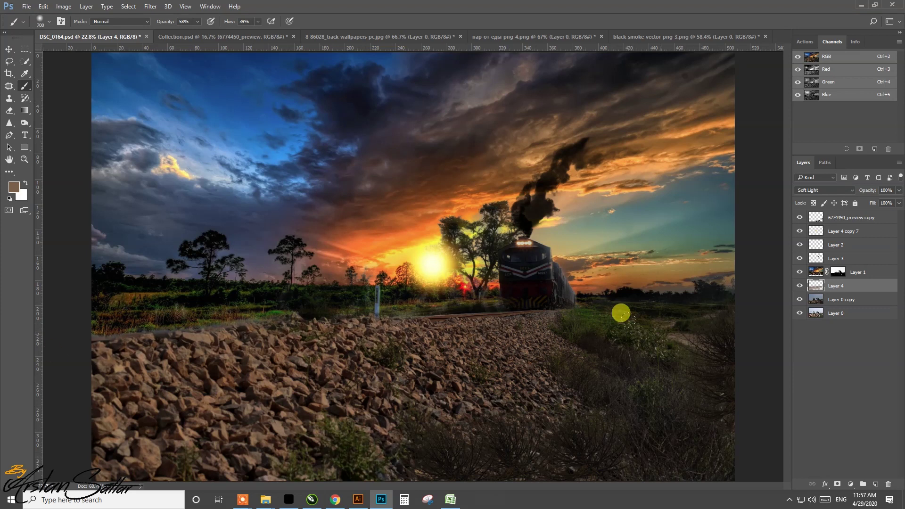
Add another Soft Light layer and sample a colour from the train.
{"action": "scroll", "coordinate": [537, 265], "scroll_direction": "up", "scroll_amount": 6}
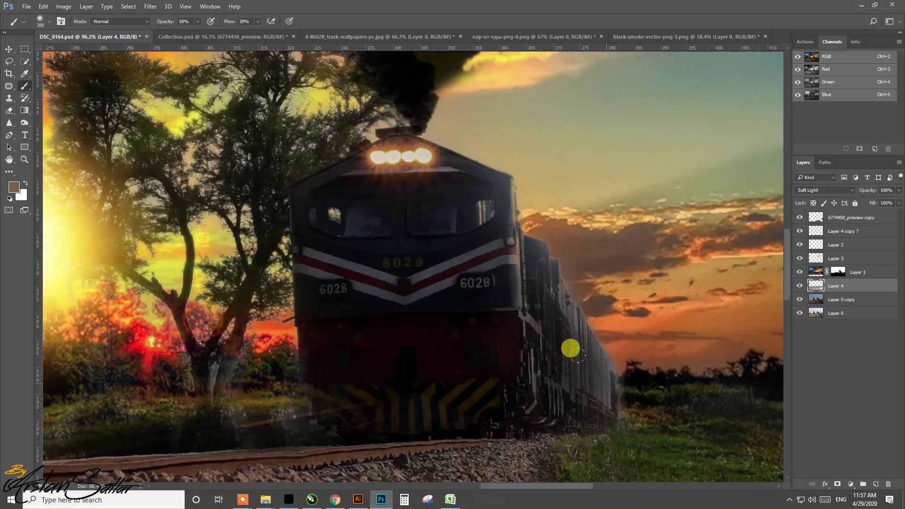
{"action": "left_click", "coordinate": [876, 484]}
{"action": "left_click", "coordinate": [825, 190]}
{"action": "left_click", "coordinate": [804, 288]}
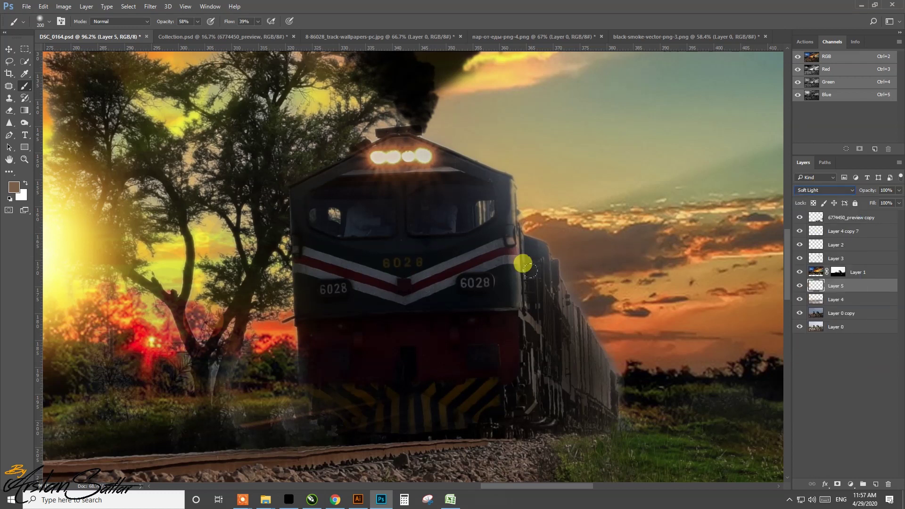
{"action": "left_click", "coordinate": [24, 73]}
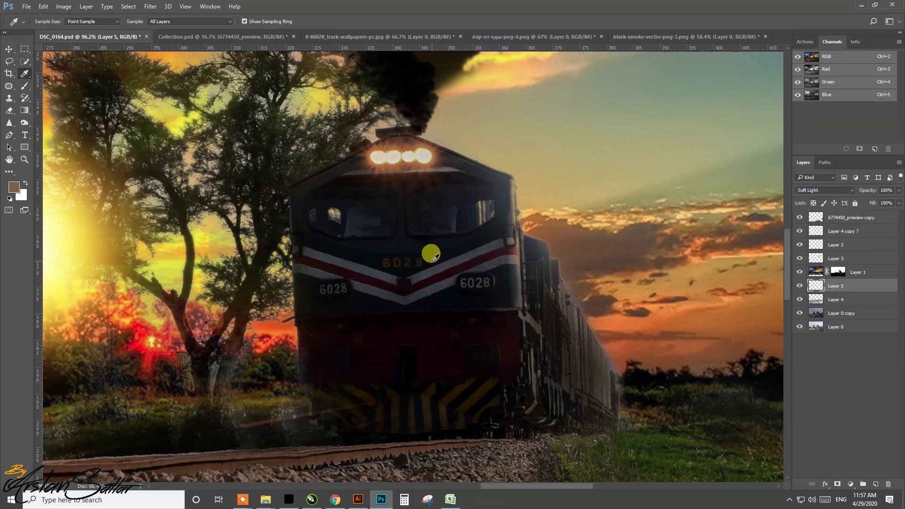
{"action": "left_click", "coordinate": [14, 187]}
{"action": "left_click_drag", "start_coordinate": [600, 299], "coordinate": [639, 244]}
{"action": "key", "text": "Return"}
{"action": "key", "text": "v"}
{"action": "key", "text": "b"}
Paint a dark teal tint over the train body.
{"action": "left_click", "coordinate": [13, 187]}
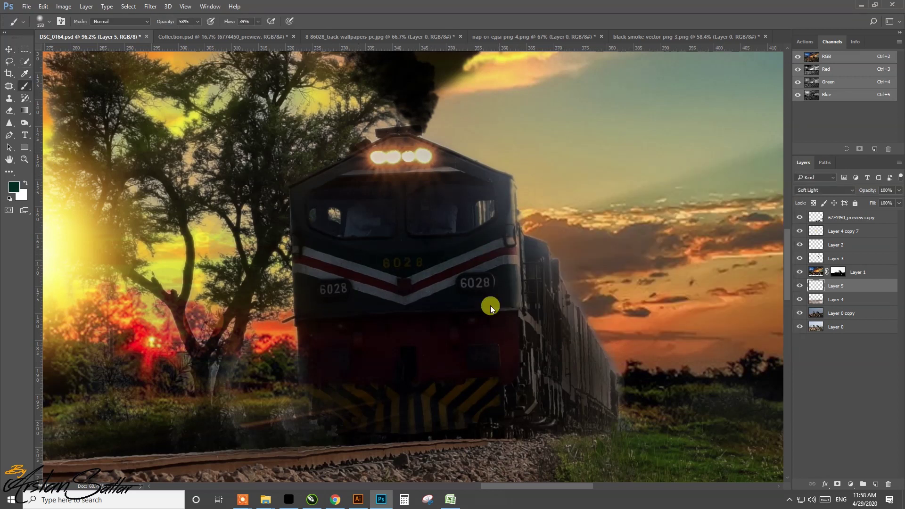
{"action": "left_click", "coordinate": [554, 270]}
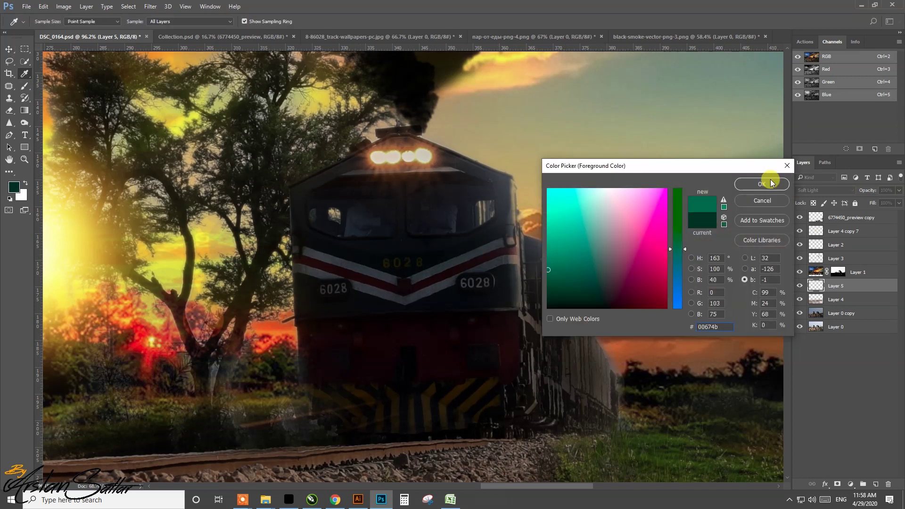
{"action": "left_click", "coordinate": [761, 184]}
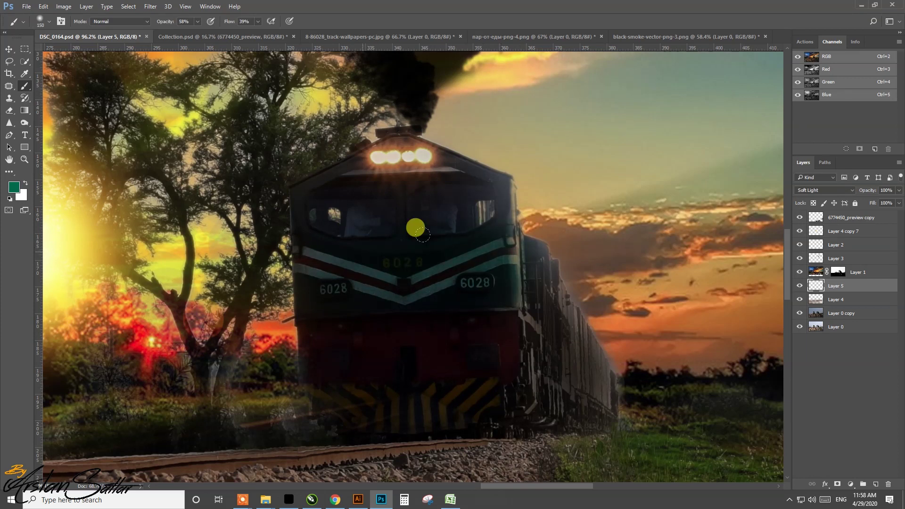
{"action": "left_click_drag", "start_coordinate": [512, 231], "coordinate": [513, 338]}
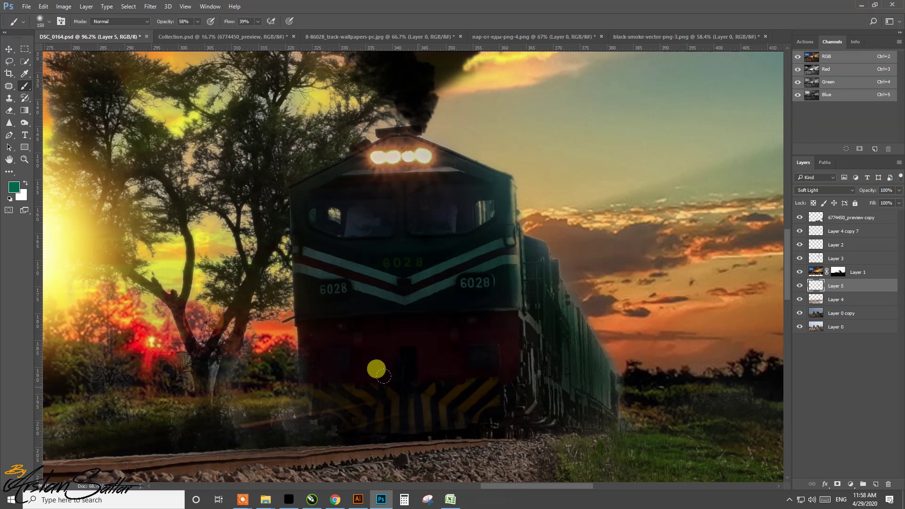
Switch the paint colour to dark maroon and lower brush flow to 26%.
{"action": "left_click", "coordinate": [14, 187]}
{"action": "left_click", "coordinate": [628, 293]}
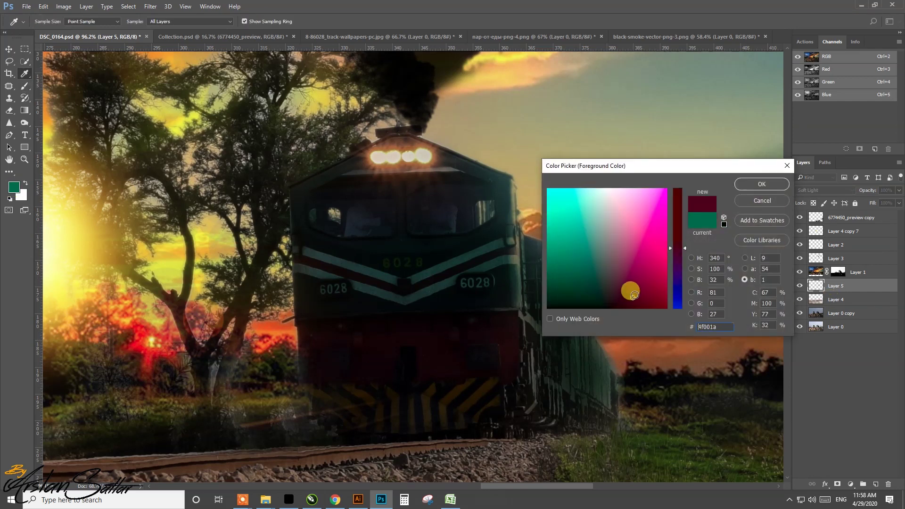
{"action": "left_click", "coordinate": [757, 186]}
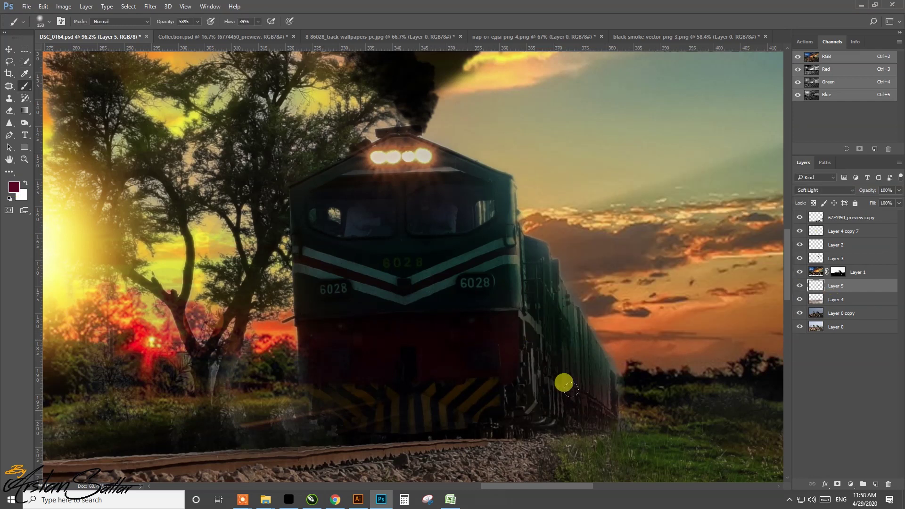
{"action": "left_click_drag", "start_coordinate": [258, 21], "coordinate": [252, 32]}
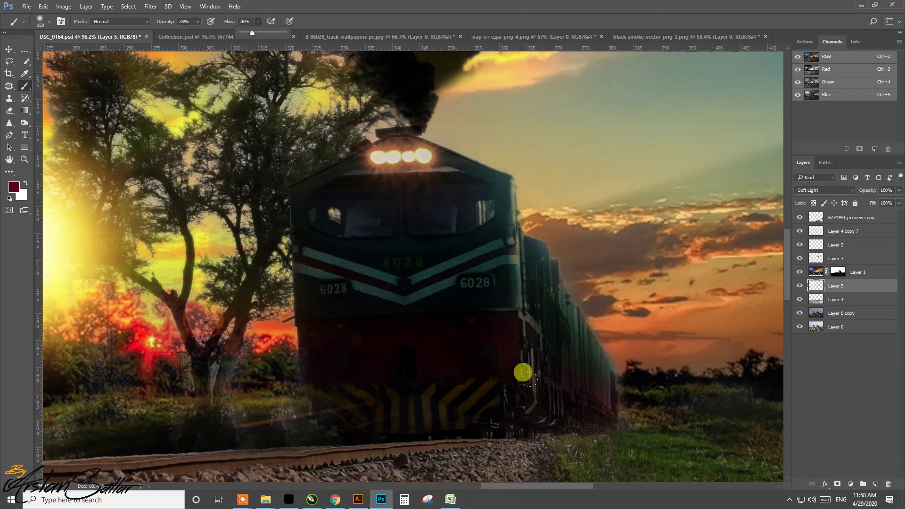
Shrink a copy of the sun glow to headlight size and place it on the train's front.
{"action": "key", "text": "v"}
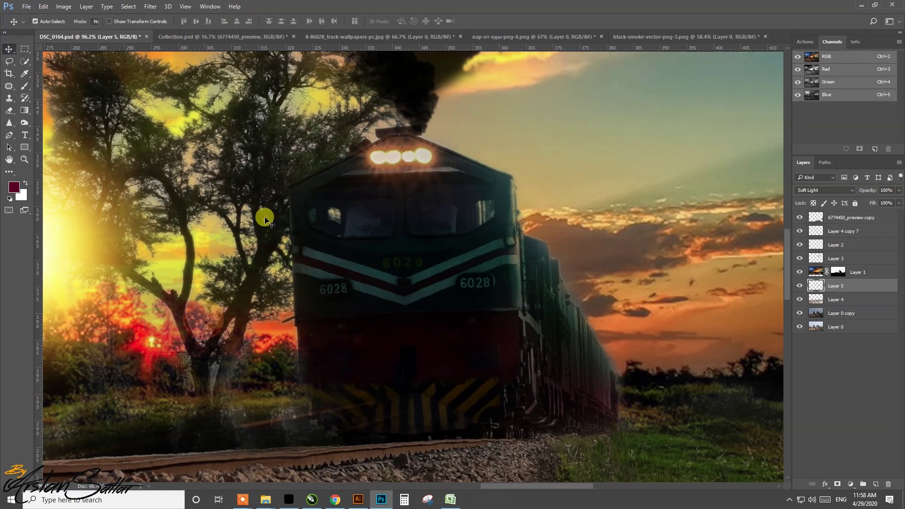
{"action": "scroll", "coordinate": [536, 333], "scroll_direction": "up", "scroll_amount": 3}
{"action": "scroll", "coordinate": [536, 334], "scroll_direction": "left", "scroll_amount": 3}
{"action": "left_click_drag", "start_coordinate": [162, 327], "coordinate": [541, 289]}
{"action": "key", "text": "ctrl+t"}
{"action": "mouse_move", "coordinate": [617, 148]}
{"action": "left_mouse_down"}
{"action": "mouse_move", "coordinate": [387, 443]}
{"action": "mouse_move", "coordinate": [363, 429]}
{"action": "left_mouse_up"}
{"action": "left_click_drag", "start_coordinate": [336, 456], "coordinate": [359, 417]}
{"action": "mouse_move", "coordinate": [350, 455]}
{"action": "left_mouse_down"}
{"action": "mouse_move", "coordinate": [519, 226]}
{"action": "mouse_move", "coordinate": [515, 218]}
{"action": "left_mouse_up"}
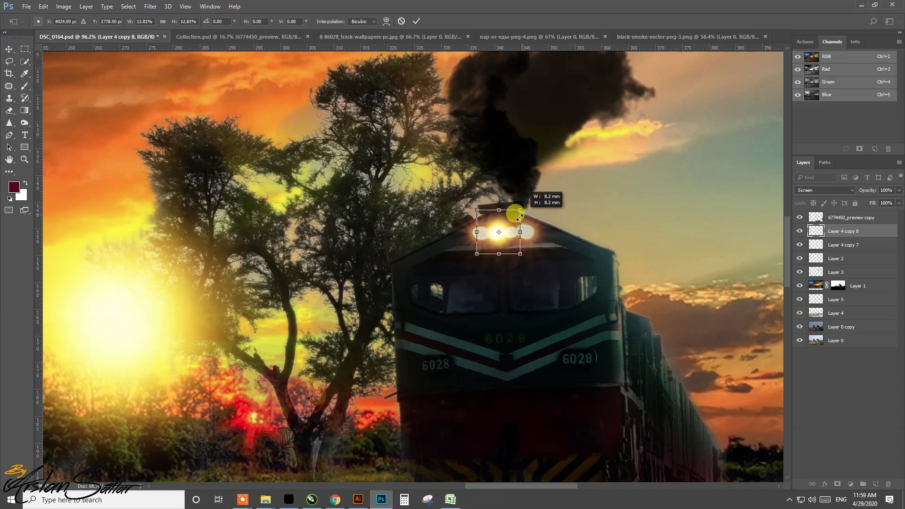
{"action": "left_click_drag", "start_coordinate": [515, 219], "coordinate": [534, 231]}
{"action": "key", "text": "Return"}
Zoom in and duplicate the glow onto the second headlight.
{"action": "key", "text": "z"}
{"action": "left_click_drag", "start_coordinate": [533, 232], "coordinate": [586, 262]}
{"action": "key", "text": "ctrl+j"}
{"action": "key", "text": "v"}
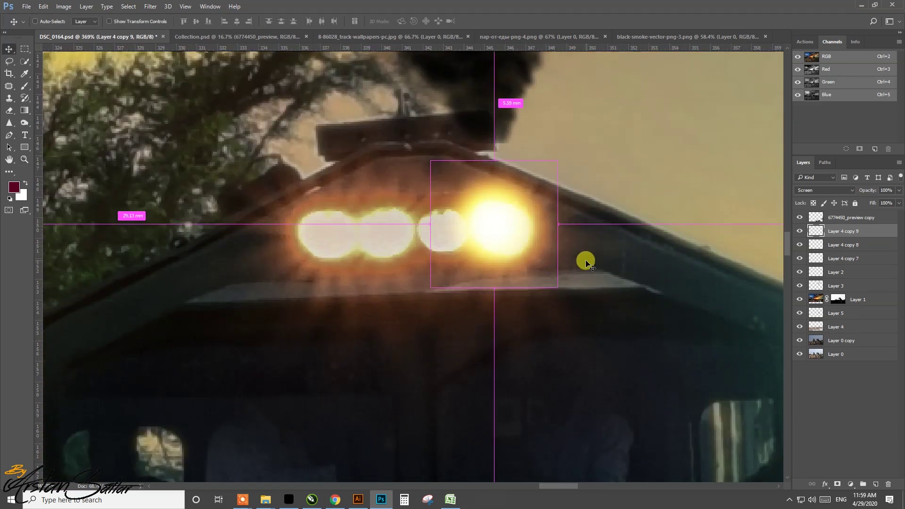
{"action": "key", "text": "ctrl+t"}
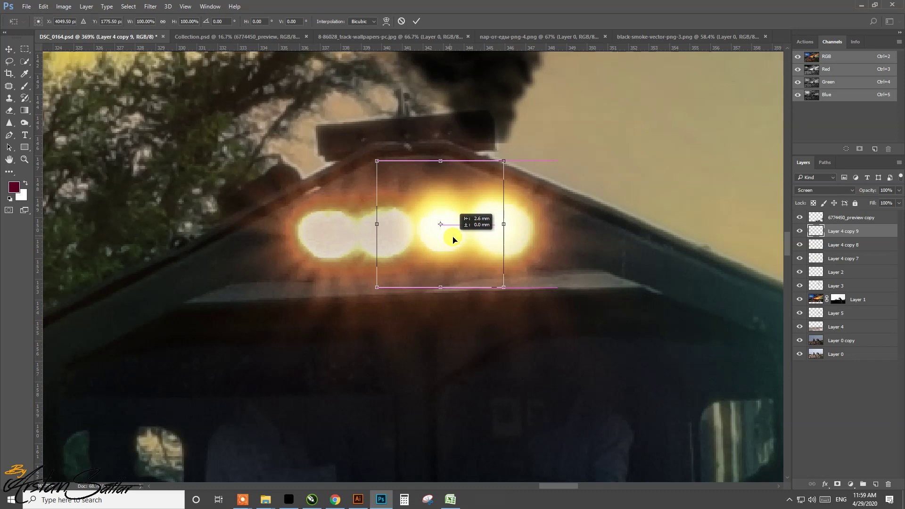
{"action": "left_click_drag", "start_coordinate": [462, 232], "coordinate": [457, 238]}
{"action": "key", "text": "Return"}
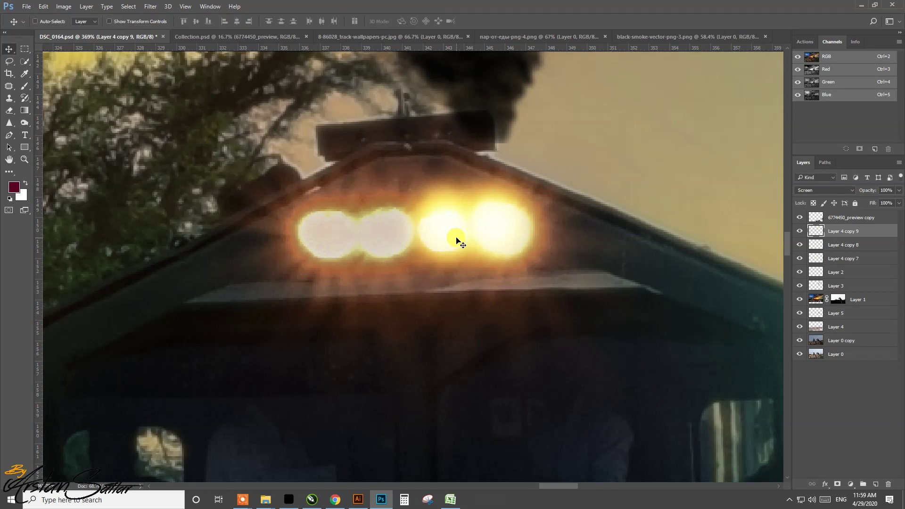
Duplicate the glow onto the remaining two headlights, working leftward.
{"action": "key", "text": "ctrl+j"}
{"action": "key", "text": "ctrl+t"}
{"action": "left_click_drag", "start_coordinate": [451, 235], "coordinate": [391, 244]}
{"action": "key", "text": "Return"}
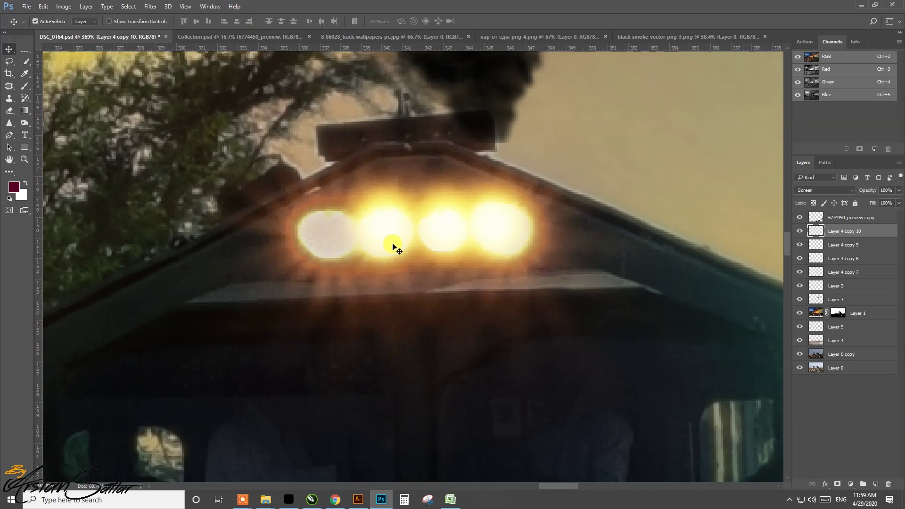
{"action": "key", "text": "ctrl+j"}
{"action": "key", "text": "ctrl+t"}
{"action": "left_click_drag", "start_coordinate": [403, 249], "coordinate": [348, 259]}
{"action": "key", "text": "Return"}
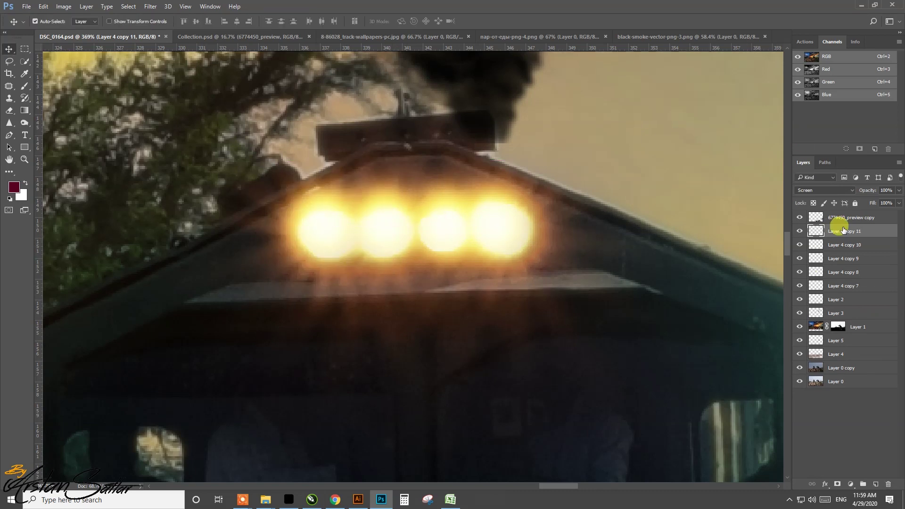
Merge all headlight glow copies into one layer, compare it on and off, and fit view.
{"action": "left_click", "coordinate": [845, 218]}
{"action": "left_click", "coordinate": [854, 258], "text": "shift"}
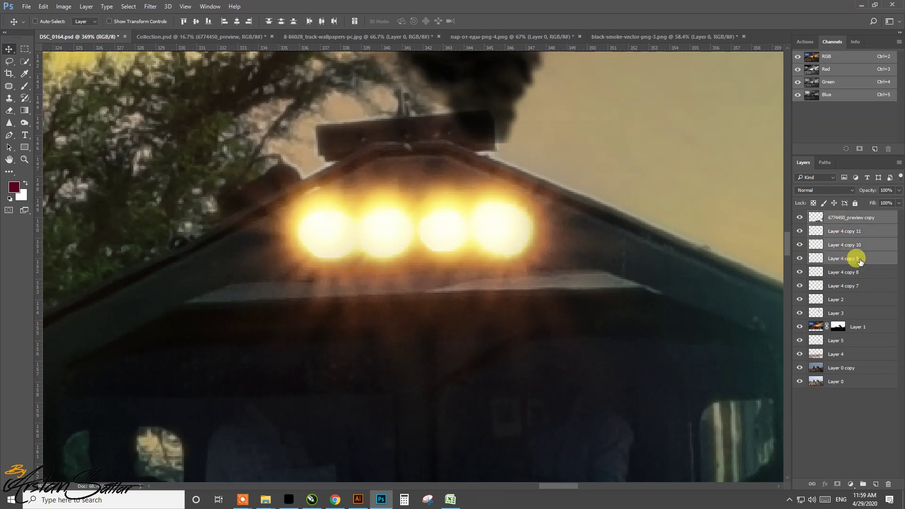
{"action": "key", "text": "ctrl+e"}
{"action": "left_click", "coordinate": [800, 218]}
{"action": "left_click", "coordinate": [823, 230], "text": "shift"}
{"action": "key", "text": "ctrl+e"}
{"action": "left_click", "coordinate": [800, 218]}
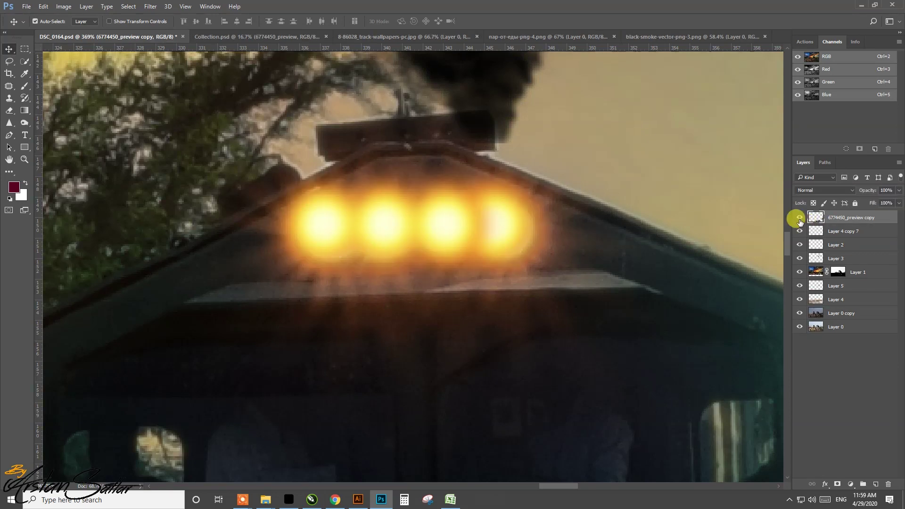
{"action": "key", "text": "ctrl+0"}
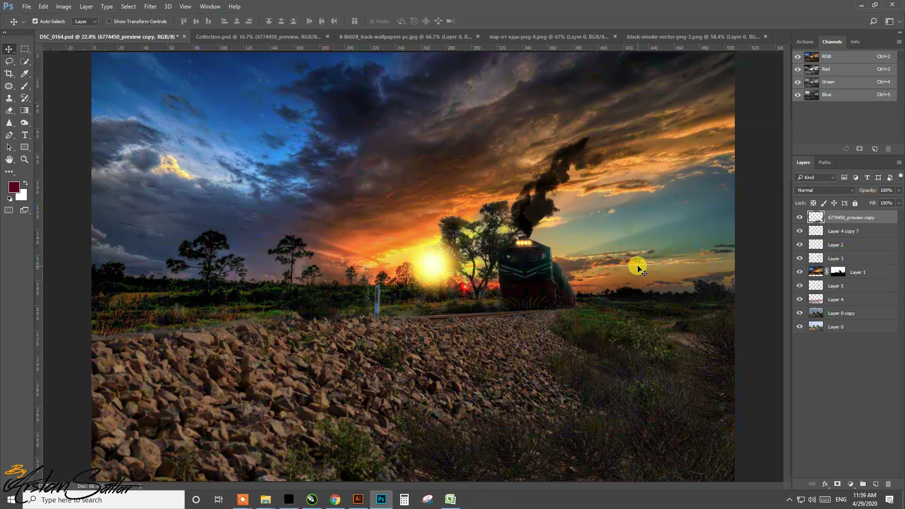
Compare the sun glow on and off, zoom to the striped lower front, and add Layer 6.
{"action": "left_click", "coordinate": [797, 231]}
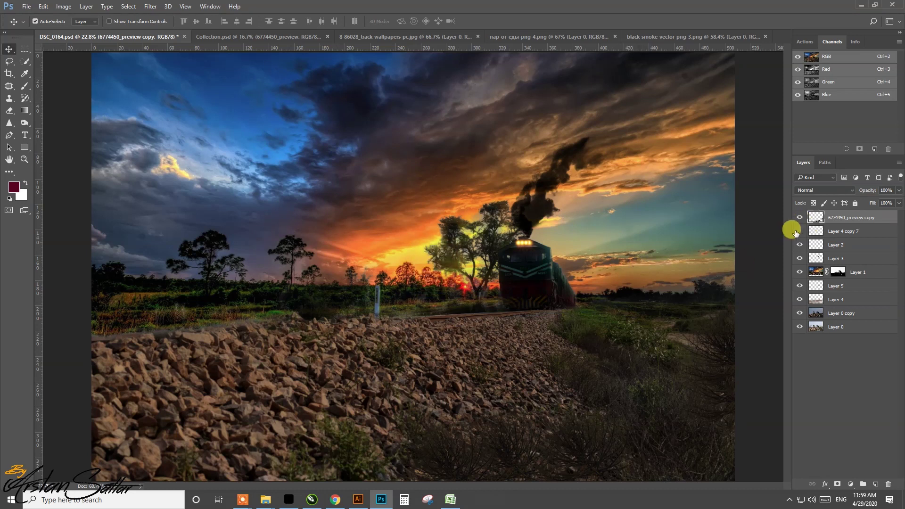
{"action": "left_click", "coordinate": [796, 231]}
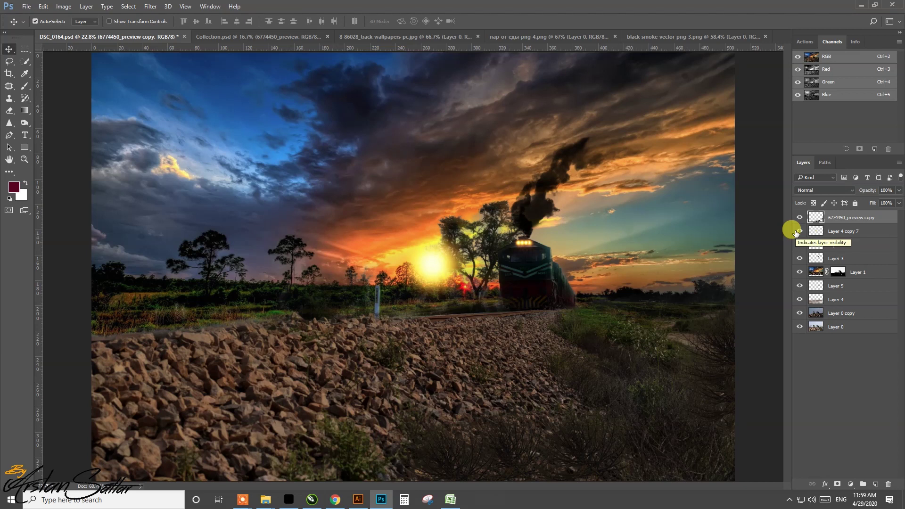
{"action": "key", "text": "z"}
{"action": "mouse_move", "coordinate": [553, 303]}
{"action": "left_mouse_down"}
{"action": "mouse_move", "coordinate": [602, 311]}
{"action": "mouse_move", "coordinate": [638, 299]}
{"action": "left_mouse_up"}
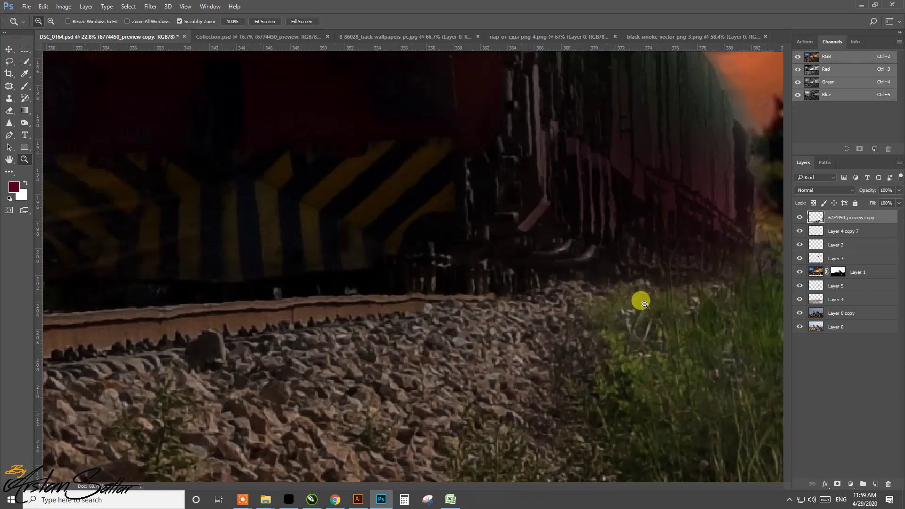
{"action": "key", "text": "v"}
{"action": "left_click_drag", "start_coordinate": [380, 325], "coordinate": [492, 364]}
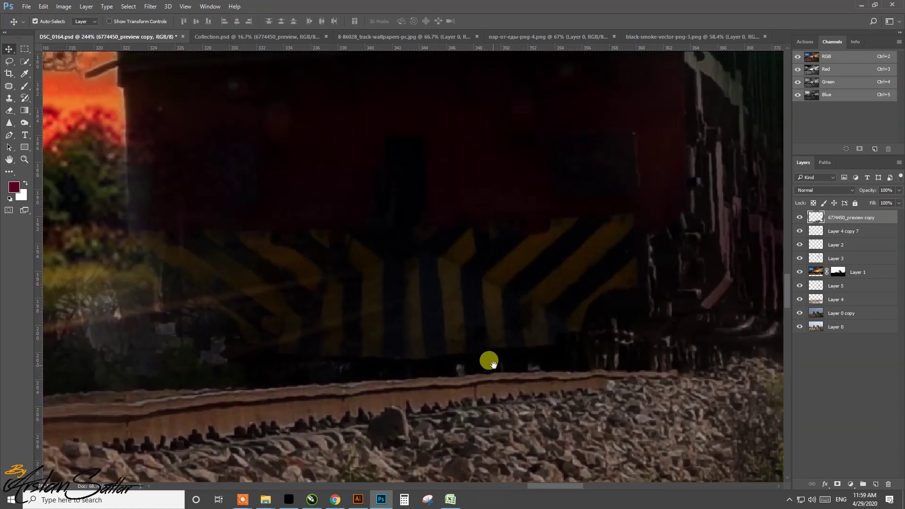
{"action": "left_click", "coordinate": [841, 300]}
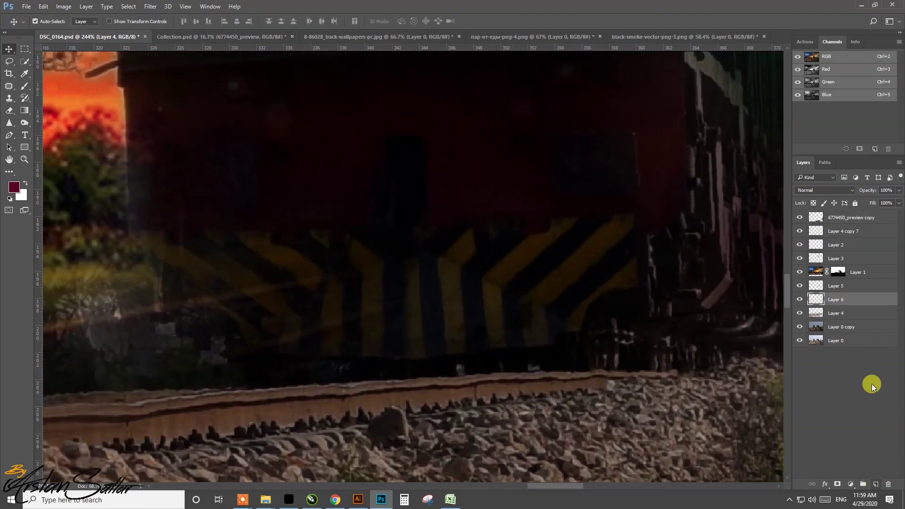
Set Layer 6 to Soft Light and the foreground colour to orange (C 0, M 40, Y 100, K 0).
{"action": "left_click", "coordinate": [828, 192]}
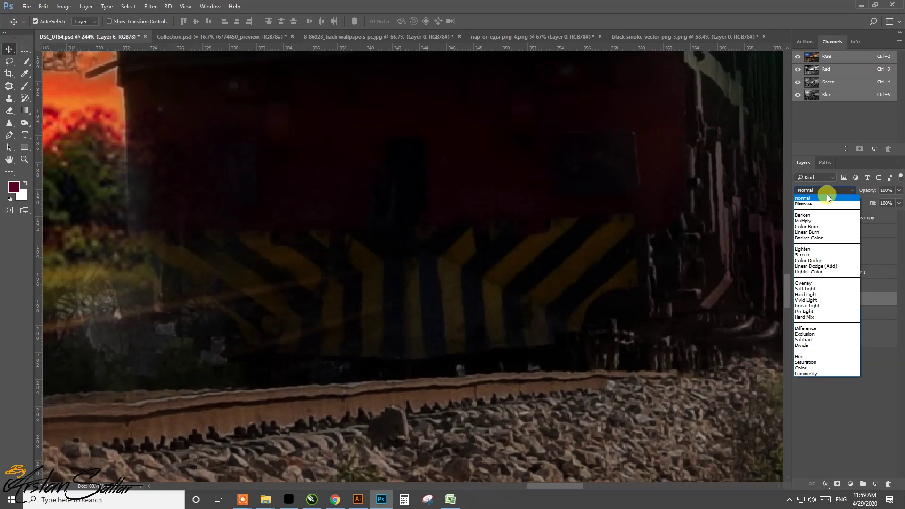
{"action": "left_click", "coordinate": [816, 289]}
{"action": "left_click", "coordinate": [11, 187]}
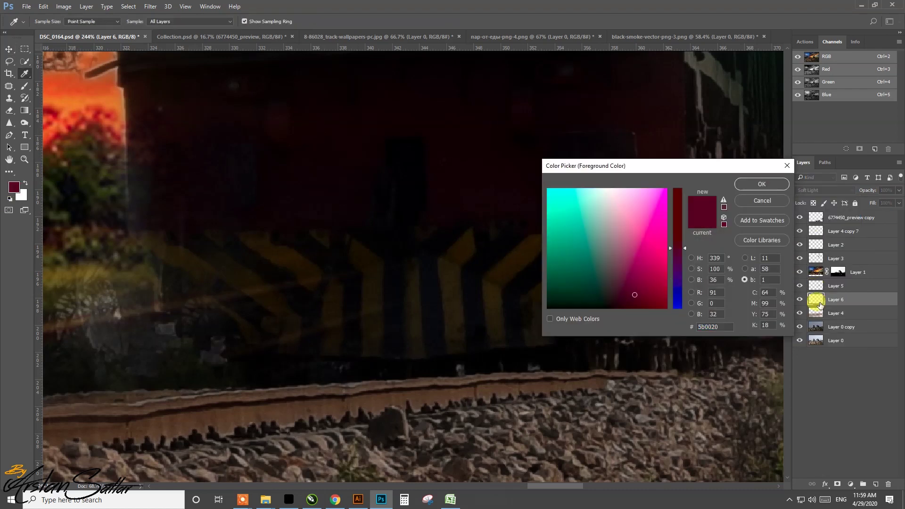
{"action": "type", "text": "0"}
{"action": "key", "text": "Tab"}
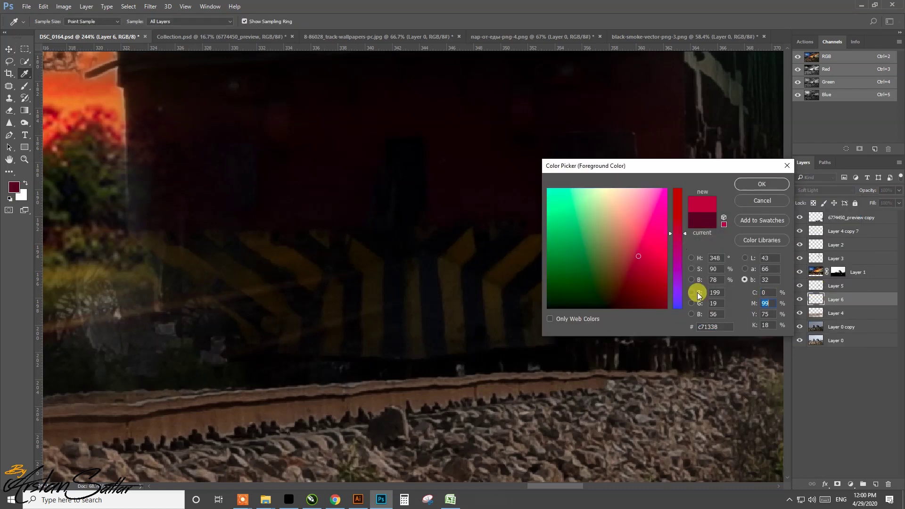
{"action": "type", "text": "40"}
{"action": "key", "text": "Tab"}
{"action": "type", "text": "100"}
{"action": "key", "text": "Tab"}
{"action": "type", "text": "0"}
{"action": "key", "text": "Return"}
Paint orange warmth onto the right diagonal stripe with a halved-size brush.
{"action": "key", "text": "v"}
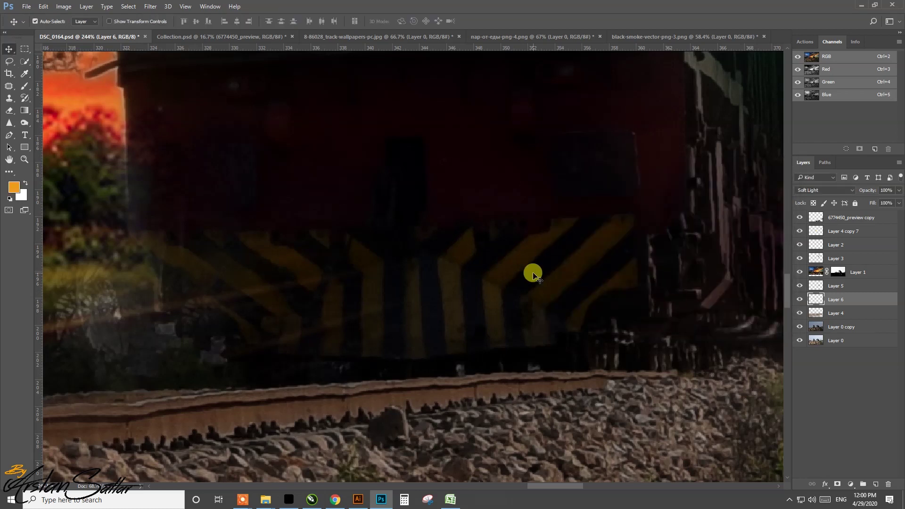
{"action": "key", "text": "b"}
{"action": "key", "text": "bracketleft"}
{"action": "key", "text": "bracketleft"}
{"action": "key", "text": "bracketleft"}
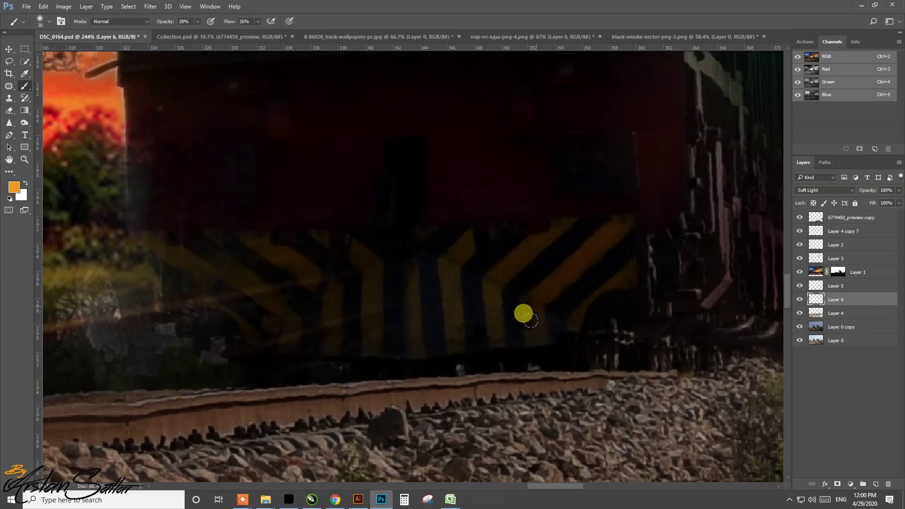
{"action": "mouse_move", "coordinate": [525, 328]}
{"action": "left_mouse_down"}
{"action": "mouse_move", "coordinate": [625, 269]}
{"action": "mouse_move", "coordinate": [564, 309]}
{"action": "mouse_move", "coordinate": [567, 333]}
{"action": "left_mouse_up"}
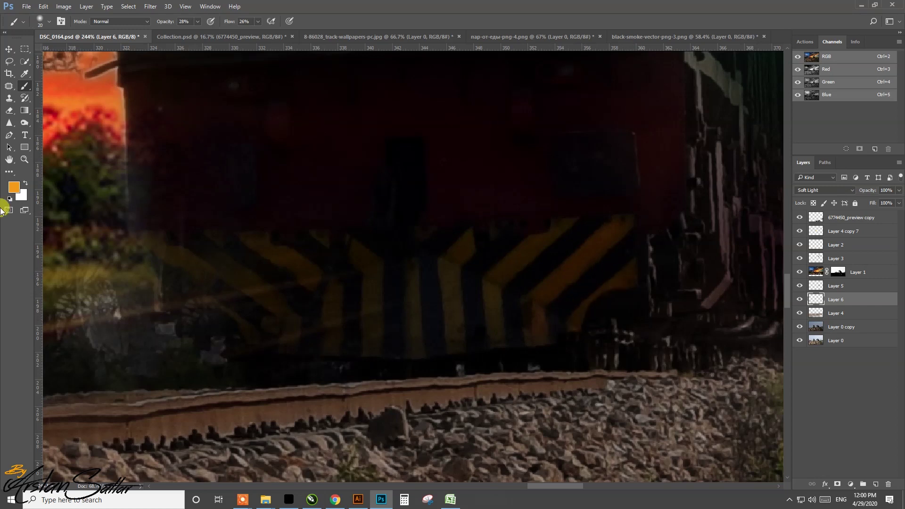
Change the foreground colour to yellow (M 20) and target Layer 1's mask.
{"action": "left_click", "coordinate": [19, 189]}
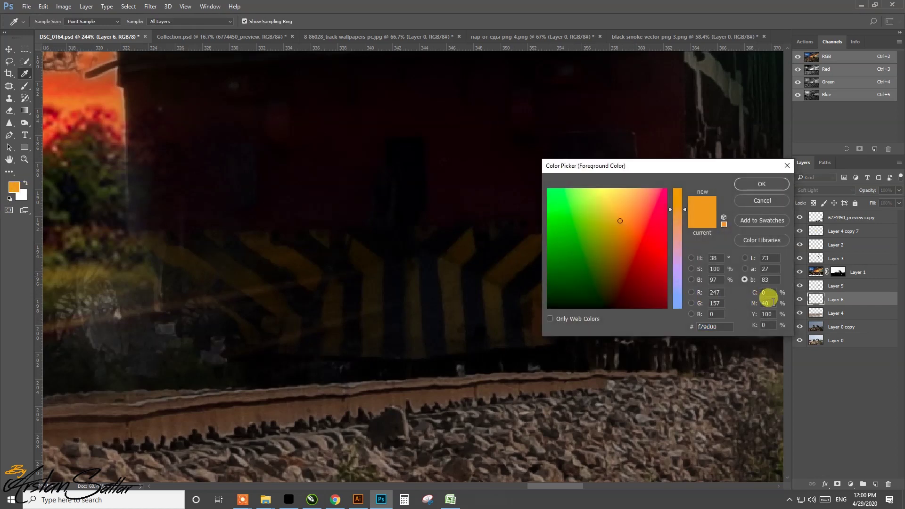
{"action": "type", "text": "208"}
{"action": "key", "text": "Return"}
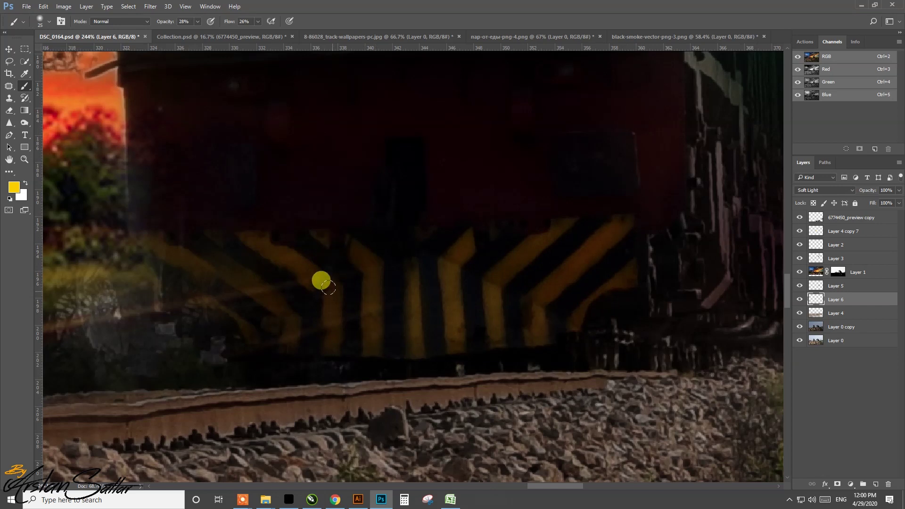
{"action": "left_click_drag", "start_coordinate": [283, 359], "coordinate": [649, 373]}
{"action": "left_click", "coordinate": [838, 272]}
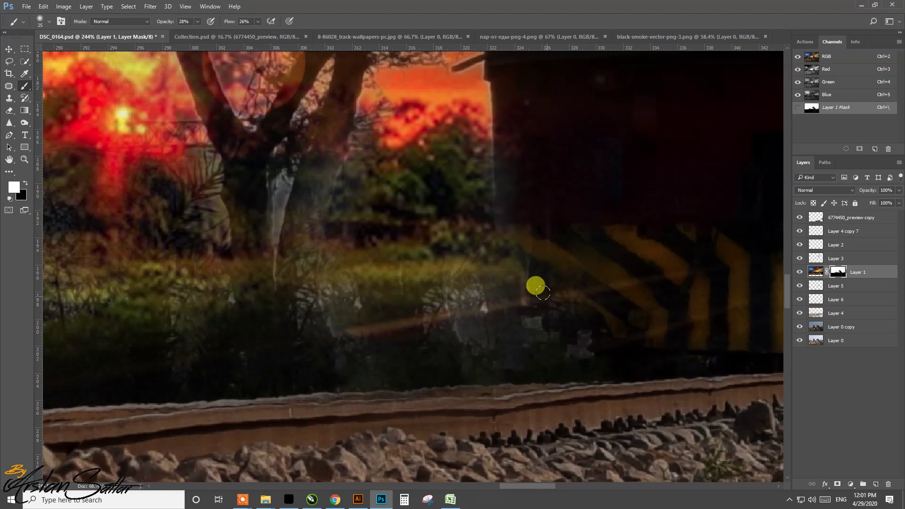
Target Layer 1's image, reset colours to default black and white, and fit the image on screen.
{"action": "key", "text": "ctrl+2"}
{"action": "key", "text": "x"}
{"action": "left_click", "coordinate": [8, 198]}
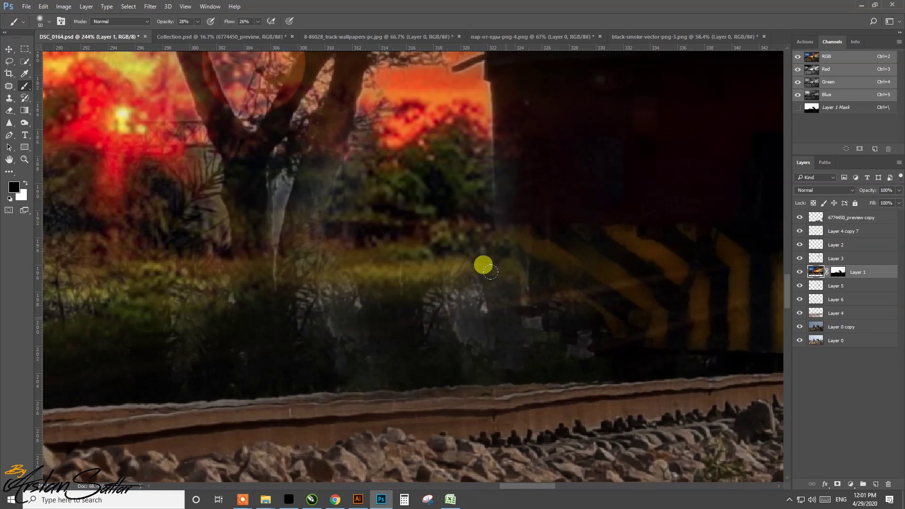
{"action": "key", "text": "ctrl+0"}
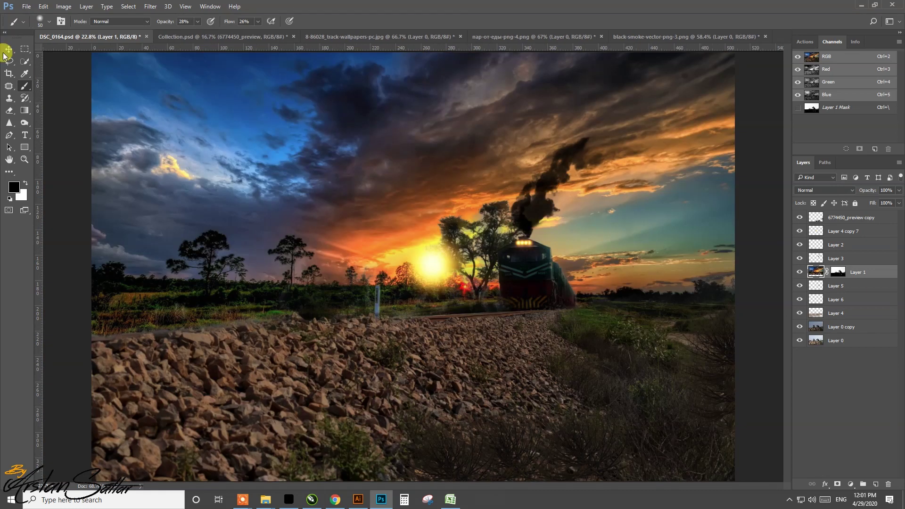
{"action": "left_click", "coordinate": [6, 50]}
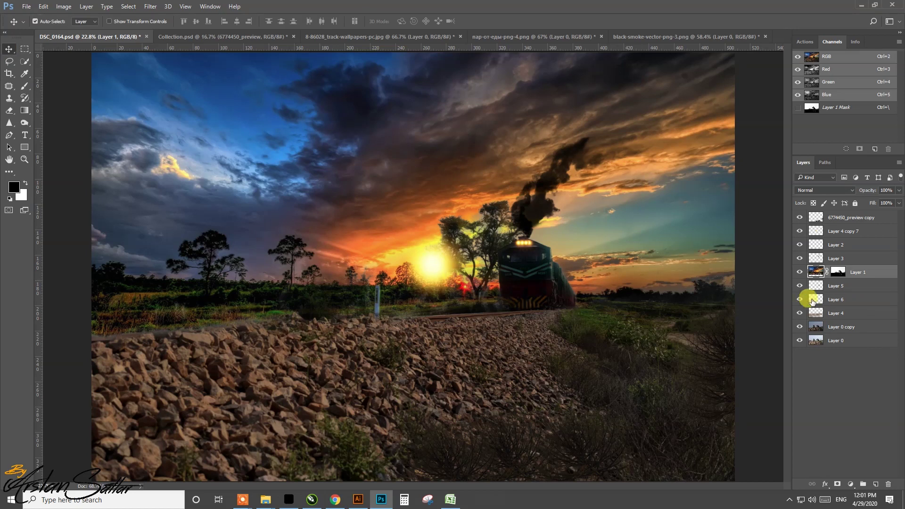
Duplicate Layer 6 twice, merge the three stripe layers into one, and lower its opacity.
{"action": "left_click", "coordinate": [828, 301]}
{"action": "key", "text": "ctrl+j"}
{"action": "key", "text": "ctrl+j"}
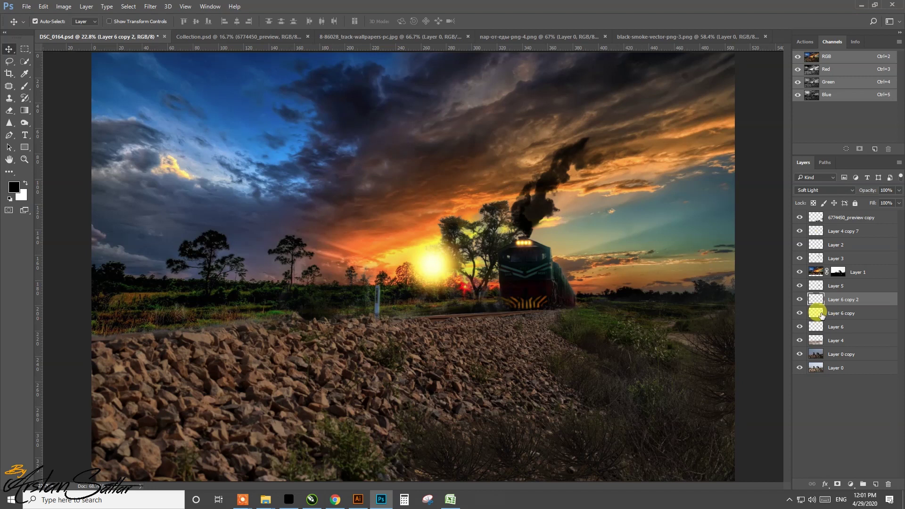
{"action": "left_click", "coordinate": [834, 327], "text": "shift"}
{"action": "key", "text": "ctrl+e"}
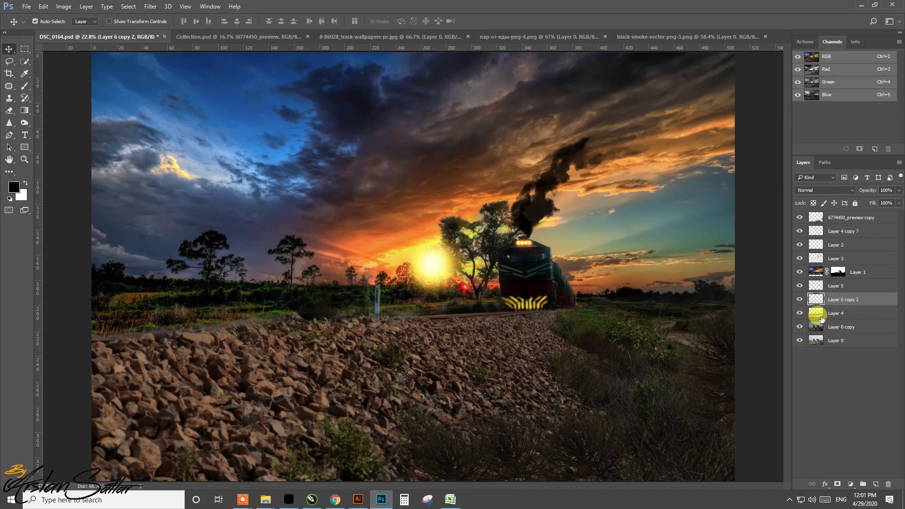
{"action": "left_click", "coordinate": [800, 300]}
{"action": "left_click", "coordinate": [800, 300]}
{"action": "key", "text": "8"}
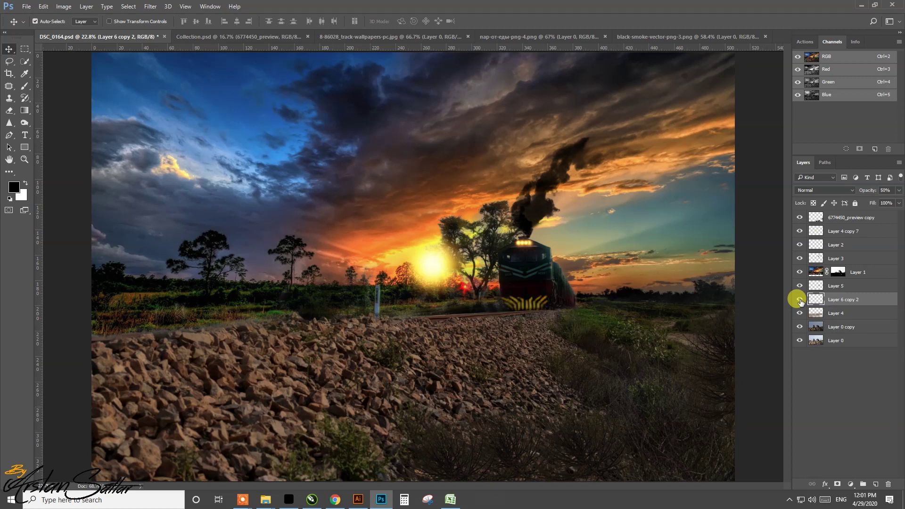
Zoom into the front stripes, add a new Soft Light layer, and hide Layer 6 copy 2.
{"action": "key", "text": "z"}
{"action": "left_click_drag", "start_coordinate": [541, 297], "coordinate": [620, 313]}
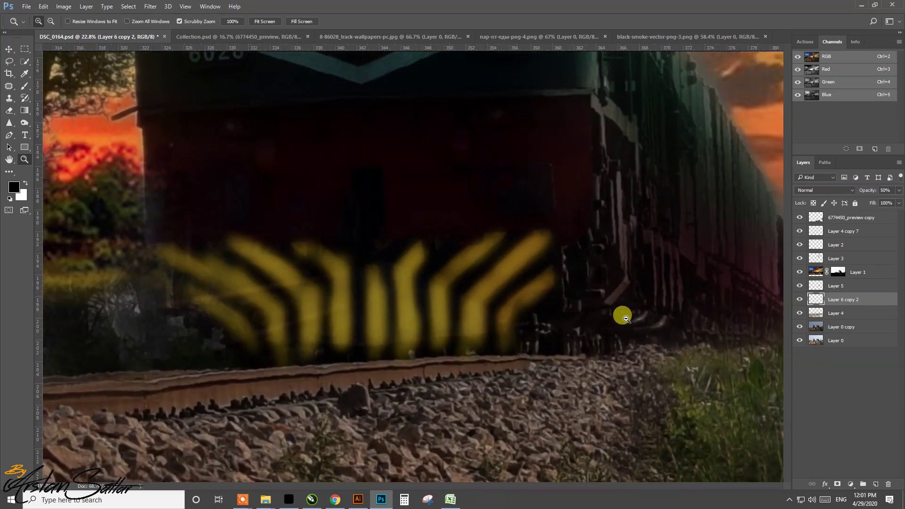
{"action": "left_click_drag", "start_coordinate": [503, 313], "coordinate": [559, 376]}
{"action": "key", "text": "v"}
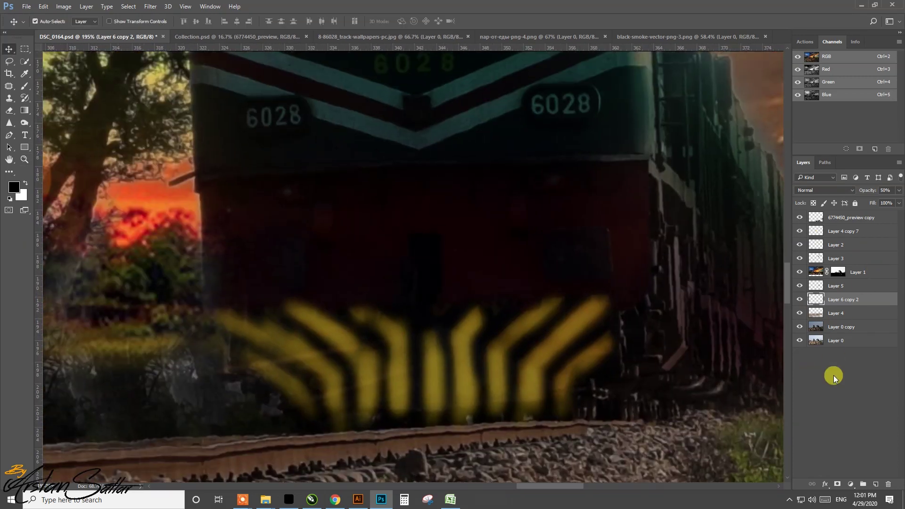
{"action": "left_click", "coordinate": [875, 484]}
{"action": "left_click", "coordinate": [808, 190]}
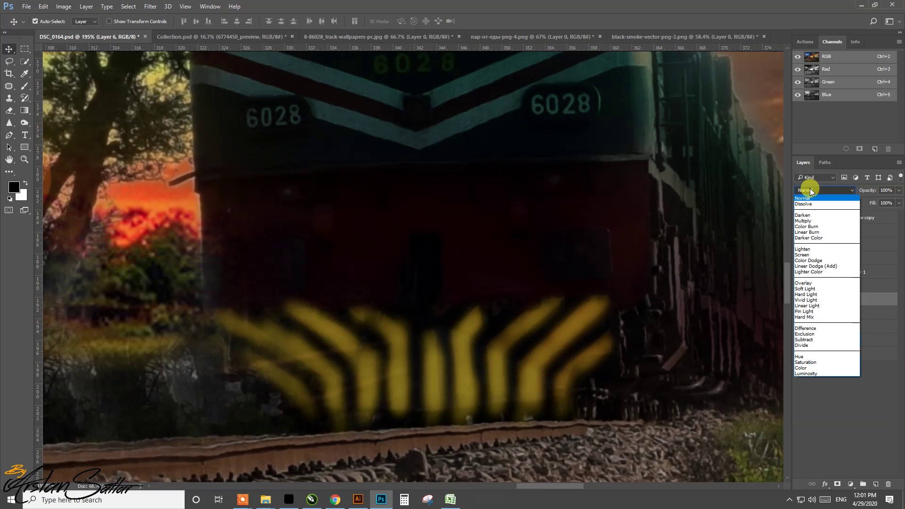
{"action": "left_click", "coordinate": [805, 289]}
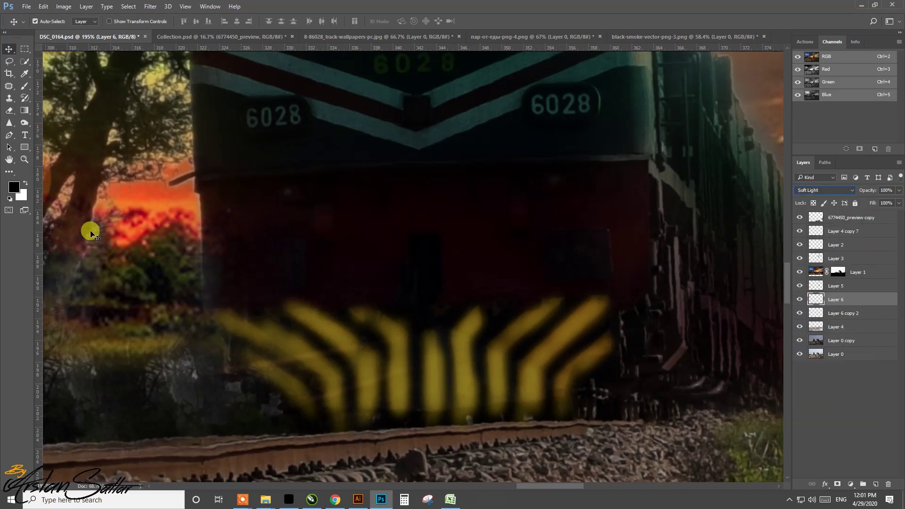
{"action": "left_click", "coordinate": [798, 312]}
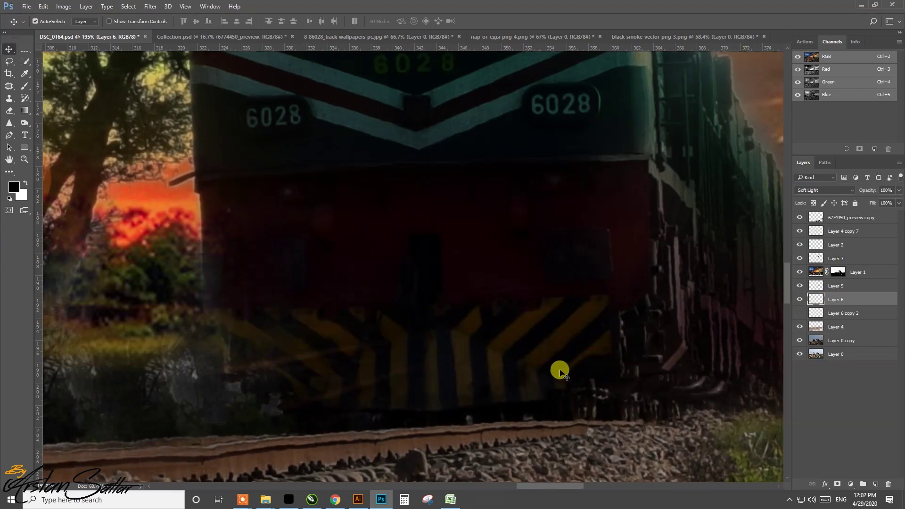
{"action": "key", "text": "b"}
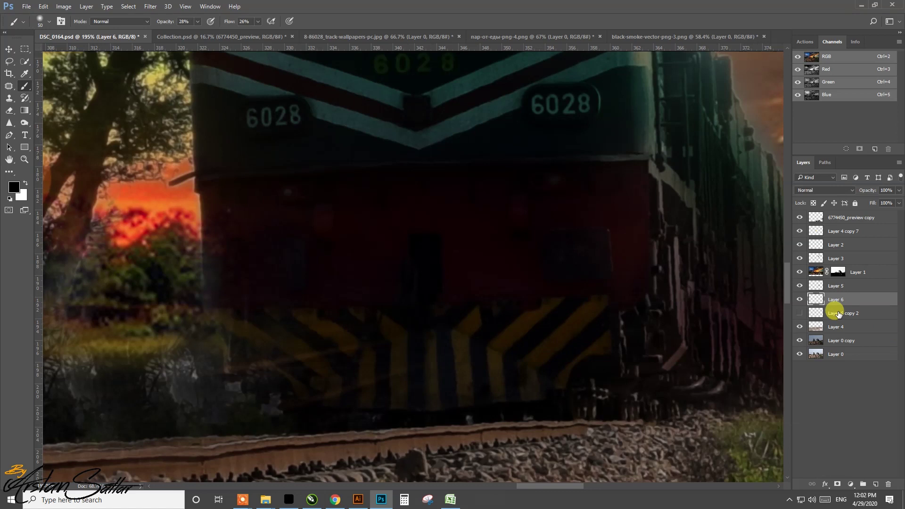
Resize the brush down from 50 px, dismiss the invalid size warning, then enlarge it slightly.
{"action": "right_click", "coordinate": [606, 340]}
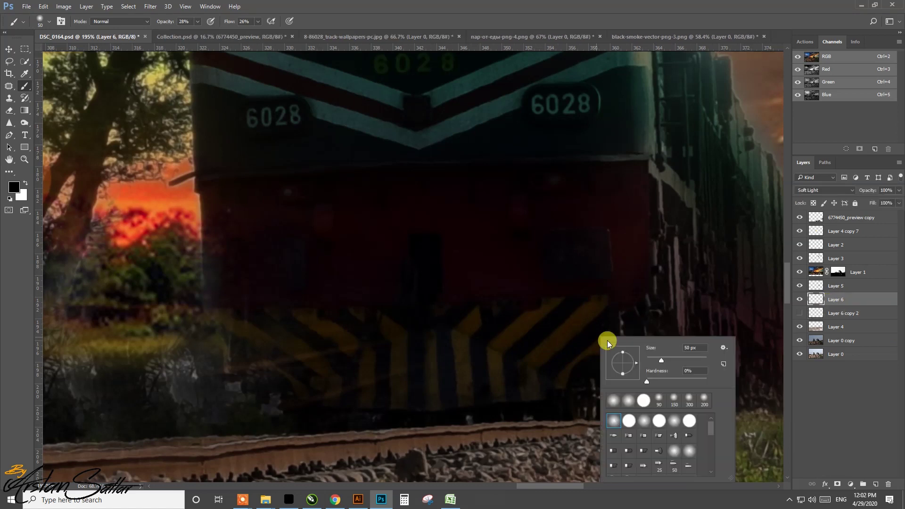
{"action": "left_click_drag", "start_coordinate": [658, 358], "coordinate": [657, 359]}
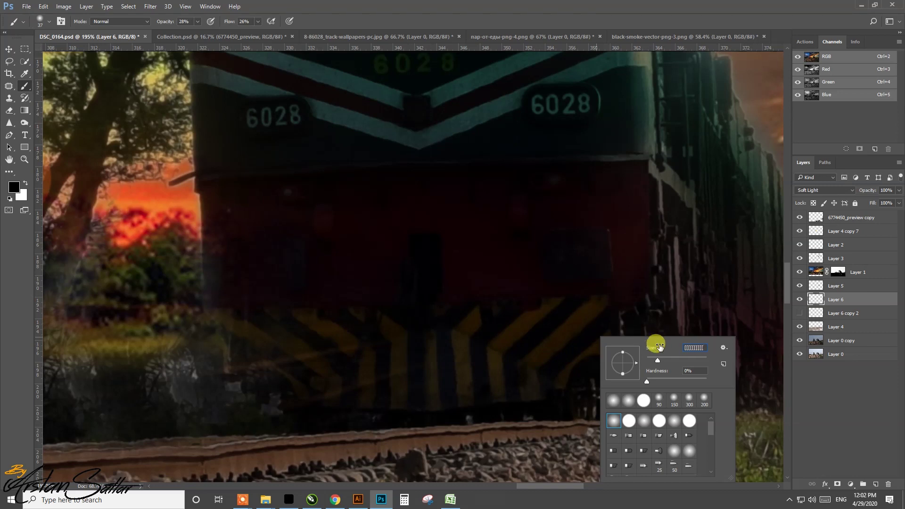
{"action": "left_click_drag", "start_coordinate": [660, 347], "coordinate": [656, 329]}
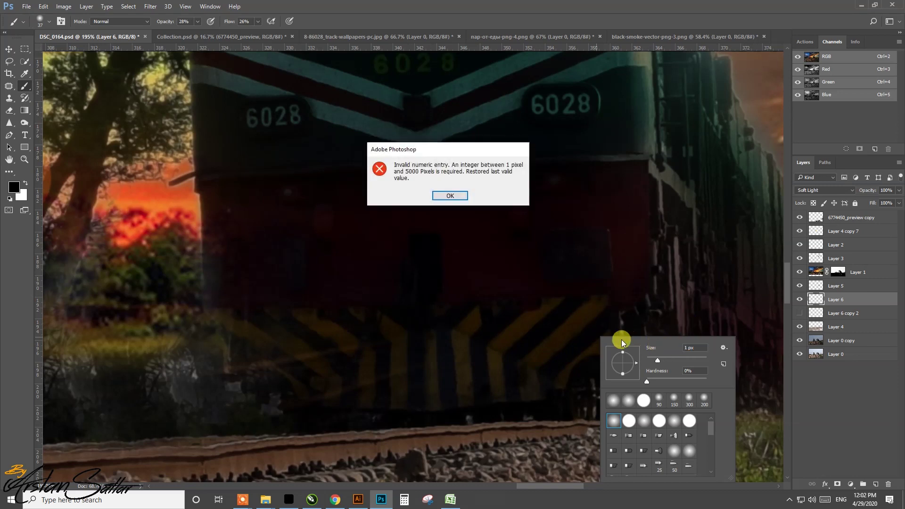
{"action": "left_click", "coordinate": [467, 196]}
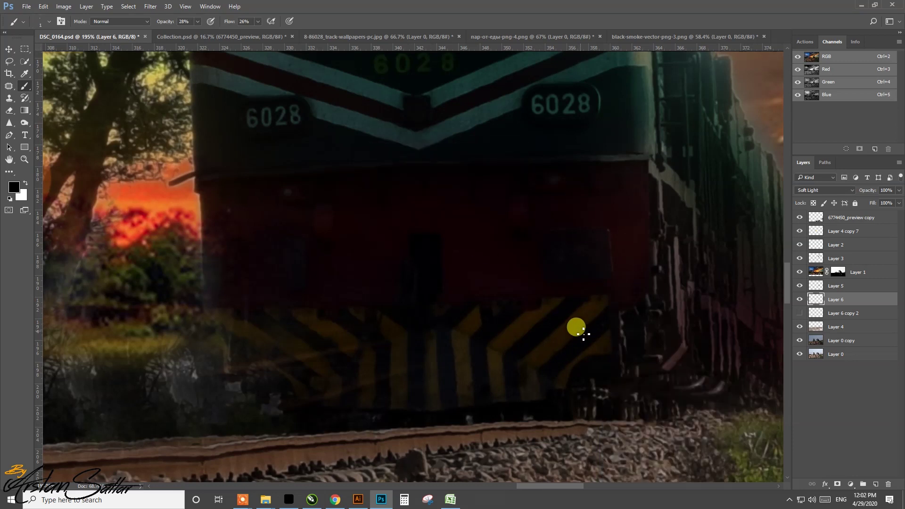
{"action": "key", "text": "v"}
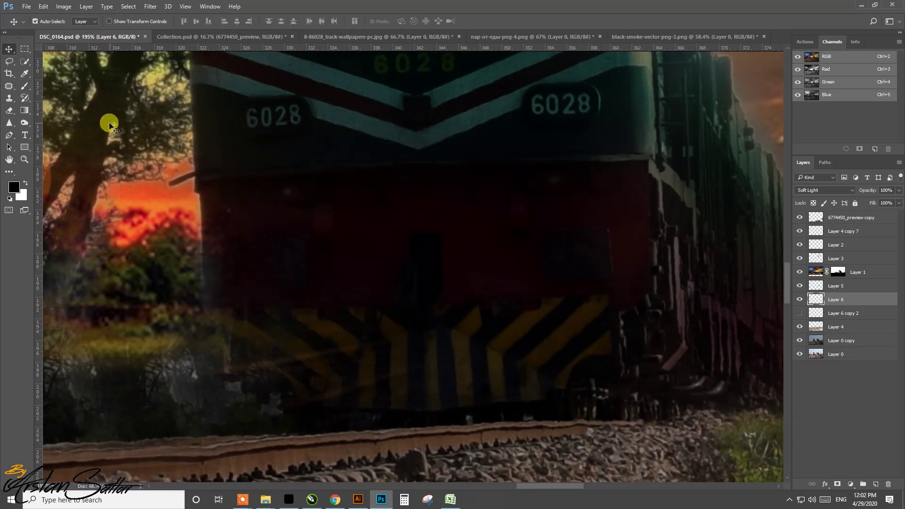
{"action": "left_click", "coordinate": [25, 87]}
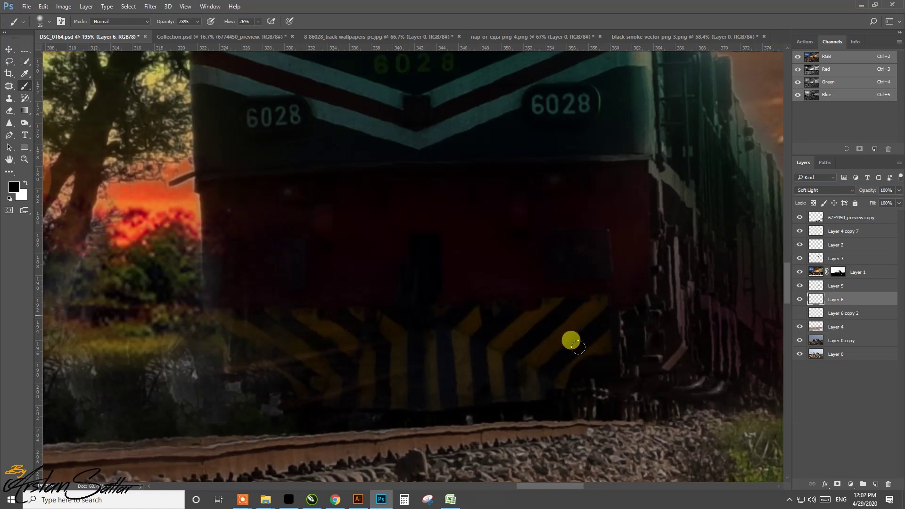
{"action": "key", "text": "bracketright"}
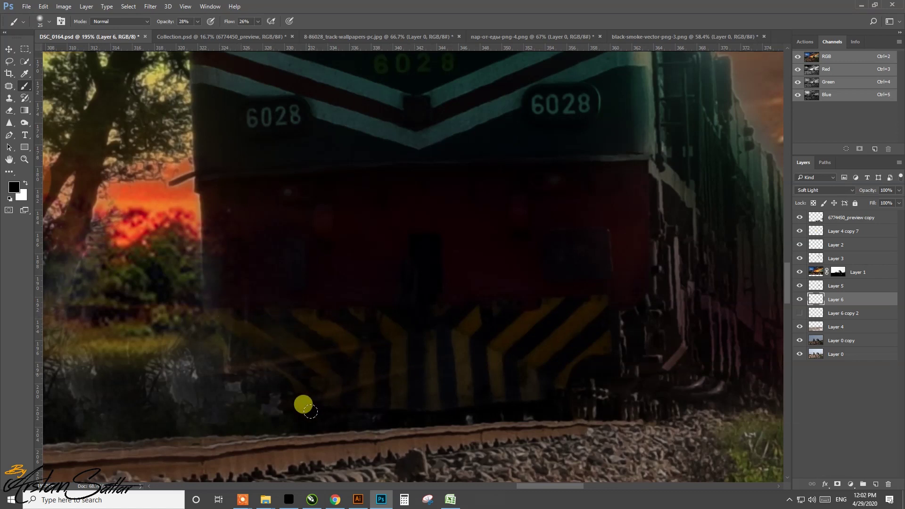
Show Layer 6 copy 2's stripe glow again and fit the whole image on screen.
{"action": "key", "text": "v"}
{"action": "left_click", "coordinate": [800, 314]}
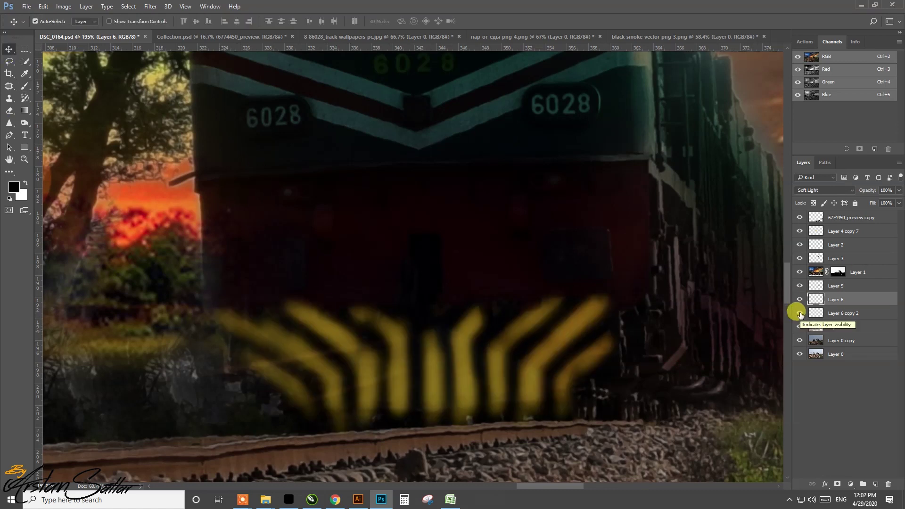
{"action": "key", "text": "ctrl+0"}
Add a new layer, Layer 7, with Soft Light blend mode.
{"action": "scroll", "coordinate": [535, 285], "scroll_direction": "up", "scroll_amount": 3}
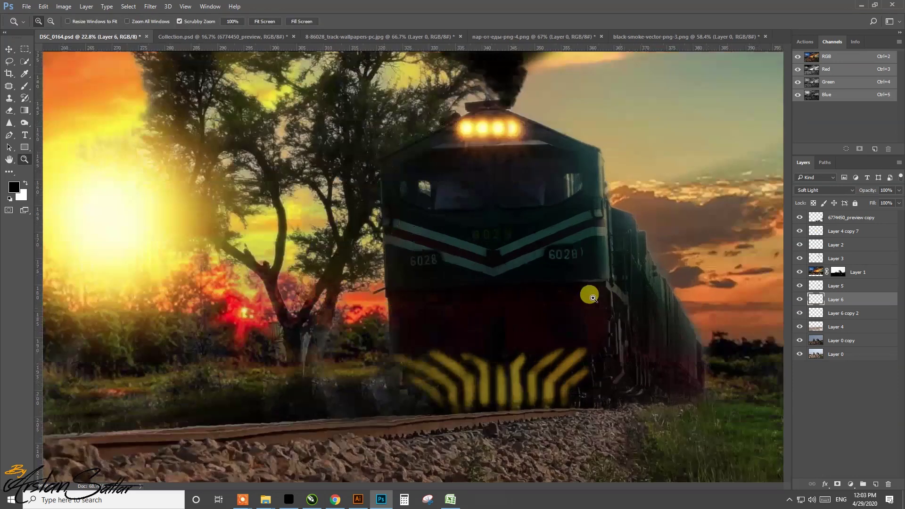
{"action": "scroll", "coordinate": [586, 293], "scroll_direction": "up", "scroll_amount": 3}
{"action": "left_click", "coordinate": [875, 484]}
{"action": "left_click", "coordinate": [812, 190]}
{"action": "left_click", "coordinate": [805, 288]}
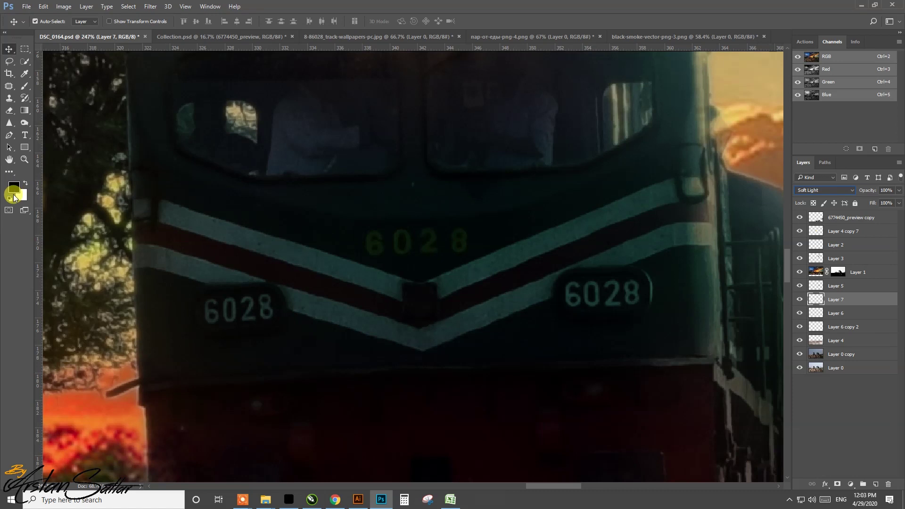
Open and cancel the background colour picker without changes, then return to the Brush.
{"action": "left_click", "coordinate": [21, 197]}
{"action": "left_click", "coordinate": [761, 201]}
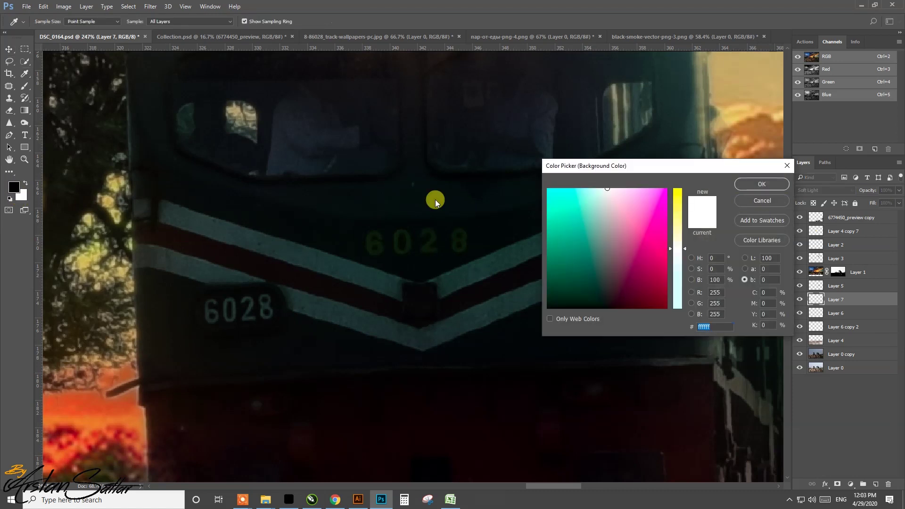
{"action": "left_click", "coordinate": [19, 195]}
{"action": "left_click", "coordinate": [766, 191]}
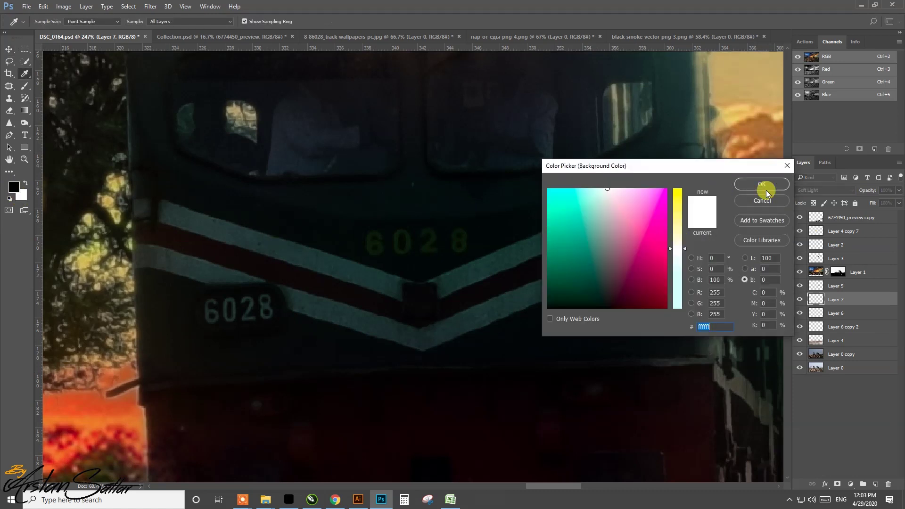
{"action": "left_click", "coordinate": [761, 202]}
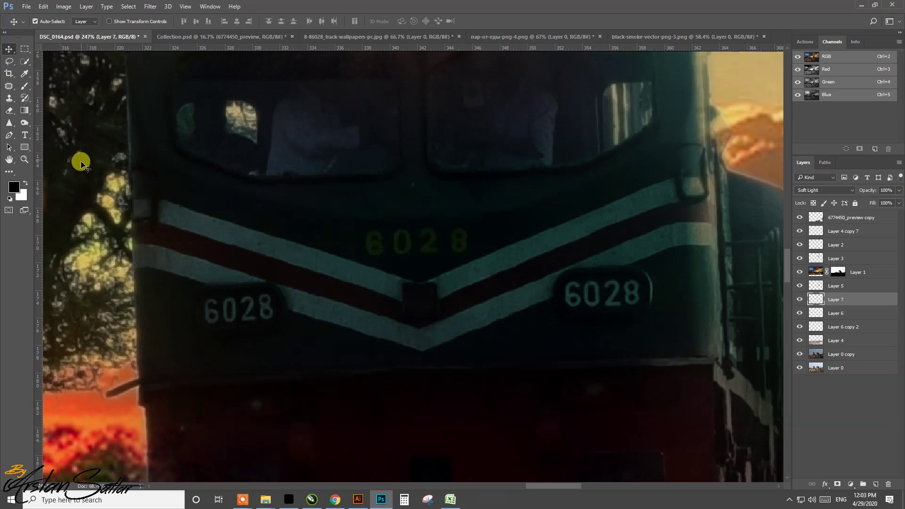
{"action": "key", "text": "b"}
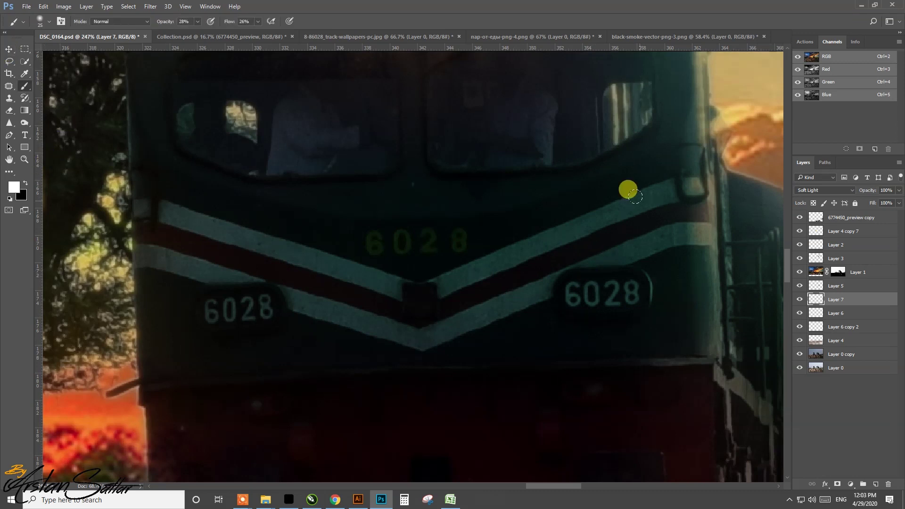
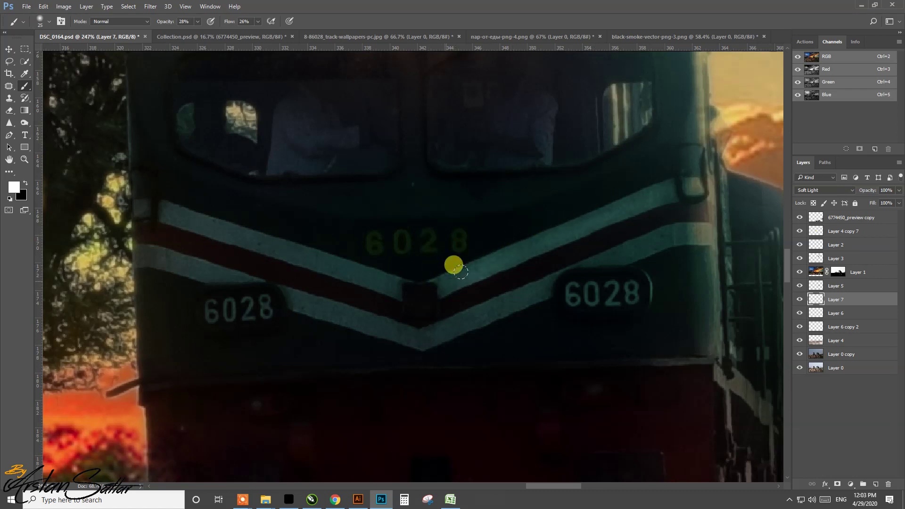
Set brush opacity to 41% and paint white over the locomotive's V stripes on Layer 7.
{"action": "left_click", "coordinate": [257, 21]}
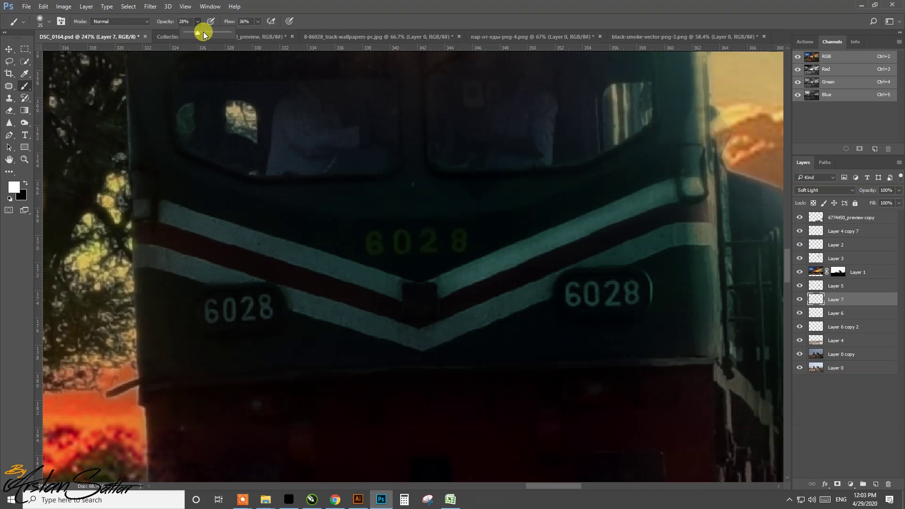
{"action": "left_click", "coordinate": [203, 32]}
{"action": "left_click_drag", "start_coordinate": [366, 319], "coordinate": [320, 260]}
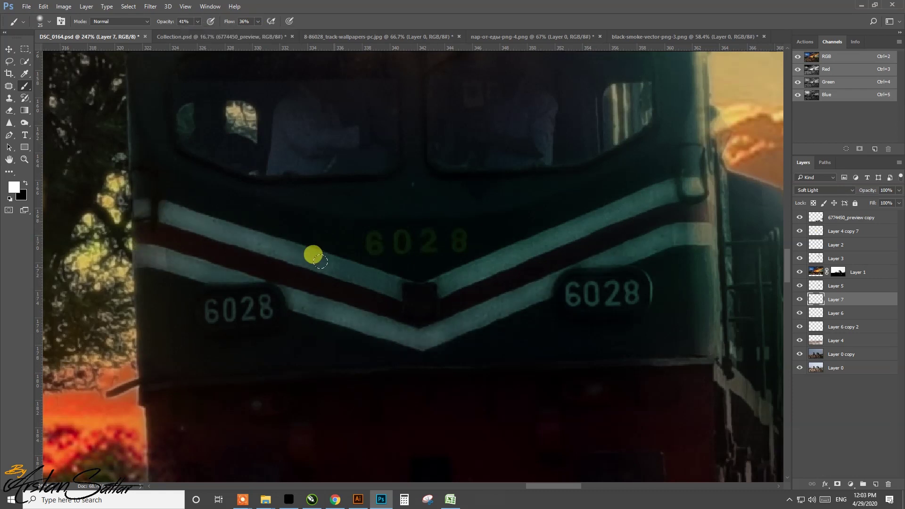
{"action": "mouse_move", "coordinate": [320, 261]}
{"action": "left_mouse_down"}
{"action": "mouse_move", "coordinate": [555, 232]}
{"action": "mouse_move", "coordinate": [358, 316]}
{"action": "left_mouse_up"}
Add Layer 8 and paint dark red sampled from the stripe along the left red stripe.
{"action": "left_click", "coordinate": [875, 484]}
{"action": "left_click", "coordinate": [825, 190]}
{"action": "left_click", "coordinate": [811, 257]}
{"action": "left_click", "coordinate": [14, 187]}
{"action": "left_click", "coordinate": [357, 296]}
{"action": "key", "text": "Return"}
{"action": "left_click_drag", "start_coordinate": [678, 206], "coordinate": [413, 288]}
Repaint the right and left red stripes down to the V with the sampled red.
{"action": "left_click", "coordinate": [14, 187]}
{"action": "key", "text": "Return"}
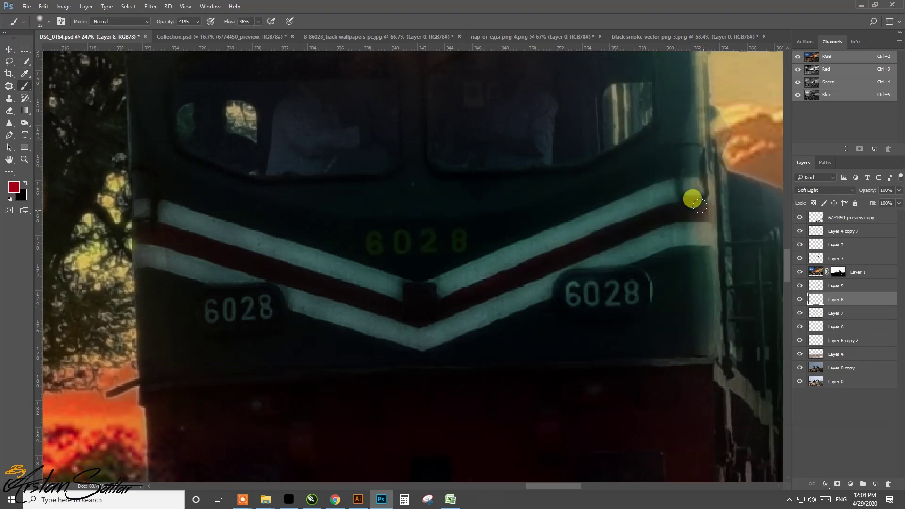
{"action": "left_click_drag", "start_coordinate": [692, 198], "coordinate": [415, 288]}
{"action": "mouse_move", "coordinate": [131, 218]}
{"action": "left_mouse_down"}
{"action": "mouse_move", "coordinate": [412, 288]}
{"action": "mouse_move", "coordinate": [422, 326]}
{"action": "left_mouse_up"}
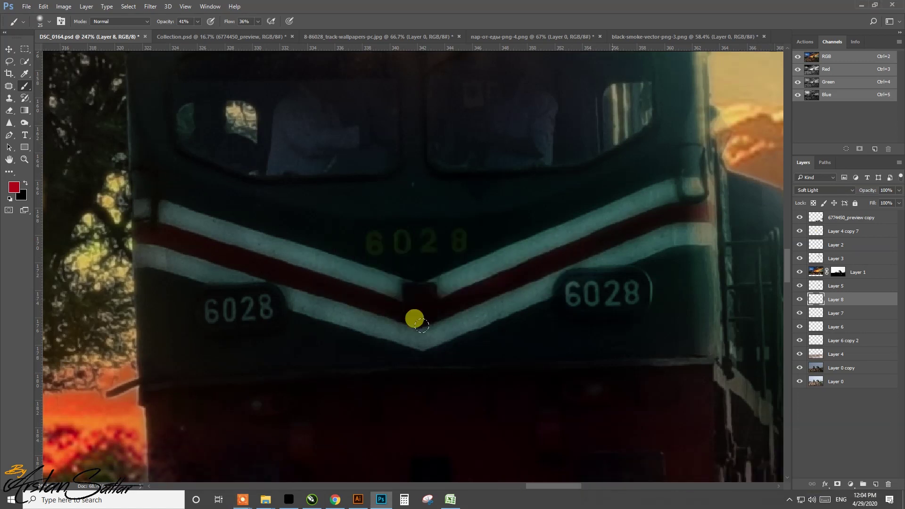
{"action": "scroll", "coordinate": [529, 367], "scroll_direction": "down", "scroll_amount": 4}
{"action": "left_click", "coordinate": [14, 187]}
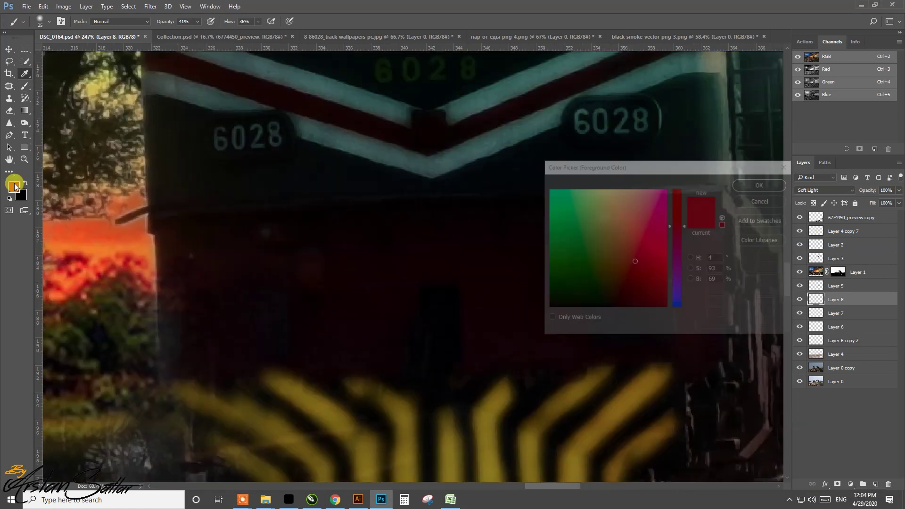
{"action": "key", "text": "Return"}
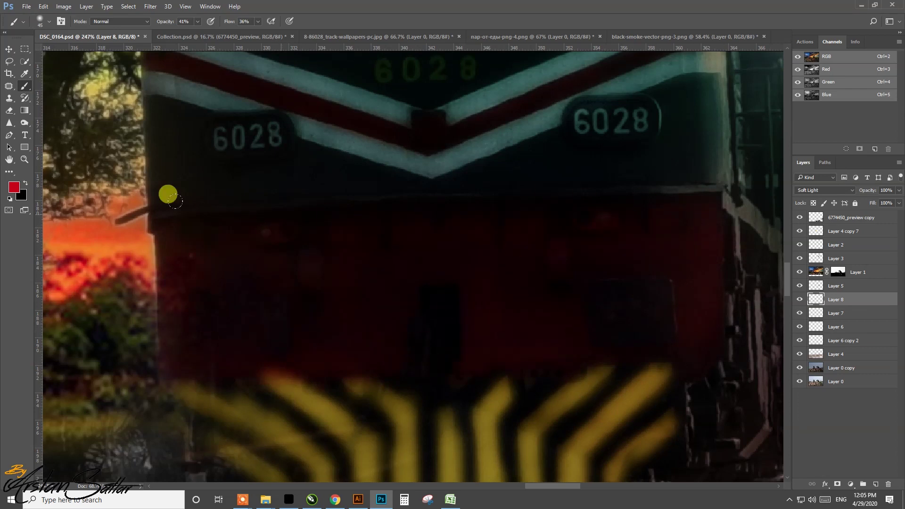
Zoom into the windshield and paint white on Layer 7 over the left window figure.
{"action": "key", "text": "ctrl+0"}
{"action": "key", "text": "z"}
{"action": "left_click_drag", "start_coordinate": [471, 309], "coordinate": [534, 311]}
{"action": "left_click", "coordinate": [844, 313]}
{"action": "left_click", "coordinate": [9, 198]}
{"action": "left_click", "coordinate": [26, 183]}
{"action": "key", "text": "b"}
{"action": "mouse_move", "coordinate": [359, 349]}
{"action": "left_mouse_down"}
{"action": "mouse_move", "coordinate": [307, 342]}
{"action": "mouse_move", "coordinate": [301, 354]}
{"action": "left_mouse_up"}
Lighten the right window figure and sample a green from the locomotive body.
{"action": "left_click_drag", "start_coordinate": [566, 330], "coordinate": [513, 348]}
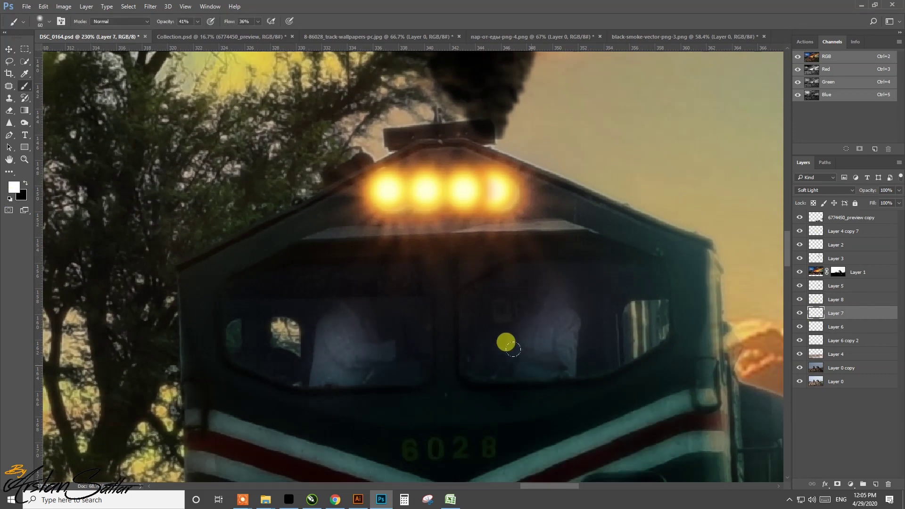
{"action": "scroll", "coordinate": [506, 343], "scroll_direction": "down", "scroll_amount": 3}
{"action": "left_click", "coordinate": [14, 187]}
{"action": "left_click", "coordinate": [586, 237]}
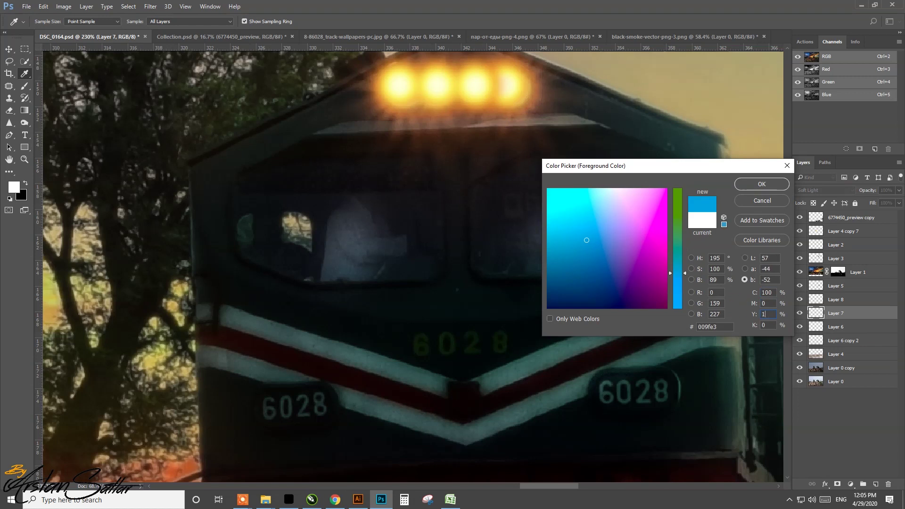
{"action": "left_click", "coordinate": [762, 184]}
{"action": "key", "text": "b"}
Add a Soft Light Layer 9 for the green tint on the locomotive body.
{"action": "left_click", "coordinate": [875, 485]}
{"action": "left_click", "coordinate": [825, 190]}
{"action": "left_click", "coordinate": [826, 286]}
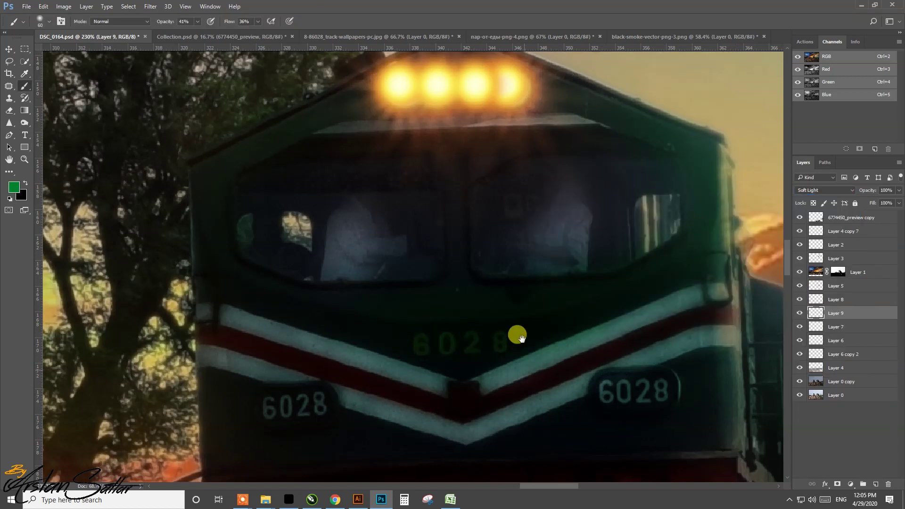
{"action": "scroll", "coordinate": [517, 333], "scroll_direction": "down", "scroll_amount": 5}
{"action": "scroll", "coordinate": [363, 271], "scroll_direction": "right", "scroll_amount": 6}
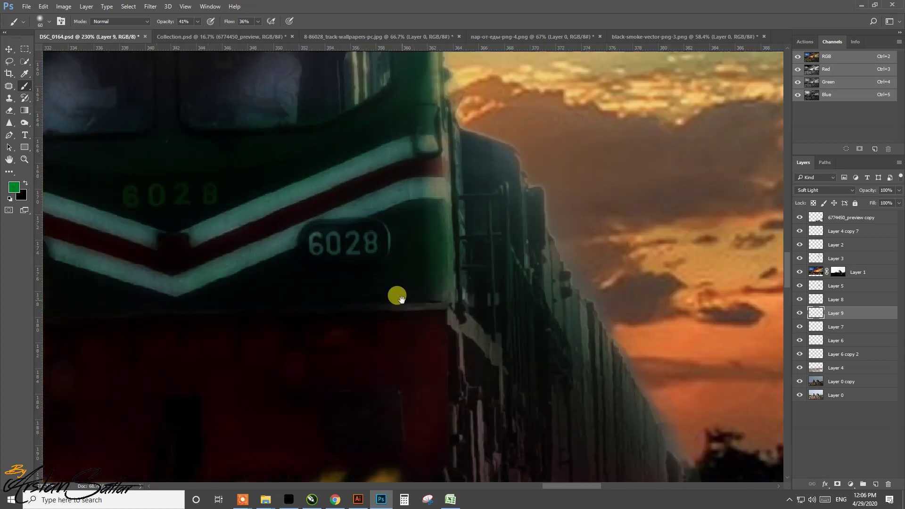
{"action": "scroll", "coordinate": [472, 240], "scroll_direction": "down", "scroll_amount": 4}
Add a Soft Light Layer 10 and pick a darker sampled shade for the lower front.
{"action": "left_click", "coordinate": [876, 484]}
{"action": "left_click", "coordinate": [825, 190]}
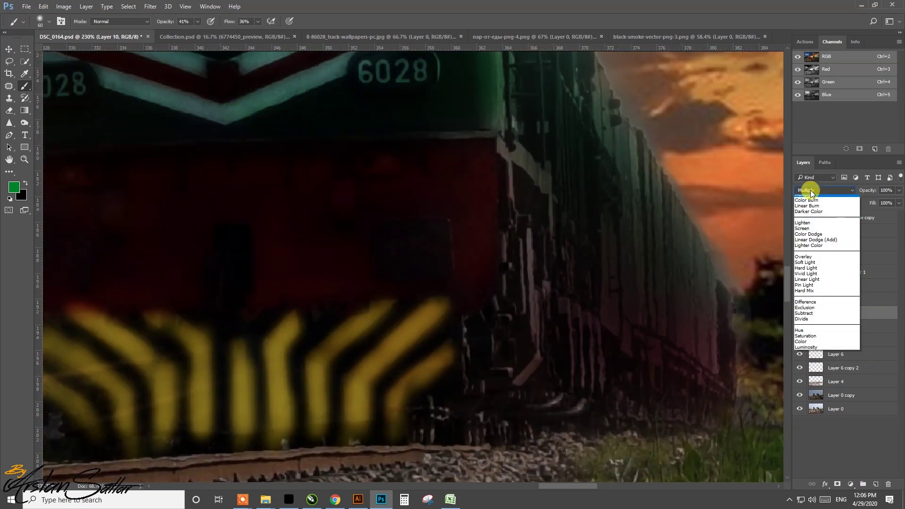
{"action": "left_click", "coordinate": [804, 288]}
{"action": "left_click", "coordinate": [13, 187]}
{"action": "left_click", "coordinate": [608, 291]}
{"action": "left_click_drag", "start_coordinate": [609, 291], "coordinate": [586, 299]}
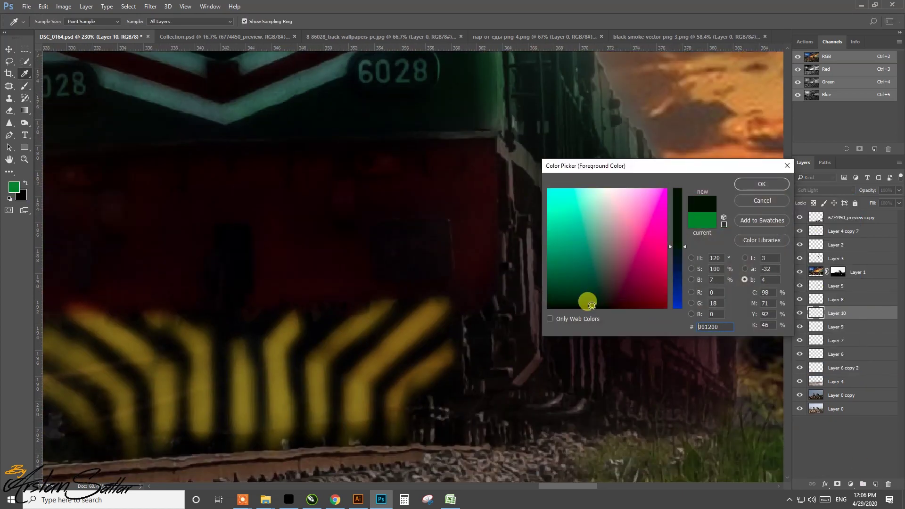
{"action": "left_click", "coordinate": [762, 184]}
{"action": "key", "text": "b"}
{"action": "scroll", "coordinate": [491, 358], "scroll_direction": "down", "scroll_amount": 4}
{"action": "scroll", "coordinate": [490, 395], "scroll_direction": "left", "scroll_amount": 5}
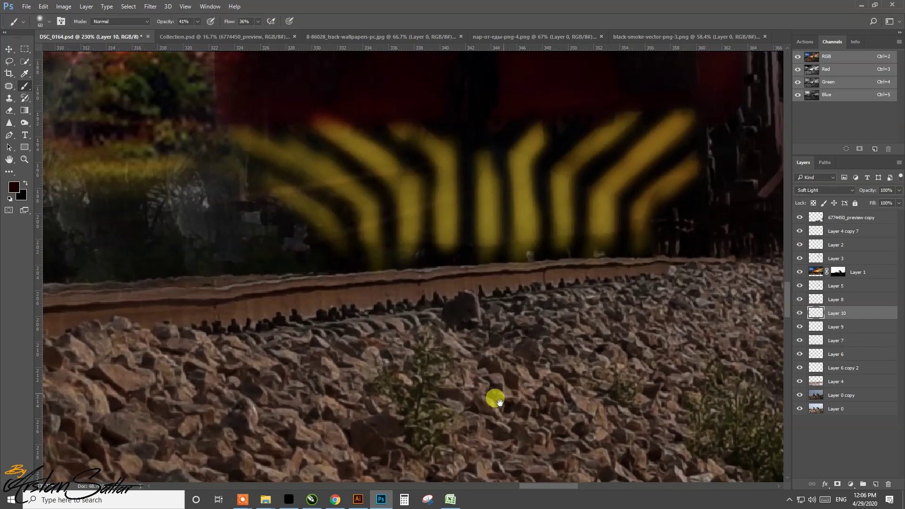
Add a Soft Light Layer 11 and sample a brown from the track.
{"action": "left_click", "coordinate": [875, 484]}
{"action": "left_click", "coordinate": [825, 190]}
{"action": "left_click", "coordinate": [805, 289]}
{"action": "left_click", "coordinate": [25, 73]}
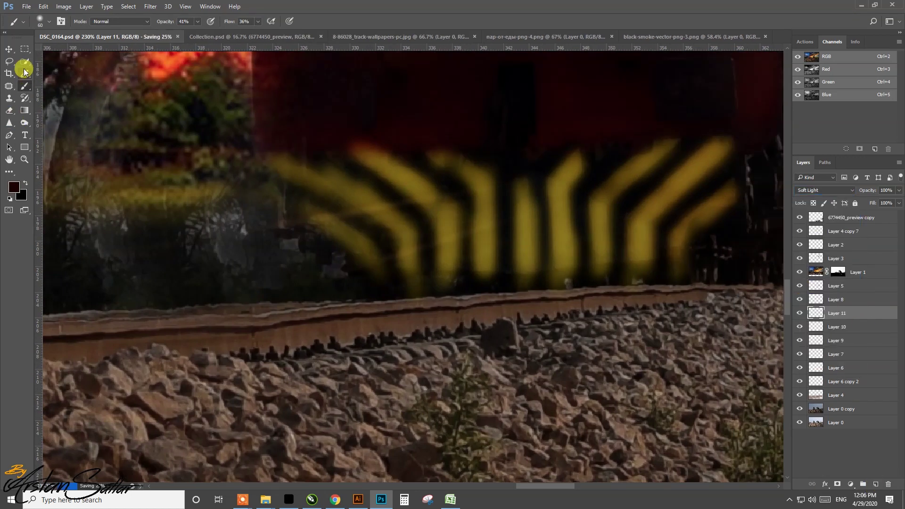
{"action": "left_click", "coordinate": [224, 285]}
Lighten the brown paint colour and paint it along the rail beside the stones.
{"action": "left_click", "coordinate": [14, 188]}
{"action": "left_click", "coordinate": [605, 278]}
{"action": "mouse_move", "coordinate": [605, 277]}
{"action": "left_mouse_down"}
{"action": "mouse_move", "coordinate": [610, 268]}
{"action": "mouse_move", "coordinate": [611, 280]}
{"action": "left_mouse_up"}
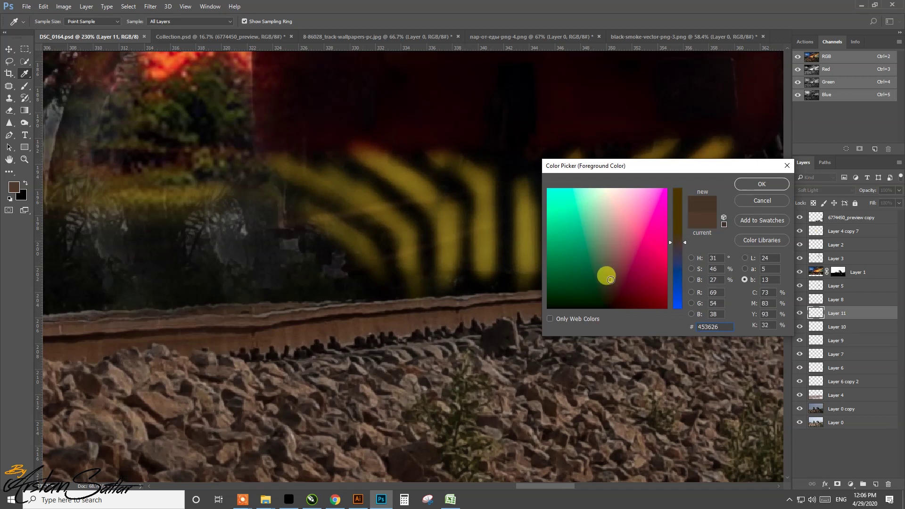
{"action": "left_click", "coordinate": [762, 185]}
{"action": "key", "text": "b"}
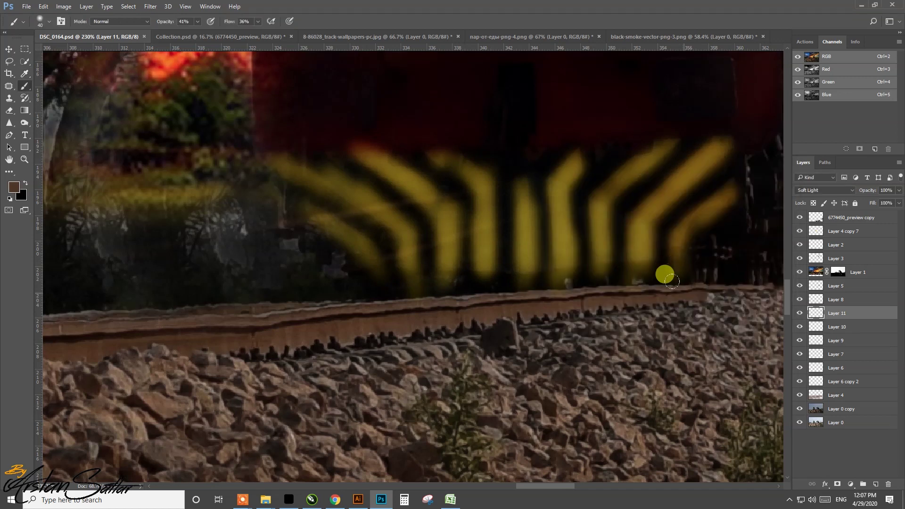
{"action": "left_click_drag", "start_coordinate": [236, 324], "coordinate": [529, 313]}
{"action": "left_click_drag", "start_coordinate": [238, 309], "coordinate": [532, 311]}
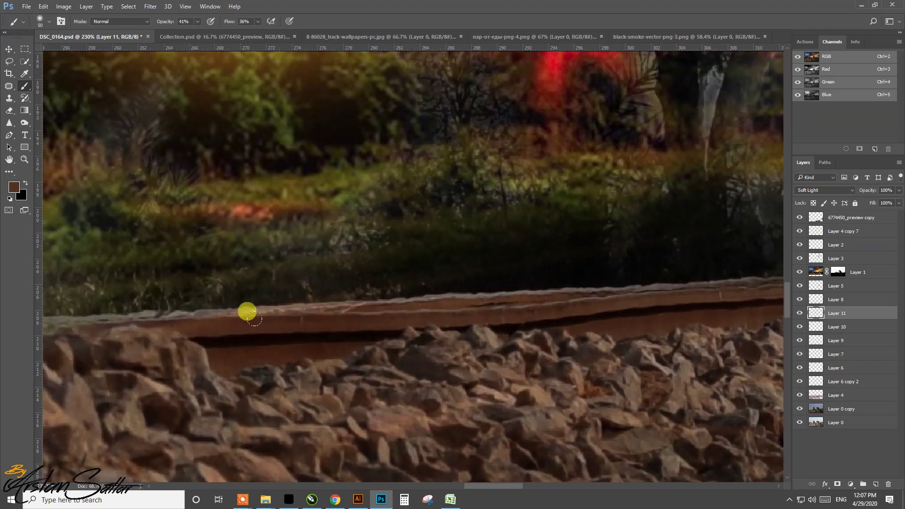
{"action": "key", "text": "ctrl+0"}
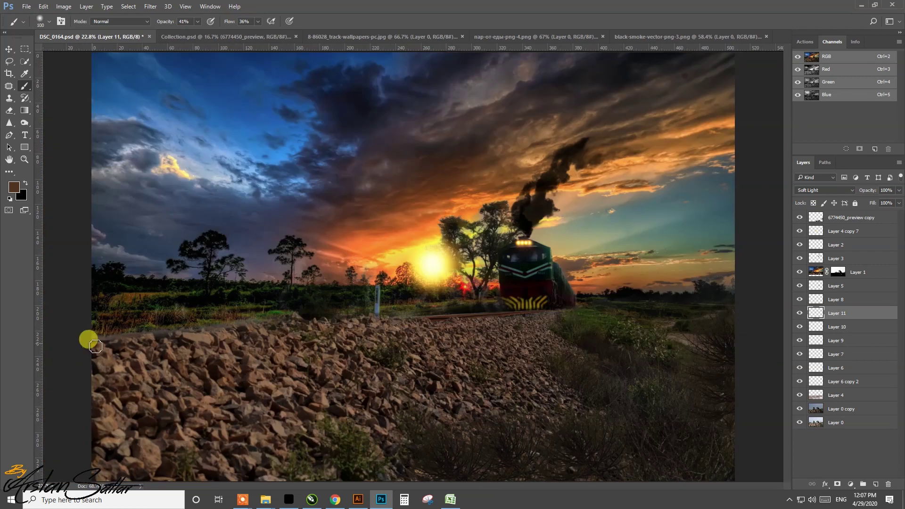
Select the base photo layer Layer 0 copy and open the Camera Raw Filter.
{"action": "left_click", "coordinate": [4, 47]}
{"action": "left_click", "coordinate": [842, 316]}
{"action": "left_click", "coordinate": [830, 410]}
{"action": "left_click", "coordinate": [150, 6]}
{"action": "left_click", "coordinate": [161, 63]}
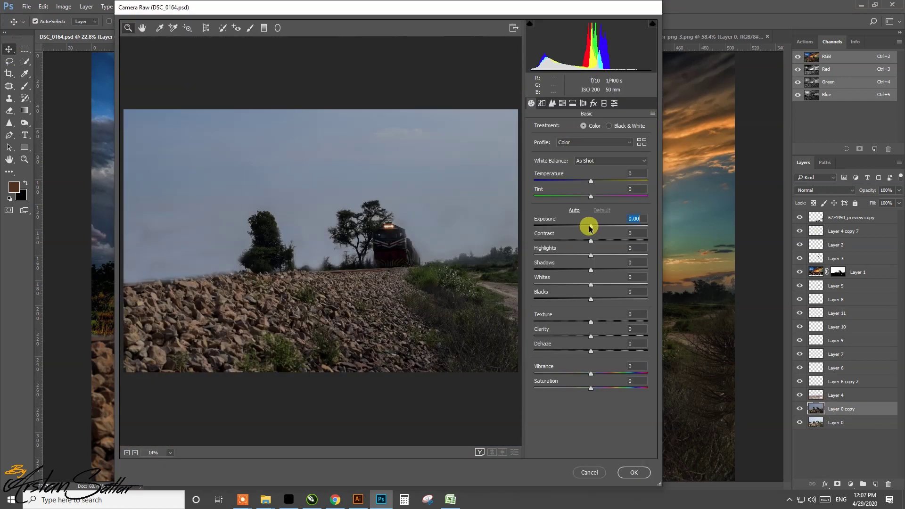
Set Exposure to -0.40, boost red and orange saturation, shift the red hue, and apply.
{"action": "left_click_drag", "start_coordinate": [590, 229], "coordinate": [585, 234]}
{"action": "left_click", "coordinate": [562, 103]}
{"action": "mouse_move", "coordinate": [591, 178]}
{"action": "left_mouse_down"}
{"action": "mouse_move", "coordinate": [608, 178]}
{"action": "mouse_move", "coordinate": [613, 164]}
{"action": "left_mouse_up"}
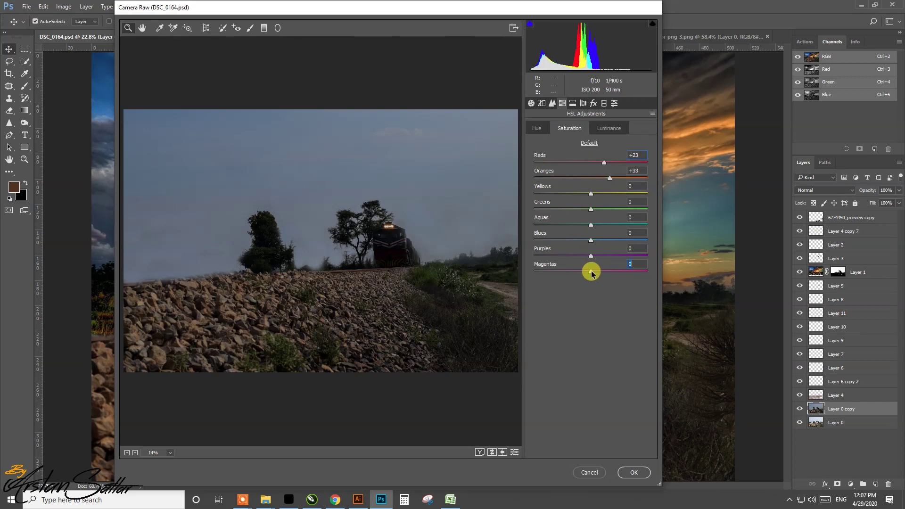
{"action": "left_click", "coordinate": [537, 128]}
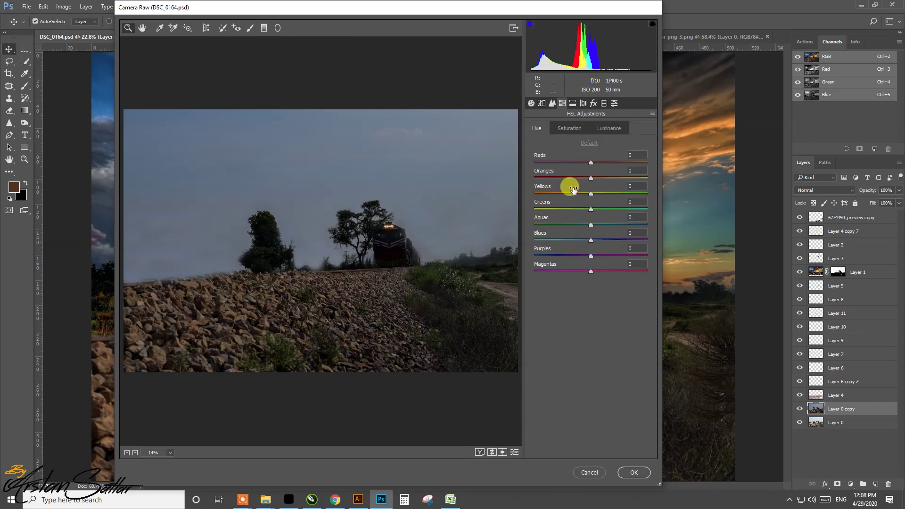
{"action": "left_click", "coordinate": [583, 162]}
{"action": "left_click", "coordinate": [480, 452]}
{"action": "left_click", "coordinate": [634, 473]}
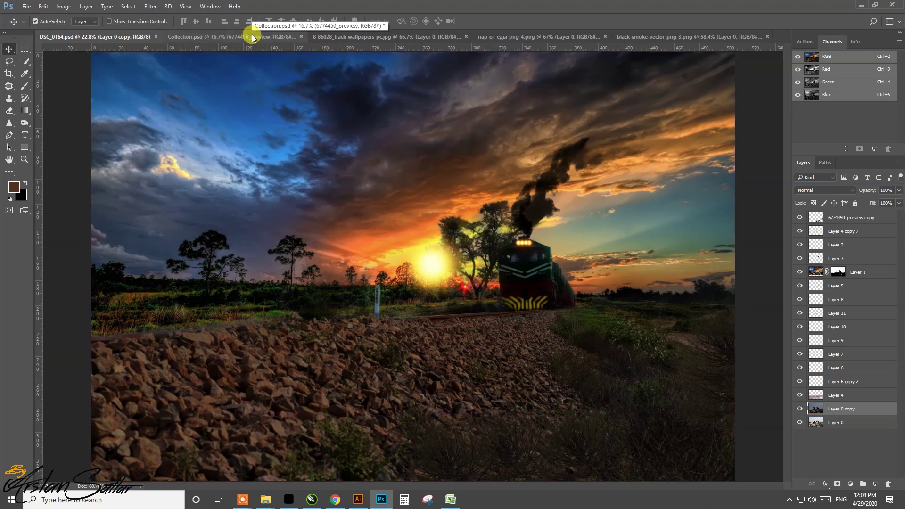
Group the top layers into Group 1 and close the track wallpaper document without saving.
{"action": "left_click", "coordinate": [854, 395], "text": "shift"}
{"action": "key", "text": "ctrl+g"}
{"action": "left_click", "coordinate": [800, 216]}
{"action": "left_click", "coordinate": [424, 37]}
{"action": "key", "text": "ctrl+w"}
{"action": "key", "text": "ctrl+w"}
{"action": "key", "text": "ctrl+w"}
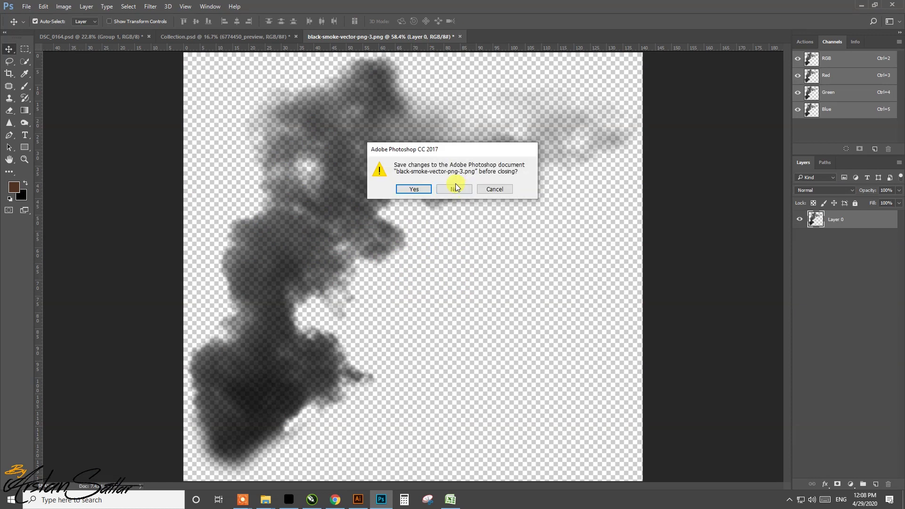
{"action": "left_click", "coordinate": [461, 356]}
Bring the Layer 4 branch image from Collection into the train scene over the foreground.
{"action": "left_click_drag", "start_coordinate": [836, 284], "coordinate": [189, 101]}
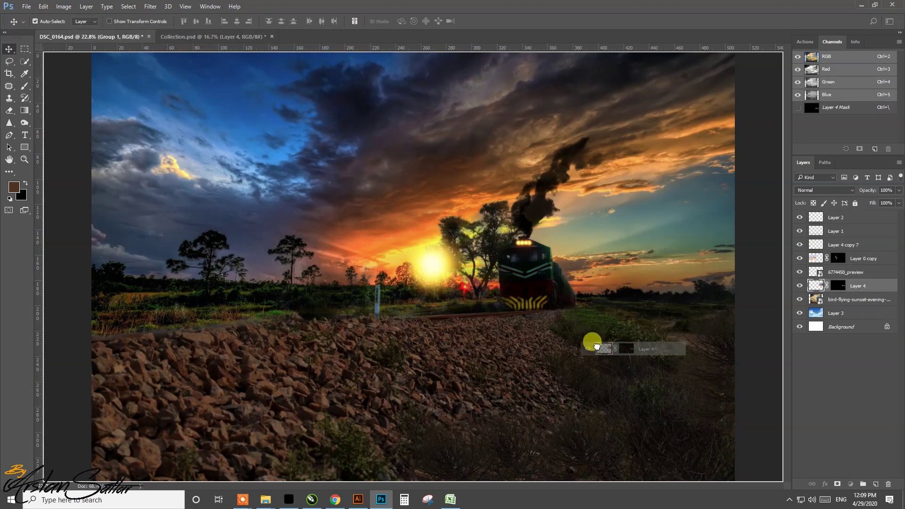
{"action": "left_click_drag", "start_coordinate": [189, 100], "coordinate": [640, 338]}
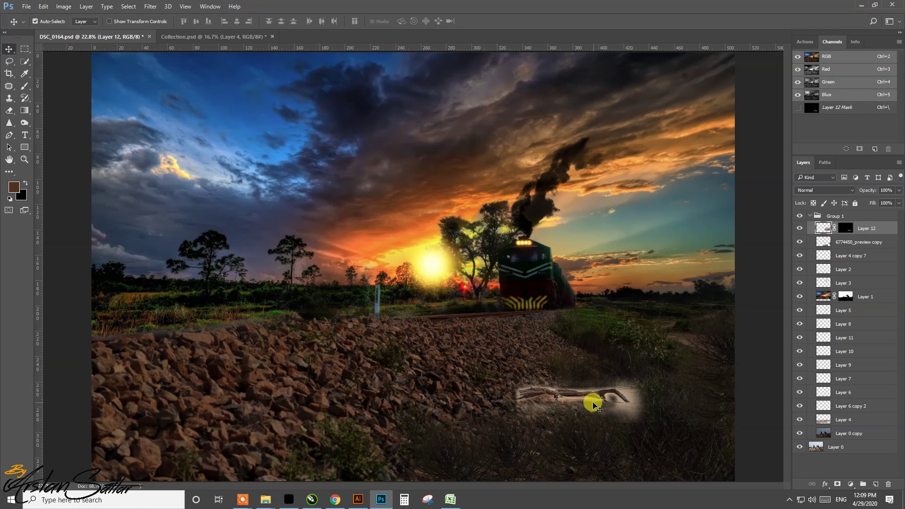
{"action": "left_click_drag", "start_coordinate": [584, 395], "coordinate": [549, 390]}
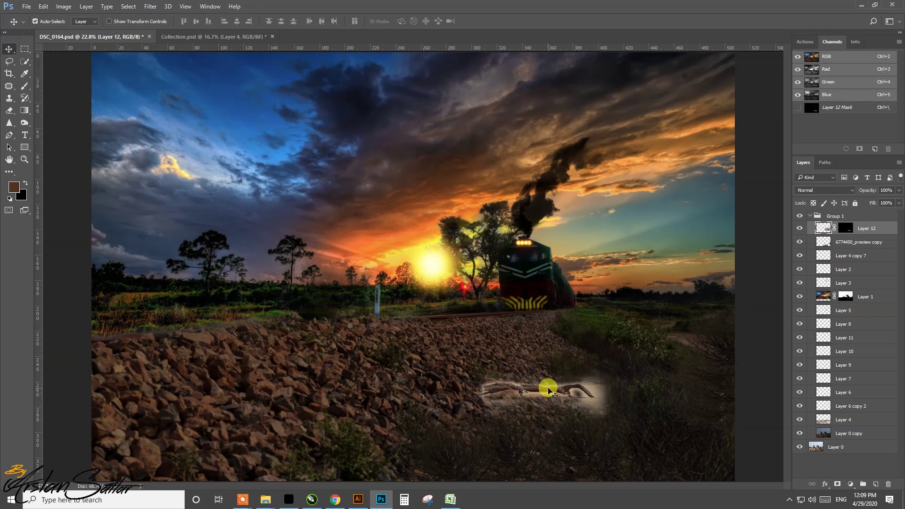
Enlarge the log patch to about 209% and position it at the lower centre.
{"action": "key", "text": "ctrl+t"}
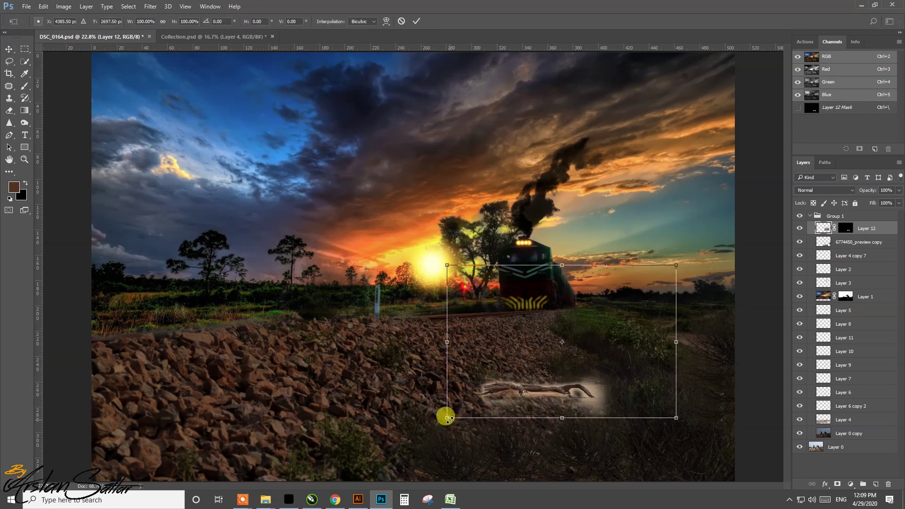
{"action": "left_click_drag", "start_coordinate": [447, 418], "coordinate": [263, 470]}
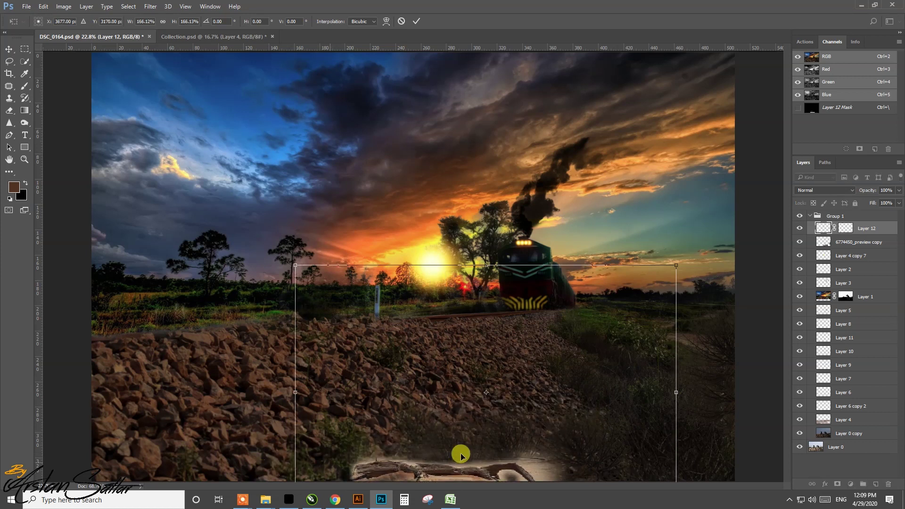
{"action": "left_click_drag", "start_coordinate": [460, 454], "coordinate": [466, 368]}
{"action": "left_click_drag", "start_coordinate": [297, 432], "coordinate": [180, 447]}
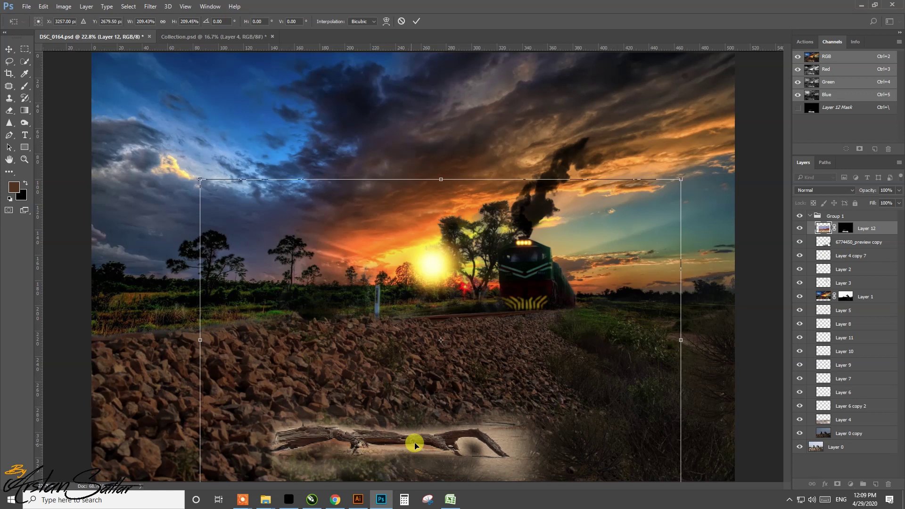
{"action": "left_click_drag", "start_coordinate": [415, 446], "coordinate": [455, 414]}
{"action": "key", "text": "Return"}
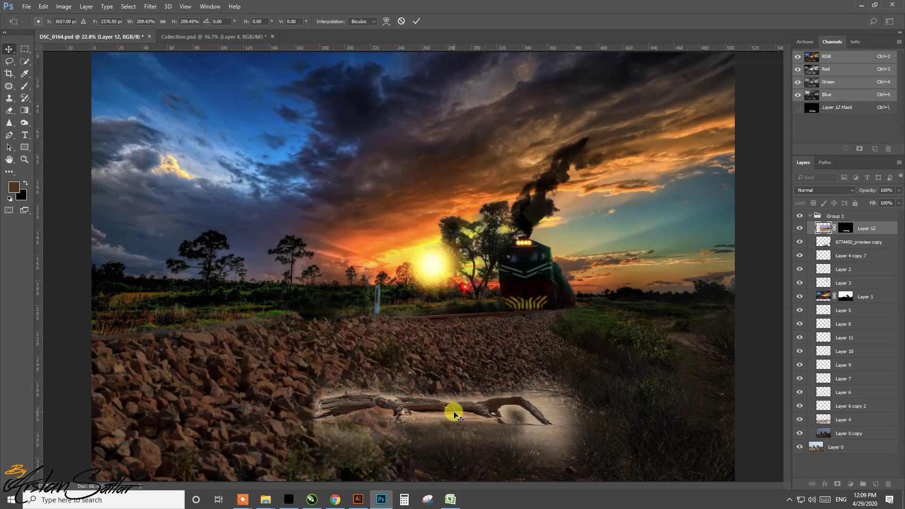
Move the log layer beneath the bush layer and nudge it slightly right and down.
{"action": "left_click", "coordinate": [800, 242]}
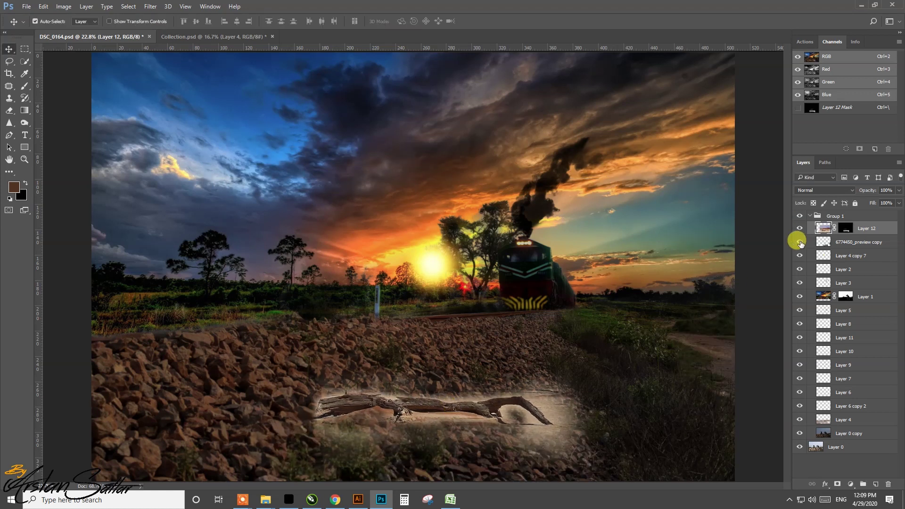
{"action": "key", "text": "ctrl+bracketleft"}
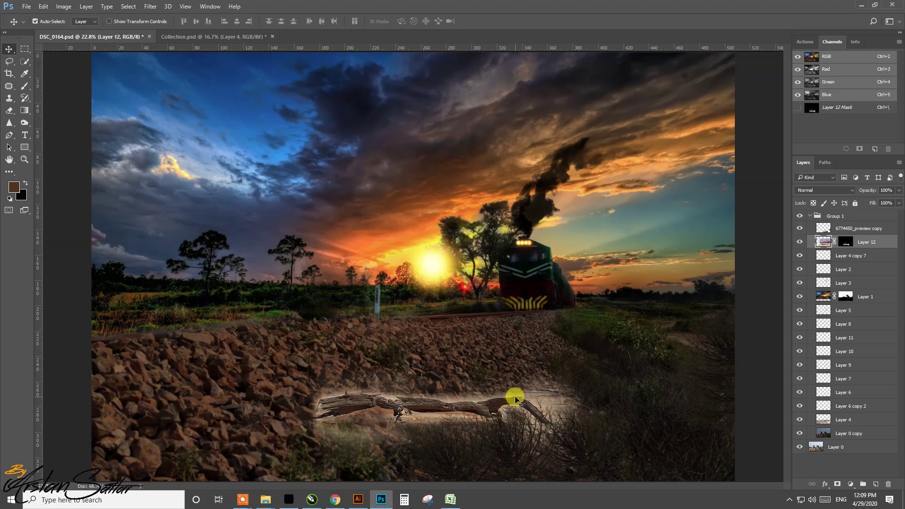
{"action": "key", "text": "ctrl+t"}
{"action": "mouse_move", "coordinate": [459, 412]}
{"action": "left_mouse_down"}
{"action": "mouse_move", "coordinate": [515, 431]}
{"action": "mouse_move", "coordinate": [488, 406]}
{"action": "mouse_move", "coordinate": [517, 413]}
{"action": "mouse_move", "coordinate": [517, 357]}
{"action": "left_mouse_up"}
{"action": "key", "text": "Return"}
{"action": "key", "text": "z"}
{"action": "key", "text": "v"}
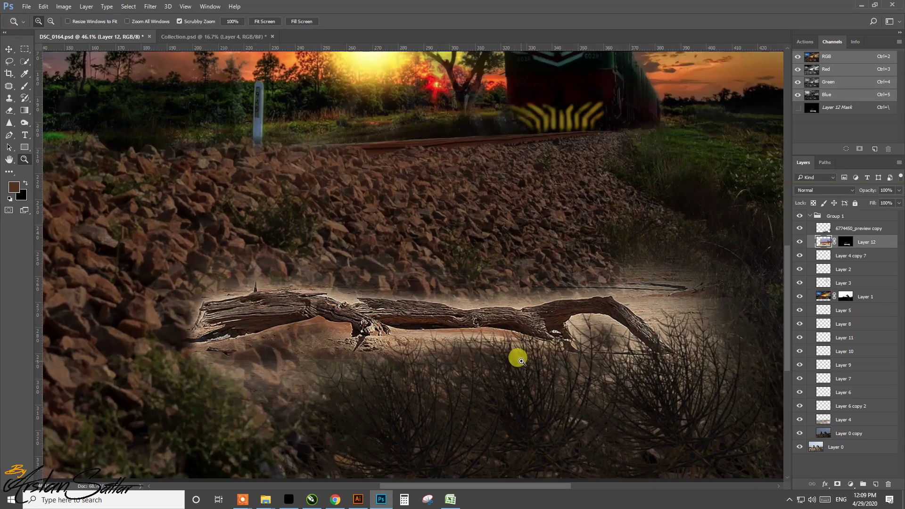
{"action": "left_click_drag", "start_coordinate": [460, 359], "coordinate": [499, 359]}
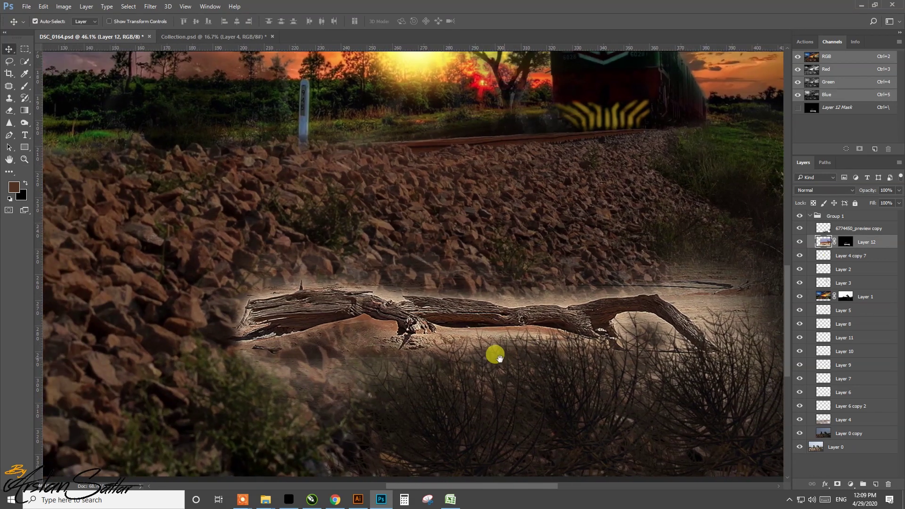
Paint the log layer's mask to fade its edges into the gravel.
{"action": "left_click", "coordinate": [846, 242]}
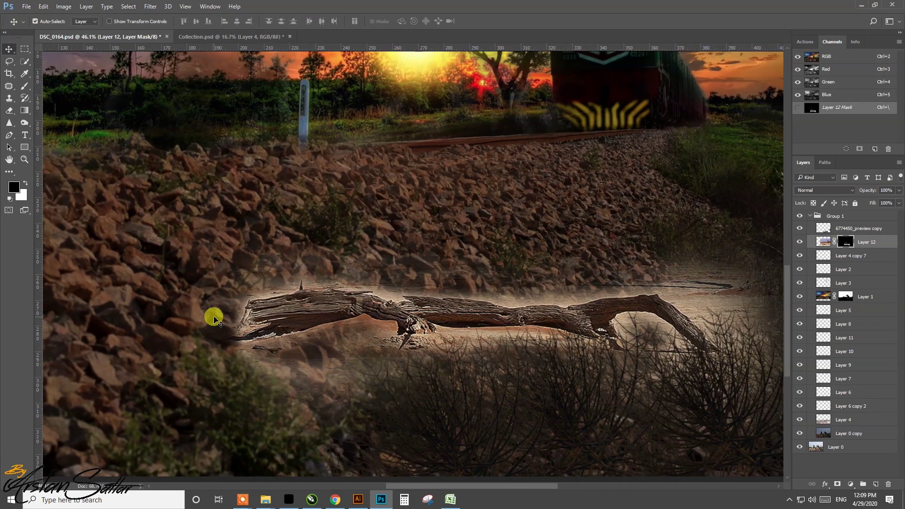
{"action": "key", "text": "b"}
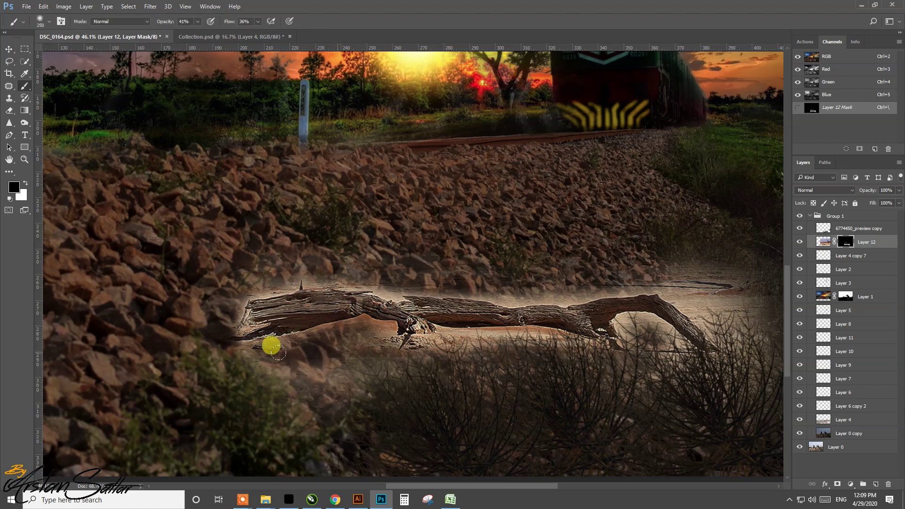
{"action": "mouse_move", "coordinate": [307, 360]}
{"action": "left_mouse_down"}
{"action": "mouse_move", "coordinate": [687, 299]}
{"action": "mouse_move", "coordinate": [592, 309]}
{"action": "mouse_move", "coordinate": [364, 271]}
{"action": "mouse_move", "coordinate": [231, 330]}
{"action": "mouse_move", "coordinate": [371, 263]}
{"action": "mouse_move", "coordinate": [225, 261]}
{"action": "mouse_move", "coordinate": [335, 307]}
{"action": "mouse_move", "coordinate": [169, 325]}
{"action": "left_mouse_up"}
{"action": "key", "text": "ctrl+0"}
{"action": "mouse_move", "coordinate": [556, 360]}
{"action": "left_mouse_down"}
{"action": "mouse_move", "coordinate": [557, 372]}
{"action": "mouse_move", "coordinate": [412, 368]}
{"action": "mouse_move", "coordinate": [473, 407]}
{"action": "left_mouse_up"}
Rotate the log mask about six degrees and hide the locomotive's colour-overlay layers.
{"action": "key", "text": "ctrl+t"}
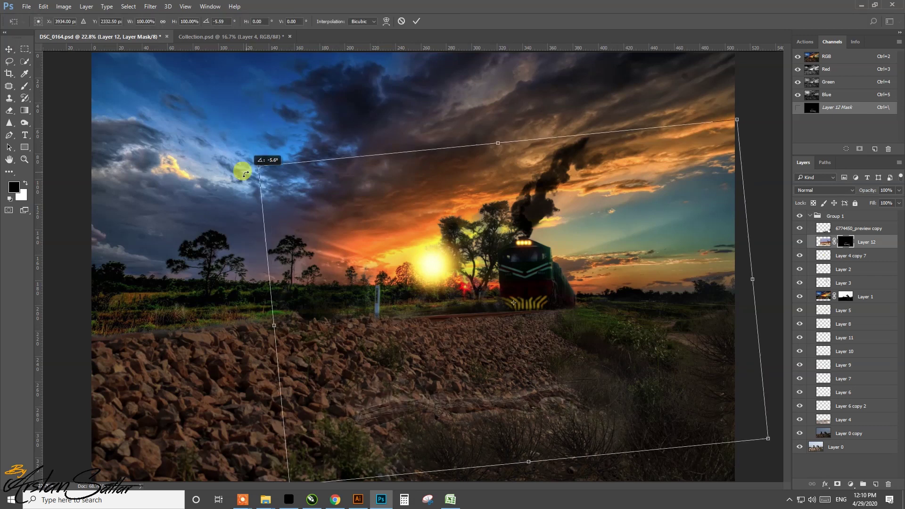
{"action": "left_click_drag", "start_coordinate": [240, 170], "coordinate": [576, 423]}
{"action": "key", "text": "Return"}
{"action": "key", "text": "v"}
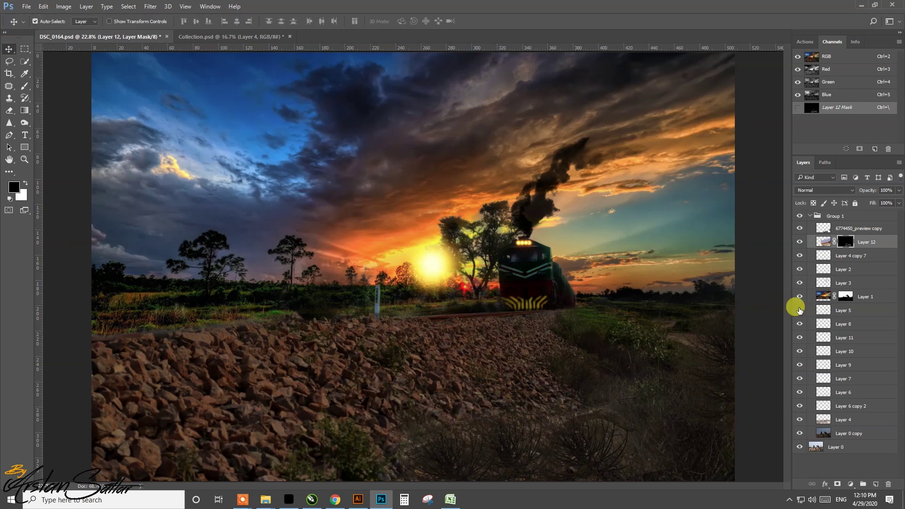
{"action": "left_click_drag", "start_coordinate": [800, 379], "coordinate": [800, 406]}
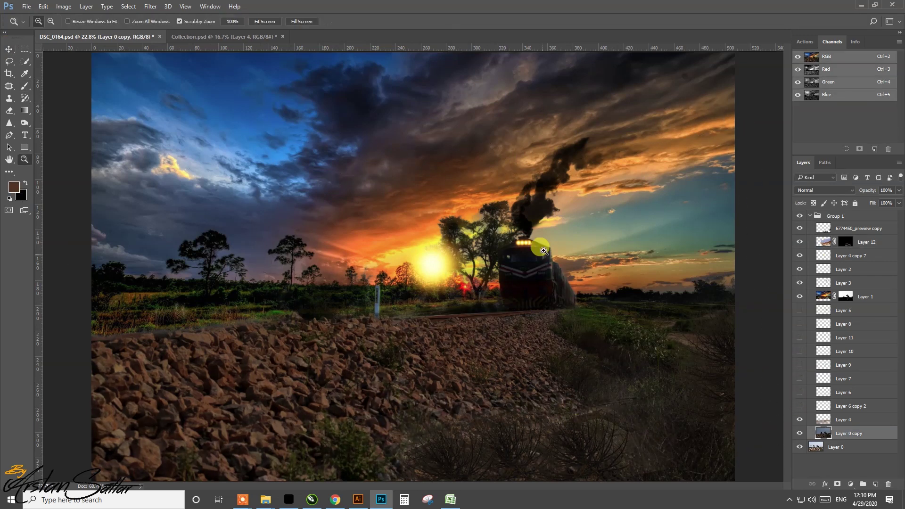
Lasso the locomotive on Layer 0 copy and feather the selection.
{"action": "left_click", "coordinate": [806, 434]}
{"action": "scroll", "coordinate": [519, 253], "scroll_direction": "up", "scroll_amount": 5}
{"action": "left_click", "coordinate": [10, 61]}
{"action": "left_click_drag", "start_coordinate": [284, 161], "coordinate": [378, 112]}
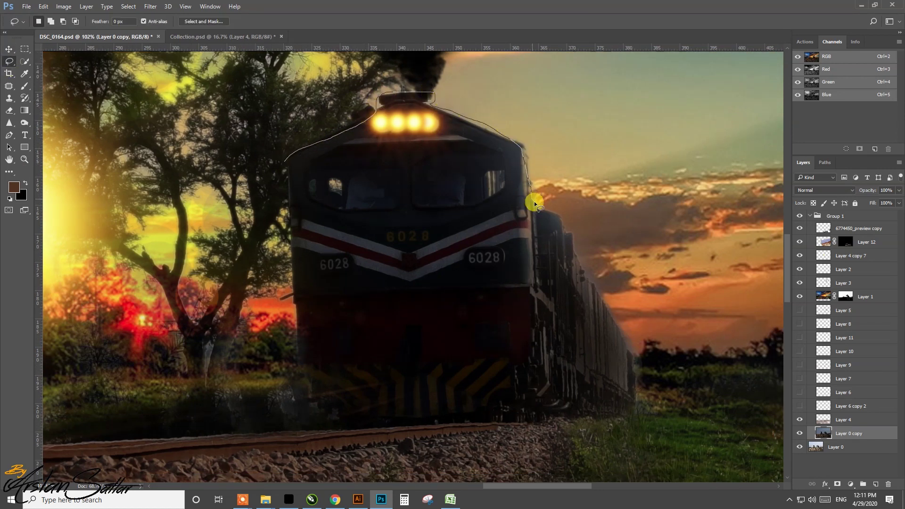
{"action": "mouse_move", "coordinate": [503, 417]}
{"action": "left_mouse_down"}
{"action": "mouse_move", "coordinate": [338, 422]}
{"action": "mouse_move", "coordinate": [293, 307]}
{"action": "left_mouse_up"}
{"action": "left_click_drag", "start_coordinate": [281, 182], "coordinate": [285, 156]}
{"action": "key", "text": "shift+F6"}
{"action": "key", "text": "Return"}
Camera Raw the locomotive with Exposure +0.65, Contrast -44, Shadows +93, Clarity +13.
{"action": "left_click", "coordinate": [147, 8]}
{"action": "left_click", "coordinate": [164, 82]}
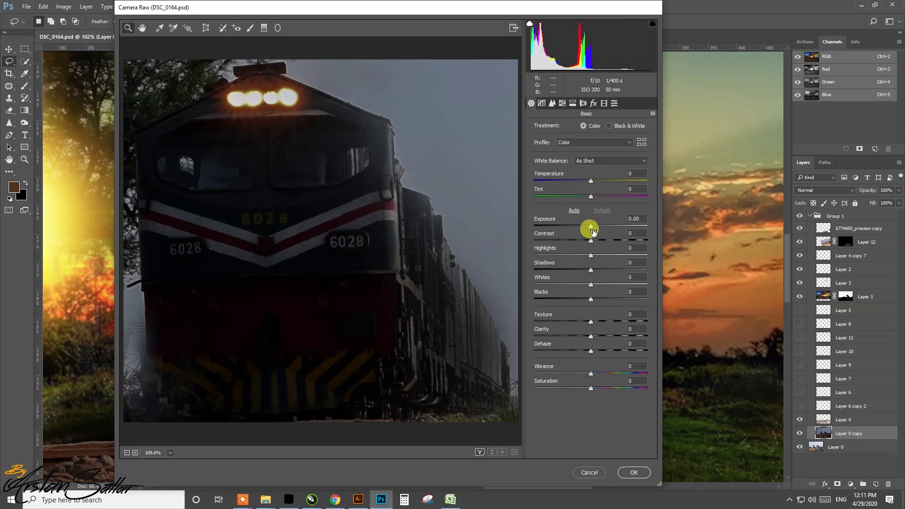
{"action": "left_click_drag", "start_coordinate": [591, 227], "coordinate": [598, 227]}
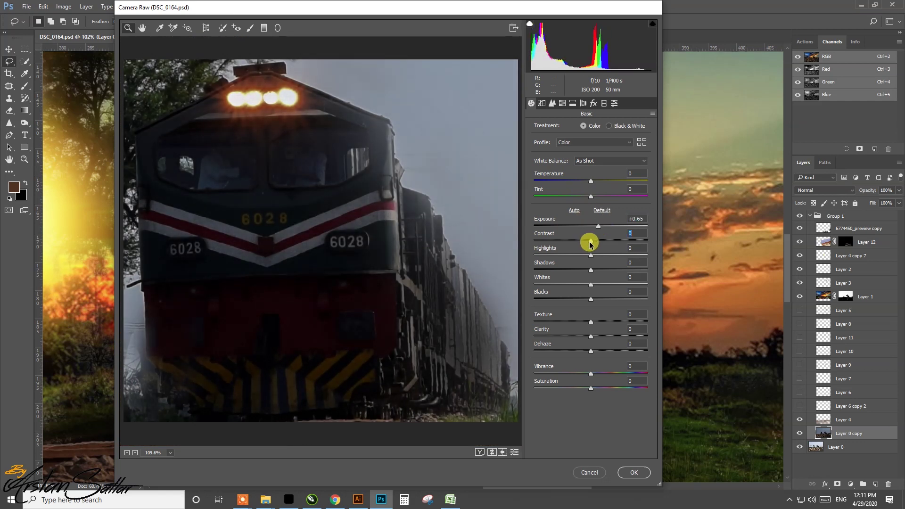
{"action": "type", "text": "-44"}
{"action": "mouse_move", "coordinate": [575, 258]}
{"action": "left_mouse_down"}
{"action": "mouse_move", "coordinate": [636, 272]}
{"action": "mouse_move", "coordinate": [550, 286]}
{"action": "mouse_move", "coordinate": [649, 287]}
{"action": "mouse_move", "coordinate": [585, 289]}
{"action": "mouse_move", "coordinate": [632, 297]}
{"action": "mouse_move", "coordinate": [596, 302]}
{"action": "left_mouse_up"}
{"action": "left_click_drag", "start_coordinate": [591, 336], "coordinate": [600, 337]}
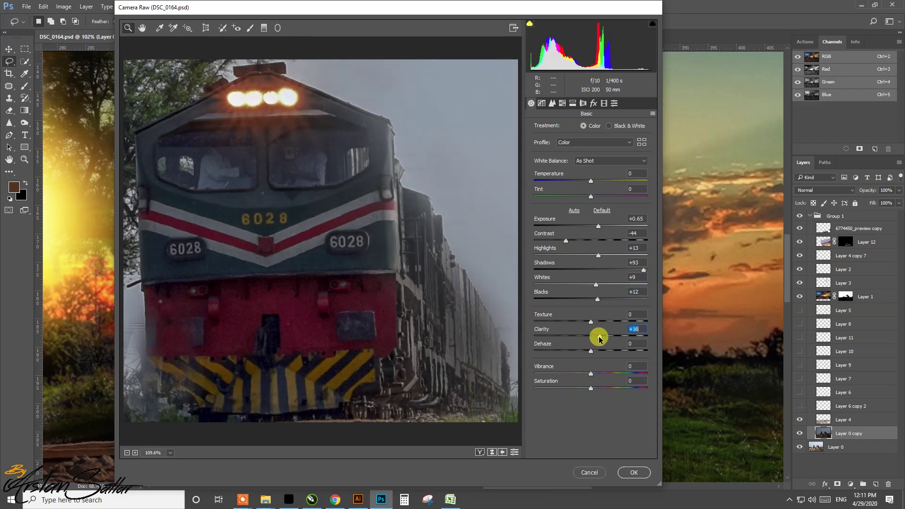
{"action": "left_click", "coordinate": [481, 452]}
{"action": "left_click", "coordinate": [632, 472]}
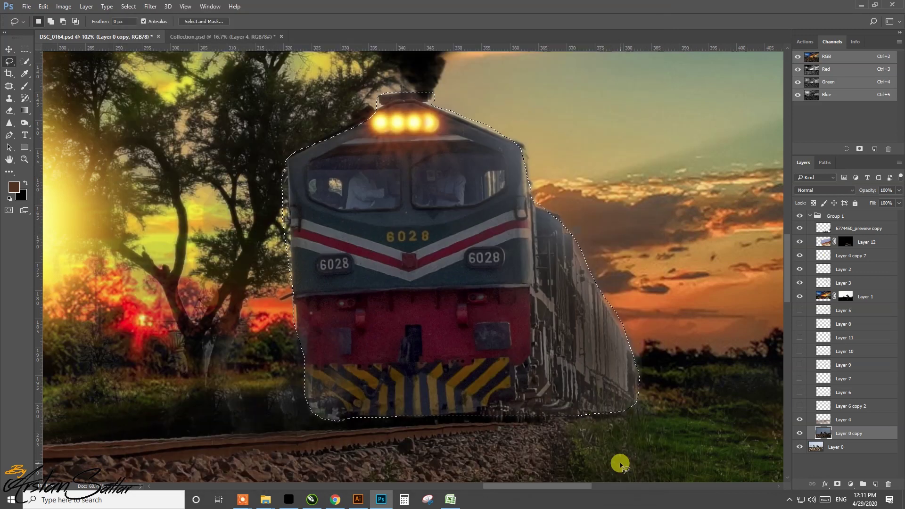
Show the locomotive colour layers again and save the composite.
{"action": "left_click_drag", "start_coordinate": [800, 406], "coordinate": [797, 309]}
{"action": "key", "text": "ctrl+0"}
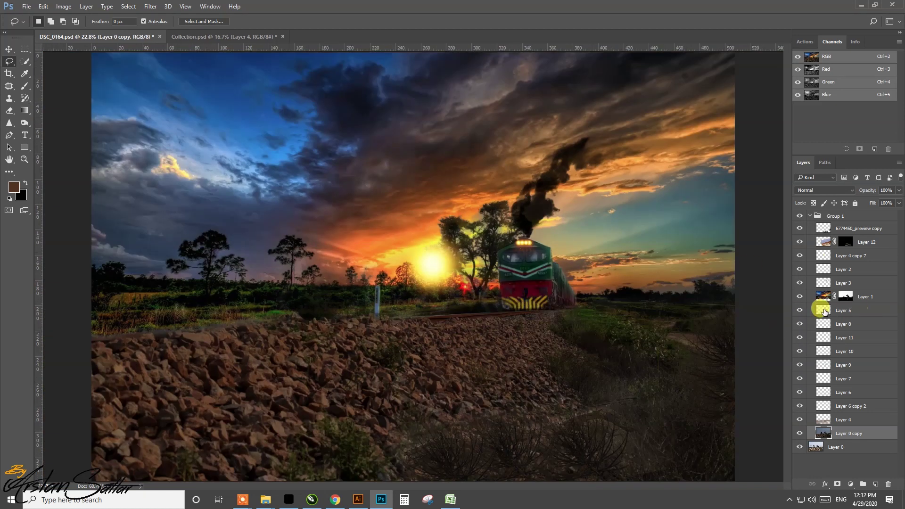
{"action": "key", "text": "ctrl+s"}
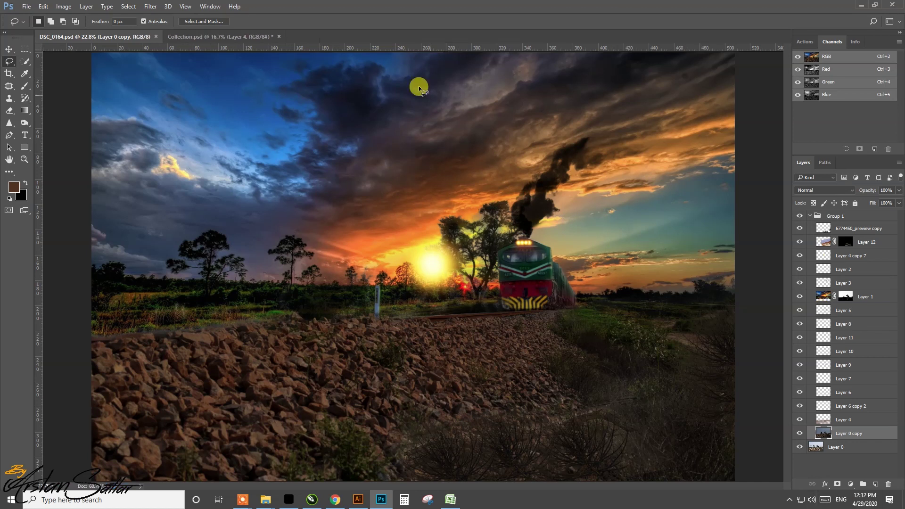
Keep Collection open, toggle Group 1 to compare with the original, and save again.
{"action": "left_click", "coordinate": [279, 37]}
{"action": "left_click", "coordinate": [490, 189]}
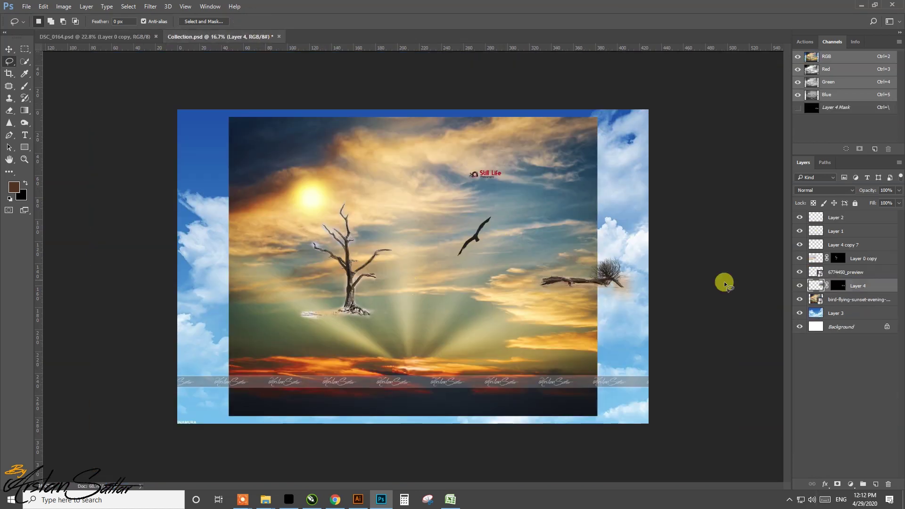
{"action": "left_click", "coordinate": [91, 36]}
{"action": "left_click", "coordinate": [799, 216]}
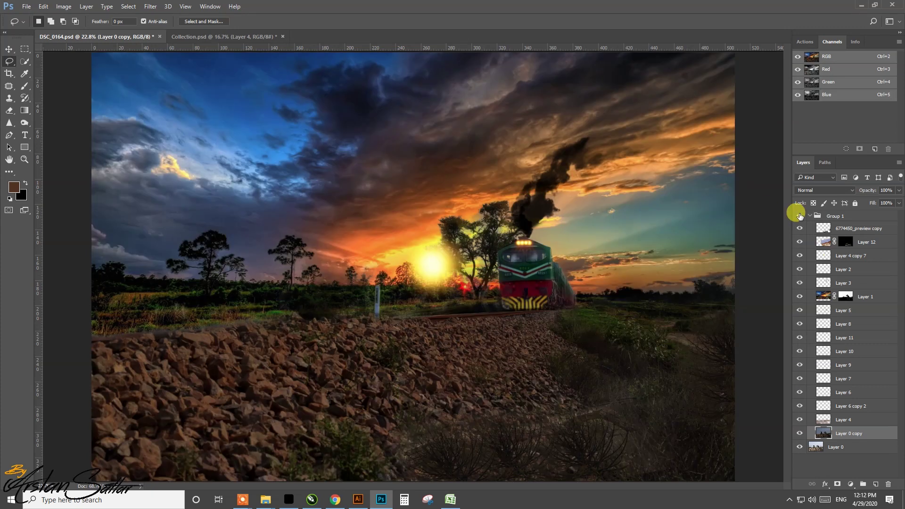
{"action": "left_click", "coordinate": [799, 216]}
{"action": "left_click", "coordinate": [799, 216]}
{"action": "left_click", "coordinate": [799, 216]}
{"action": "left_click", "coordinate": [799, 216]}
{"action": "left_click", "coordinate": [800, 216]}
{"action": "left_click", "coordinate": [10, 49]}
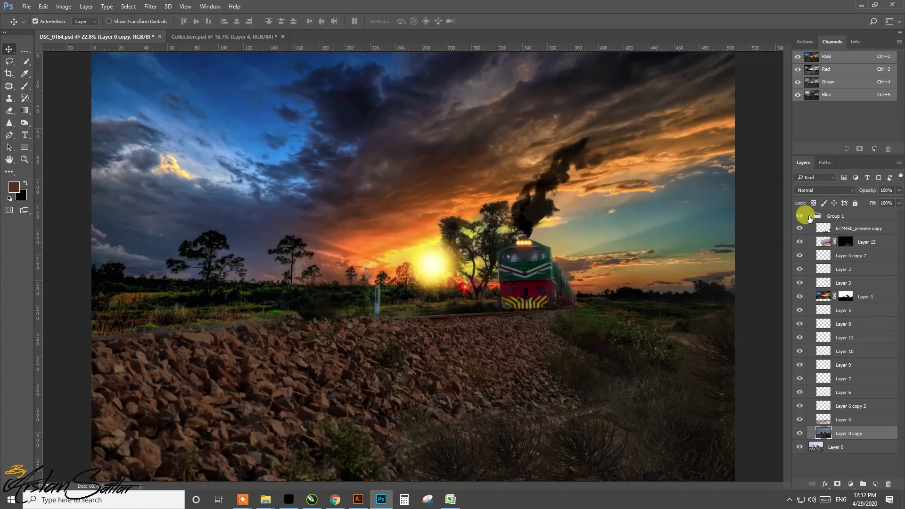
{"action": "key", "text": "ctrl+s"}
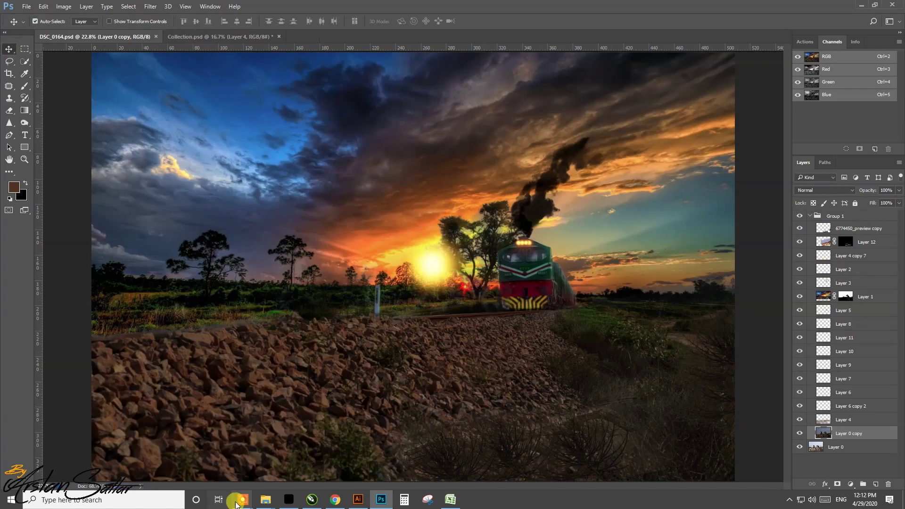
Select the camel PNGs in the Documents folder and drop them into Photoshop as new documents.
{"action": "left_click", "coordinate": [242, 499]}
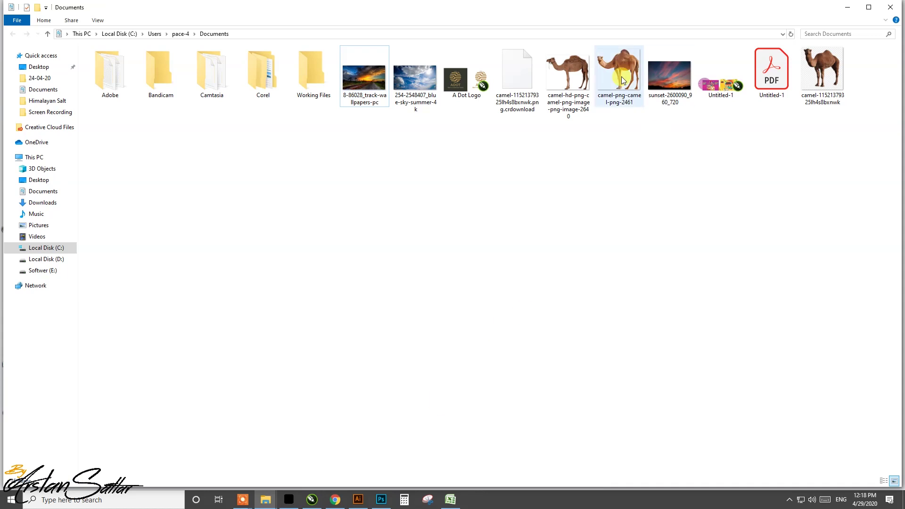
{"action": "left_click", "coordinate": [619, 73], "text": "ctrl"}
{"action": "left_click", "coordinate": [580, 87], "text": "ctrl"}
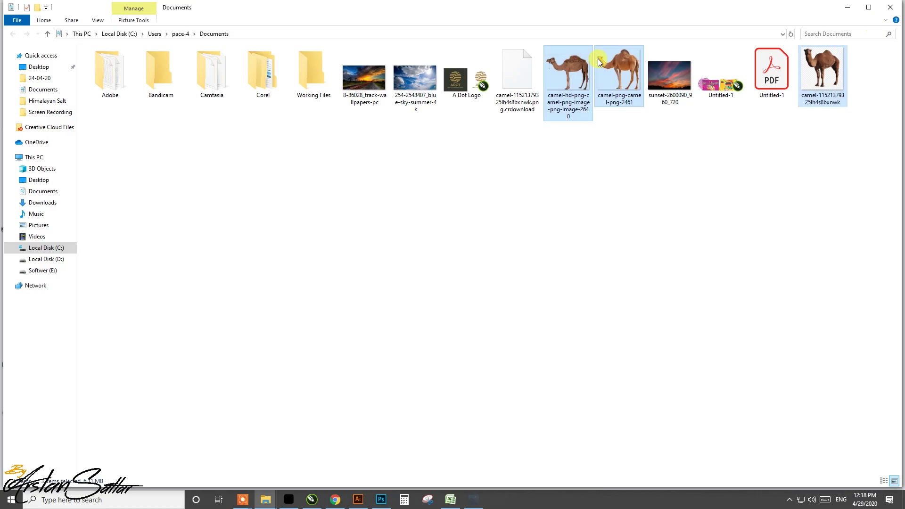
{"action": "left_click_drag", "start_coordinate": [599, 62], "coordinate": [367, 32]}
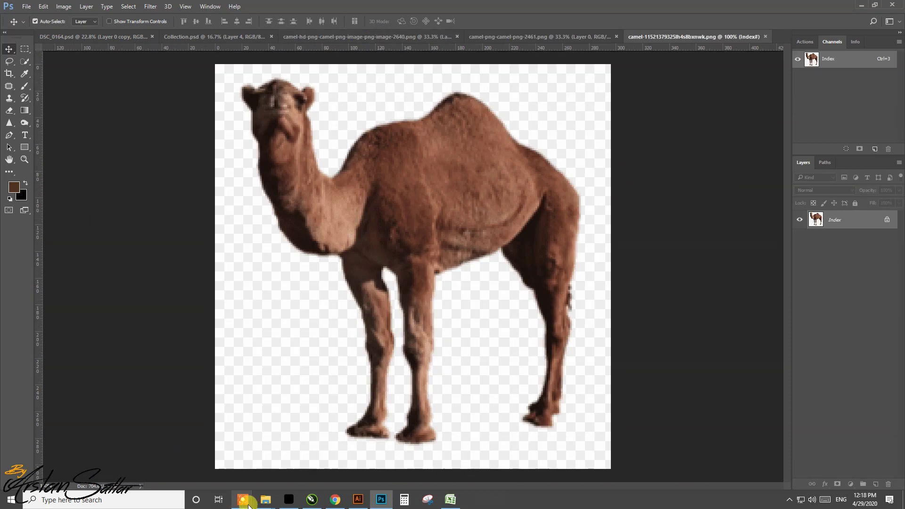
Apply auto contrast and an image adjustment to the standing camel image.
{"action": "left_click", "coordinate": [551, 37]}
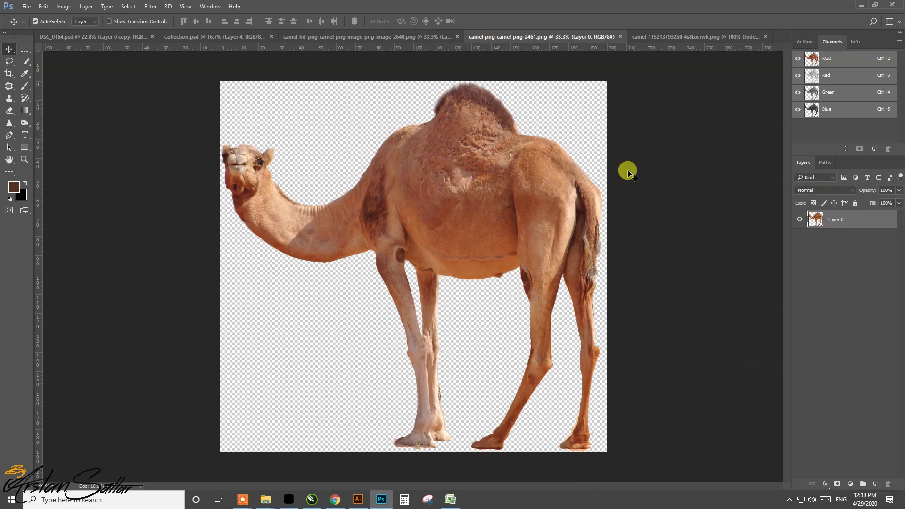
{"action": "key", "text": "ctrl+shift+l"}
{"action": "left_click", "coordinate": [64, 6]}
{"action": "left_click", "coordinate": [61, 66]}
Shrink the standing camel and bring it into the train composite.
{"action": "key", "text": "ctrl+t"}
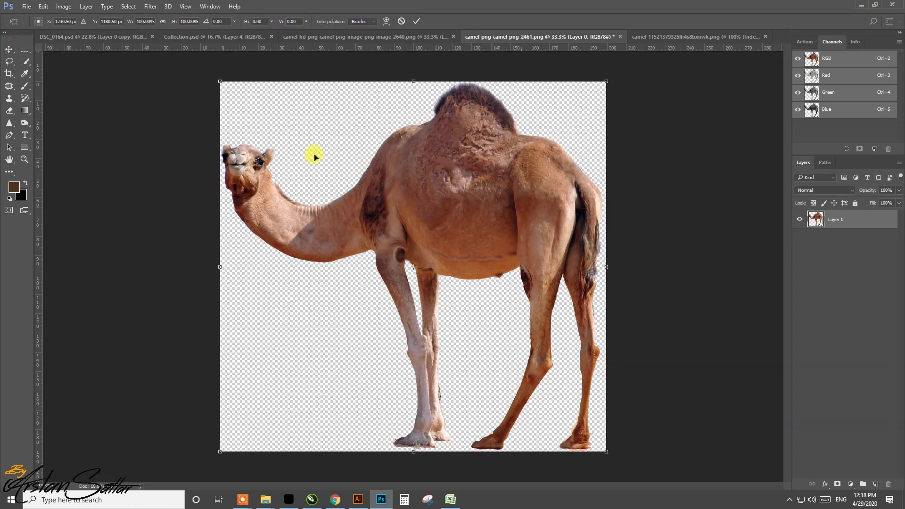
{"action": "left_click_drag", "start_coordinate": [213, 80], "coordinate": [329, 191]}
{"action": "key", "text": "Return"}
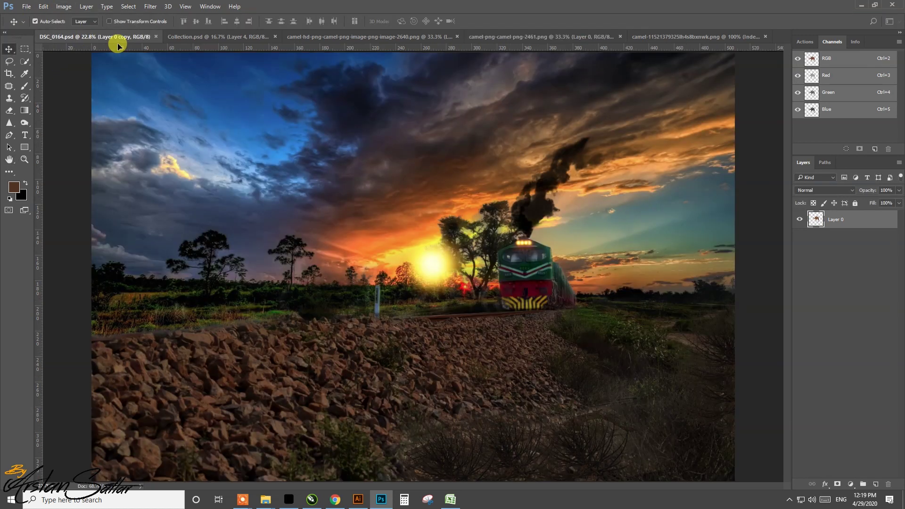
{"action": "left_click_drag", "start_coordinate": [410, 269], "coordinate": [618, 309]}
Enlarge the camel at the lower right, raise its layer twice, and shift it up-right.
{"action": "key", "text": "ctrl+t"}
{"action": "mouse_move", "coordinate": [603, 348]}
{"action": "left_mouse_down"}
{"action": "mouse_move", "coordinate": [687, 420]}
{"action": "mouse_move", "coordinate": [692, 390]}
{"action": "left_mouse_up"}
{"action": "left_click_drag", "start_coordinate": [601, 309], "coordinate": [561, 286]}
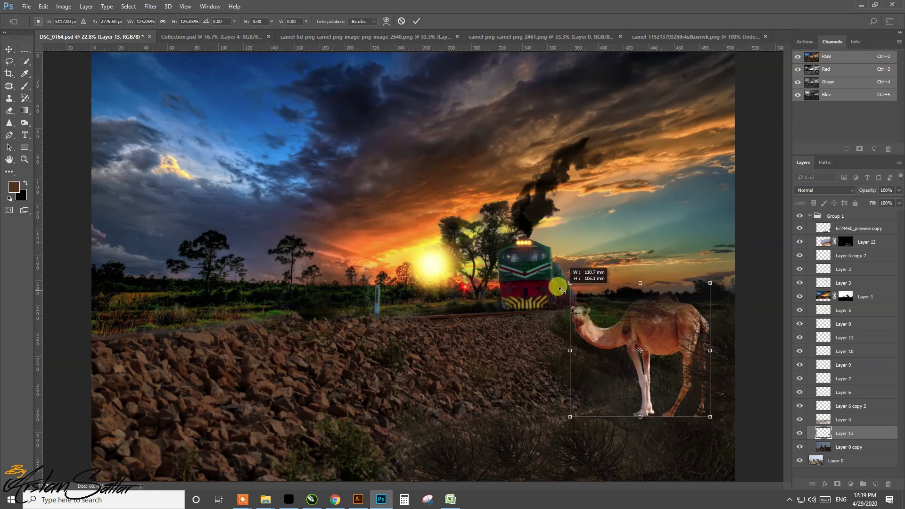
{"action": "key", "text": "Return"}
{"action": "key", "text": "ctrl+bracketright"}
{"action": "key", "text": "ctrl+bracketright"}
{"action": "key", "text": "ctrl+bracketright"}
{"action": "key", "text": "ctrl+bracketright"}
{"action": "key", "text": "ctrl+bracketright"}
{"action": "key", "text": "ctrl+bracketright"}
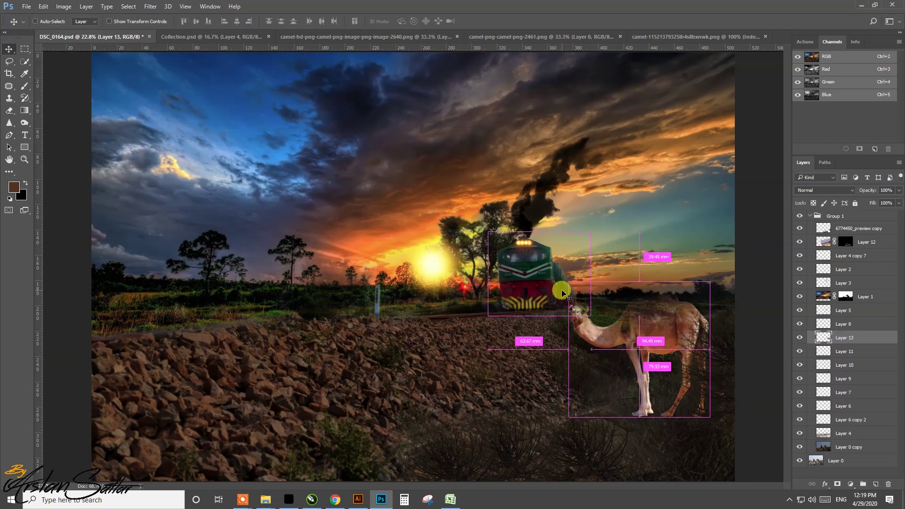
{"action": "key", "text": "ctrl+bracketright"}
{"action": "key", "text": "ctrl+bracketright"}
{"action": "key", "text": "ctrl+bracketright"}
{"action": "left_click_drag", "start_coordinate": [653, 321], "coordinate": [687, 316]}
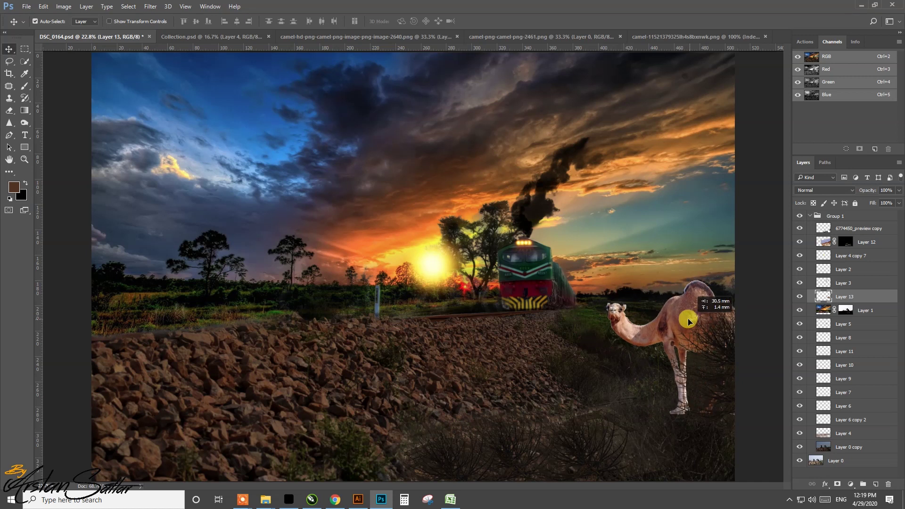
Move Layer 1 below Layer 4 and Layer 12 below Layer 6 copy 2.
{"action": "left_click", "coordinate": [856, 310]}
{"action": "key", "text": "ctrl+bracketleft"}
{"action": "key", "text": "ctrl+bracketleft"}
{"action": "key", "text": "ctrl+bracketleft"}
{"action": "key", "text": "ctrl+bracketleft"}
{"action": "key", "text": "ctrl+bracketleft"}
{"action": "key", "text": "ctrl+bracketleft"}
{"action": "key", "text": "ctrl+bracketleft"}
{"action": "key", "text": "ctrl+bracketleft"}
{"action": "key", "text": "ctrl+bracketleft"}
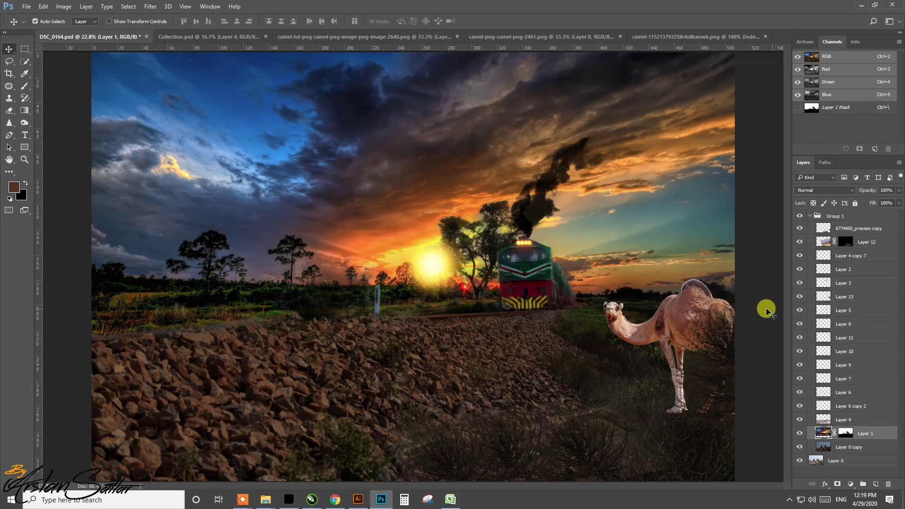
{"action": "left_click_drag", "start_coordinate": [820, 242], "coordinate": [851, 415]}
{"action": "key", "text": "ctrl+bracketleft"}
{"action": "key", "text": "ctrl"}
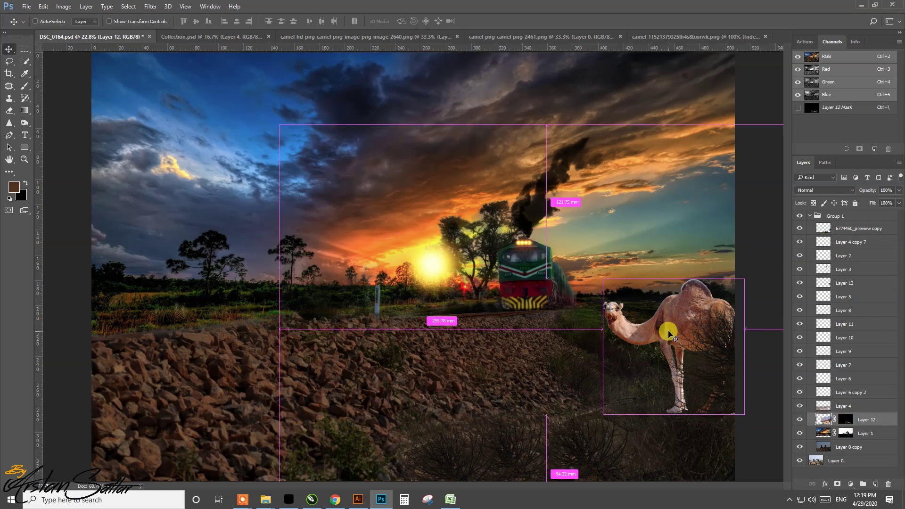
{"action": "key", "text": "ctrl+t"}
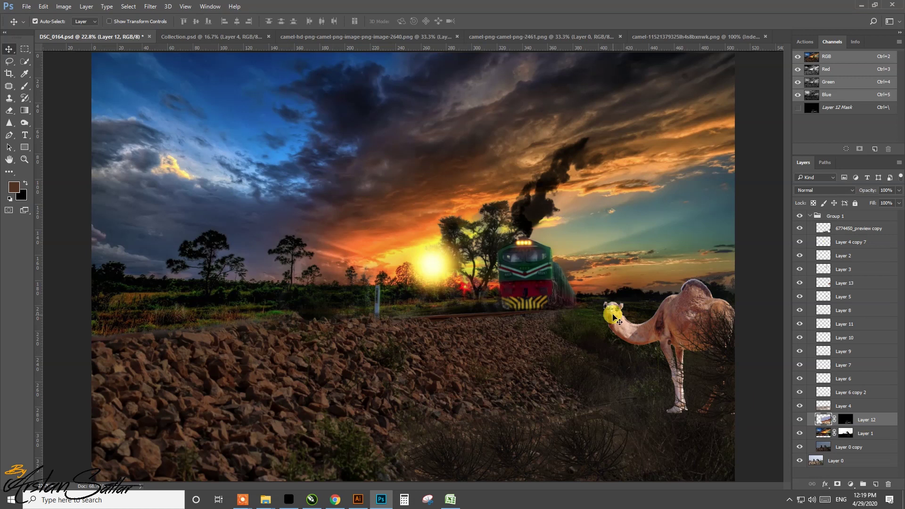
Put the camel layer below Layer 4 and reposition the camel up and right.
{"action": "left_click", "coordinate": [614, 318]}
{"action": "left_click", "coordinate": [800, 283]}
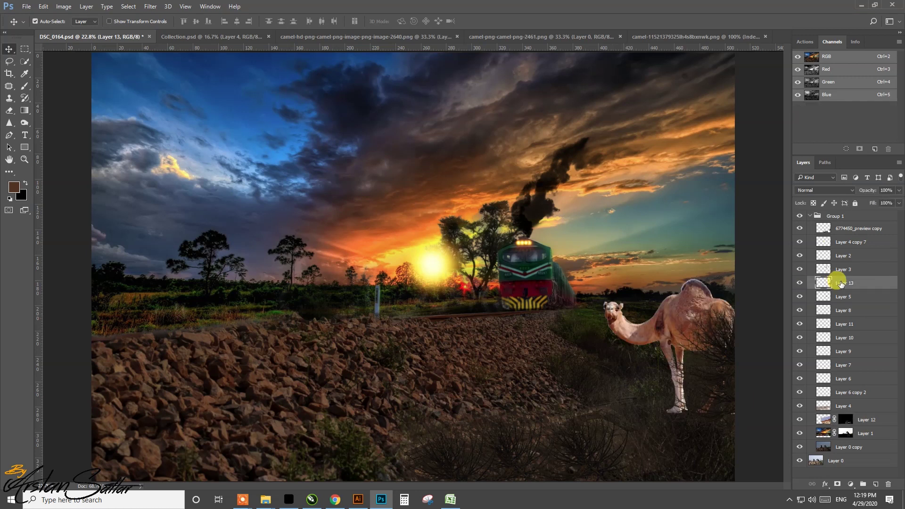
{"action": "left_click_drag", "start_coordinate": [842, 283], "coordinate": [841, 406]}
{"action": "key", "text": "ctrl+t"}
{"action": "mouse_move", "coordinate": [606, 281]}
{"action": "left_mouse_down"}
{"action": "mouse_move", "coordinate": [681, 363]}
{"action": "mouse_move", "coordinate": [685, 324]}
{"action": "left_mouse_up"}
{"action": "key", "text": "Return"}
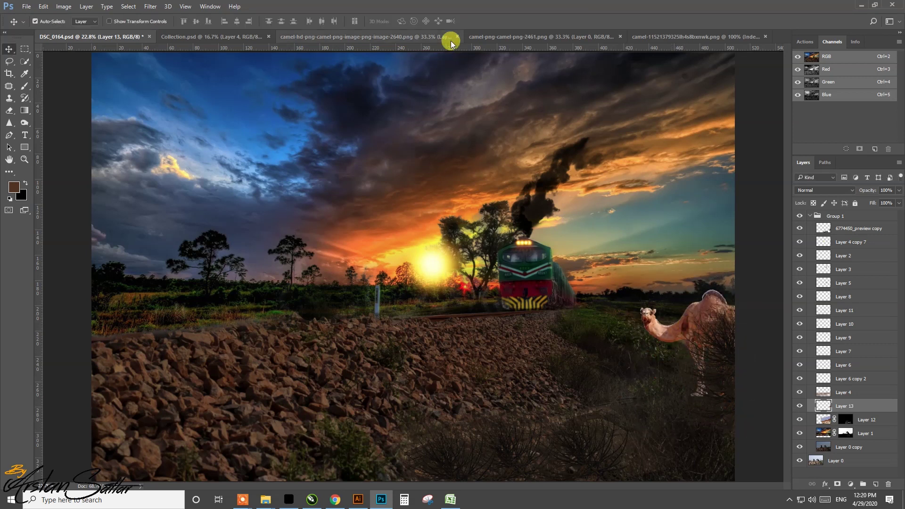
Bring in the second camel at about 187%, beside the big camel, layered below Layer 13.
{"action": "left_click", "coordinate": [443, 37]}
{"action": "mouse_move", "coordinate": [467, 188]}
{"action": "left_mouse_down"}
{"action": "mouse_move", "coordinate": [129, 84]}
{"action": "mouse_move", "coordinate": [589, 337]}
{"action": "left_mouse_up"}
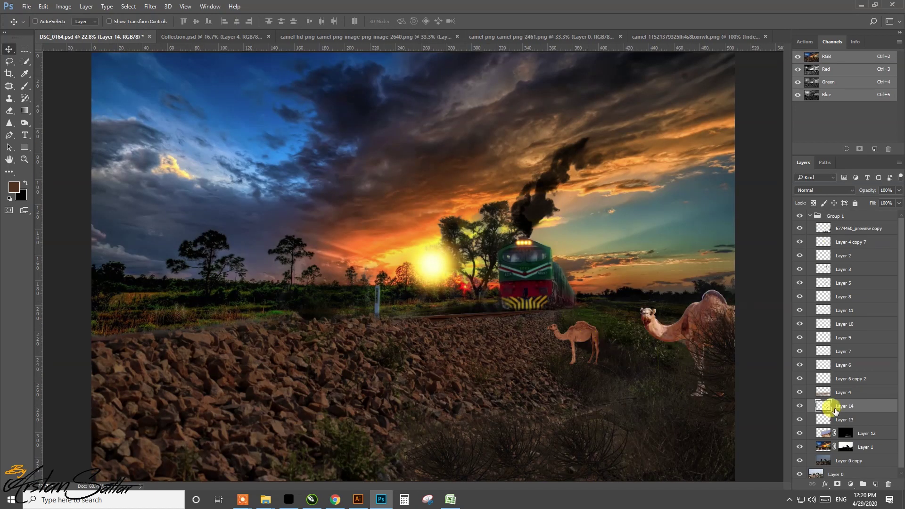
{"action": "key", "text": "ctrl+t"}
{"action": "left_click_drag", "start_coordinate": [546, 364], "coordinate": [488, 379]}
{"action": "left_click_drag", "start_coordinate": [553, 346], "coordinate": [669, 333]}
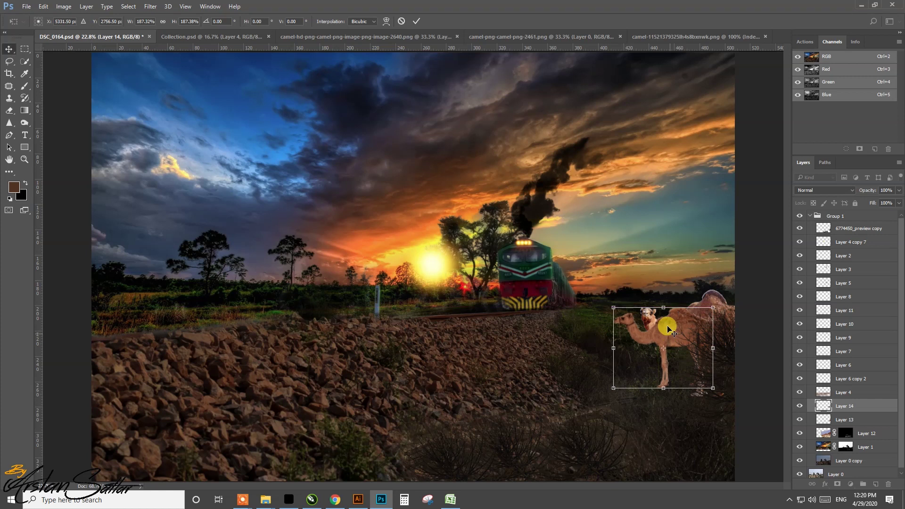
{"action": "key", "text": "Return"}
{"action": "key", "text": "ctrl+["}
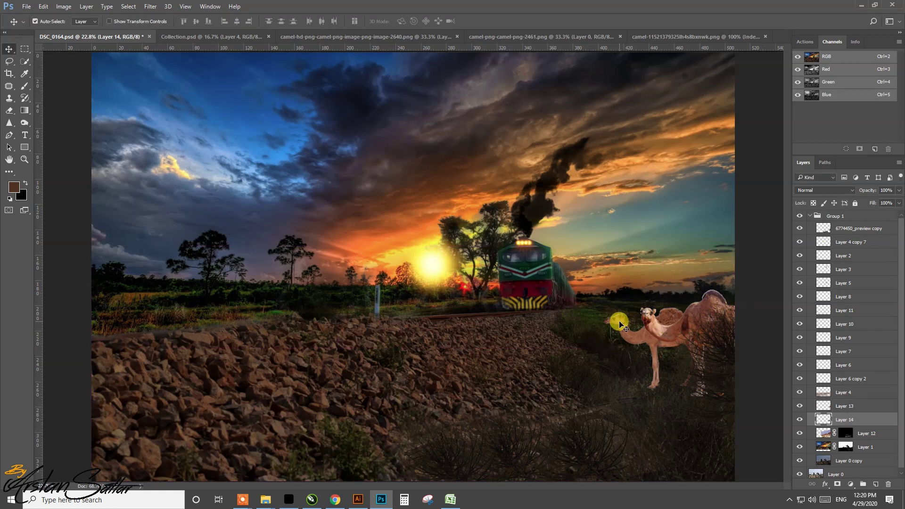
{"action": "left_click_drag", "start_coordinate": [622, 324], "coordinate": [605, 325]}
Move the big camel (Layer 13) and small camel (Layer 14) lower in the grass.
{"action": "left_click", "coordinate": [819, 401]}
{"action": "key", "text": "ctrl+t"}
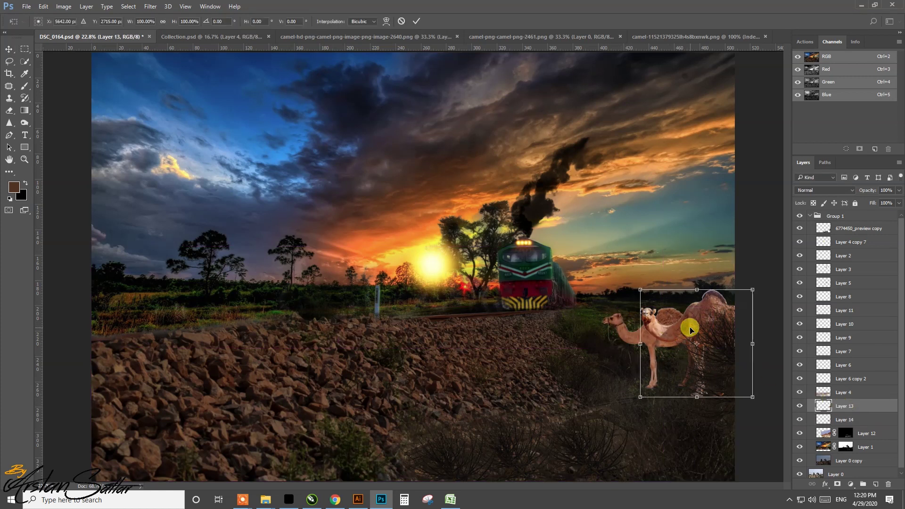
{"action": "left_click_drag", "start_coordinate": [688, 321], "coordinate": [696, 349]}
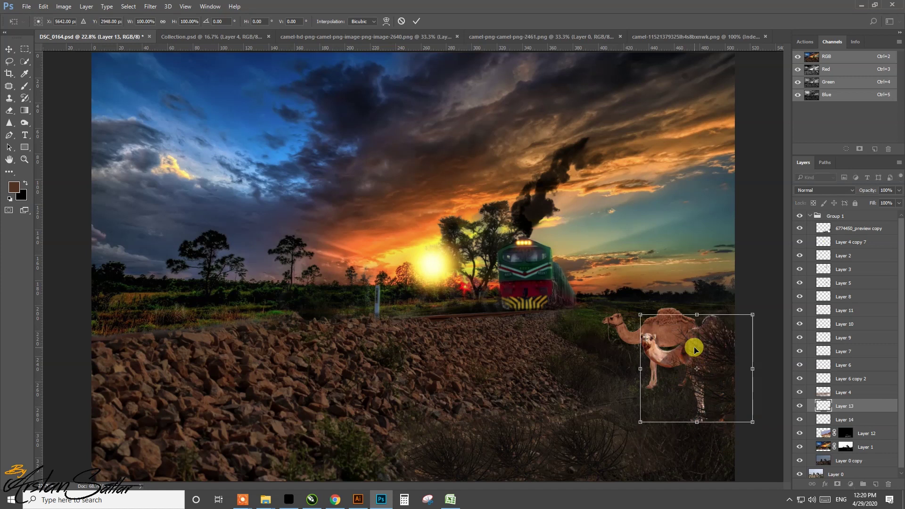
{"action": "key", "text": "Return"}
{"action": "left_click", "coordinate": [832, 419]}
{"action": "key", "text": "ctrl+t"}
{"action": "mouse_move", "coordinate": [674, 334]}
{"action": "left_mouse_down"}
{"action": "mouse_move", "coordinate": [694, 360]}
{"action": "mouse_move", "coordinate": [686, 384]}
{"action": "left_mouse_up"}
{"action": "key", "text": "Return"}
Toggle the 6774450_preview copy bush layer to compare, leaving the bush overlay hidden.
{"action": "left_click", "coordinate": [798, 229]}
{"action": "left_click", "coordinate": [800, 228]}
{"action": "left_click", "coordinate": [682, 469]}
{"action": "left_click", "coordinate": [678, 470]}
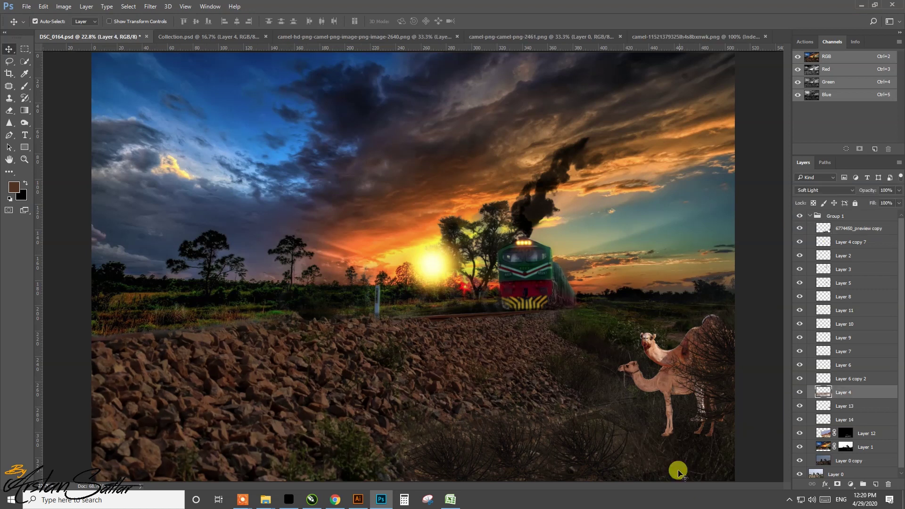
{"action": "left_click", "coordinate": [800, 229]}
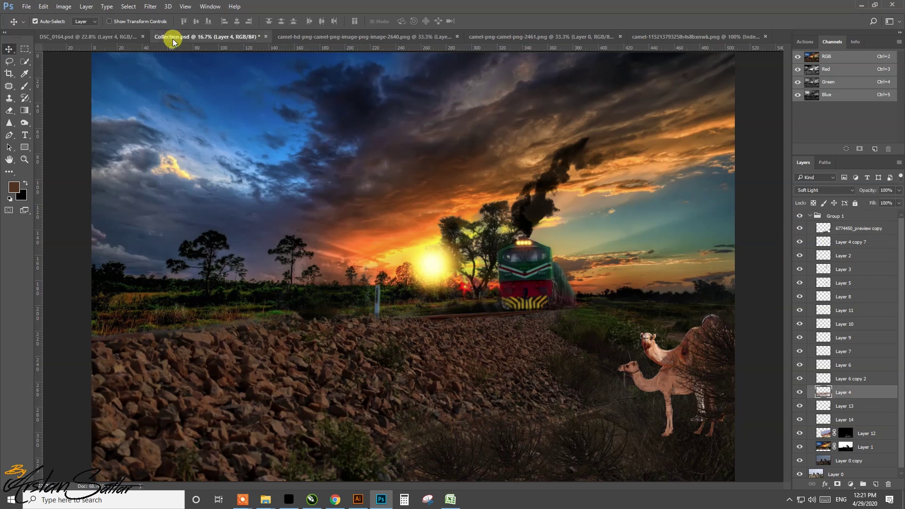
Import a bush from Collection.psd, place it beneath the camels, then delete it.
{"action": "left_click", "coordinate": [174, 37]}
{"action": "mouse_move", "coordinate": [836, 272]}
{"action": "left_mouse_down"}
{"action": "mouse_move", "coordinate": [89, 56]}
{"action": "mouse_move", "coordinate": [494, 393]}
{"action": "mouse_move", "coordinate": [422, 316]}
{"action": "left_mouse_up"}
{"action": "key", "text": "ctrl+t"}
{"action": "left_click_drag", "start_coordinate": [584, 411], "coordinate": [695, 442]}
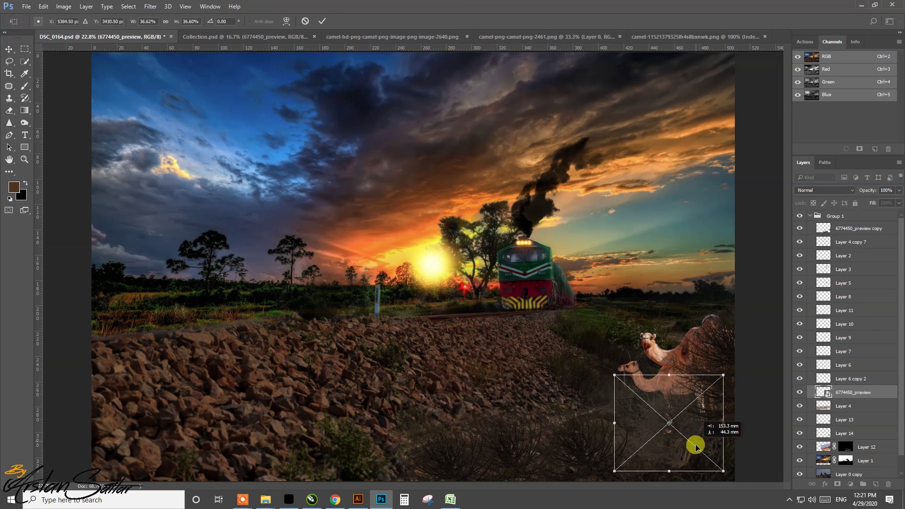
{"action": "key", "text": "Return"}
{"action": "key", "text": "Delete"}
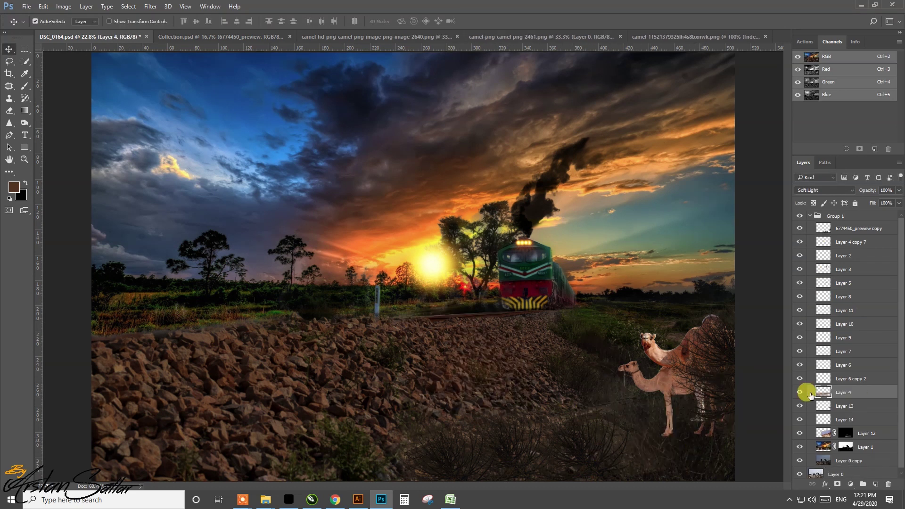
Move 6774450_preview copy above Layer 13, duplicate it, and shift the copy right.
{"action": "left_click_drag", "start_coordinate": [848, 228], "coordinate": [844, 421]}
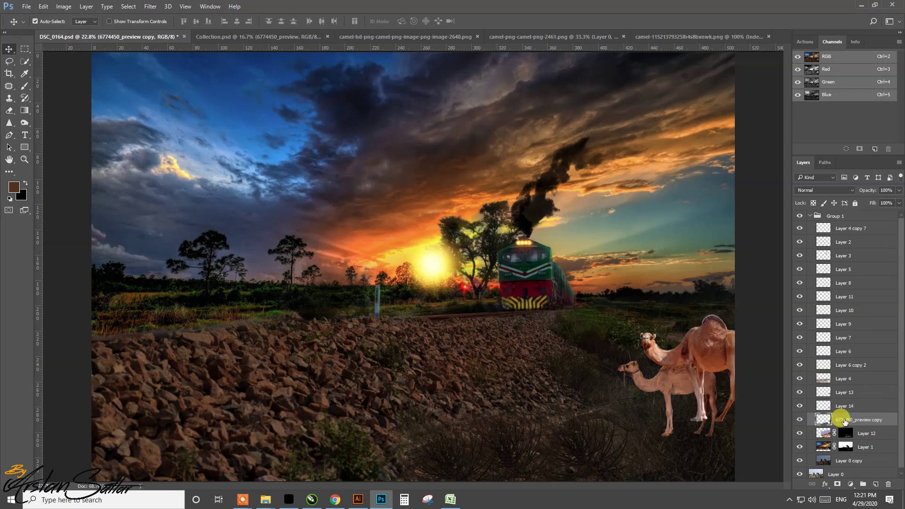
{"action": "key", "text": "ctrl+bracketright"}
{"action": "key", "text": "ctrl+bracketright"}
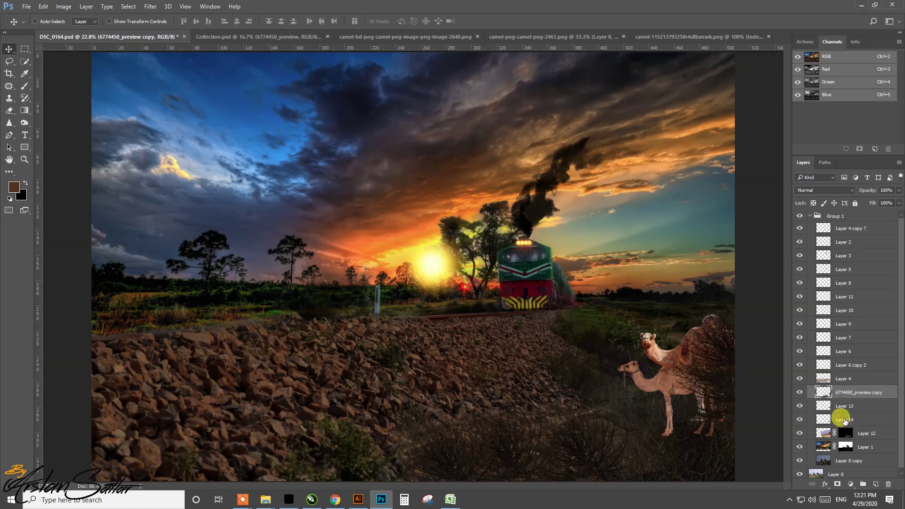
{"action": "key", "text": "ctrl+j"}
{"action": "key", "text": "ctrl+t"}
{"action": "left_click_drag", "start_coordinate": [629, 426], "coordinate": [747, 427]}
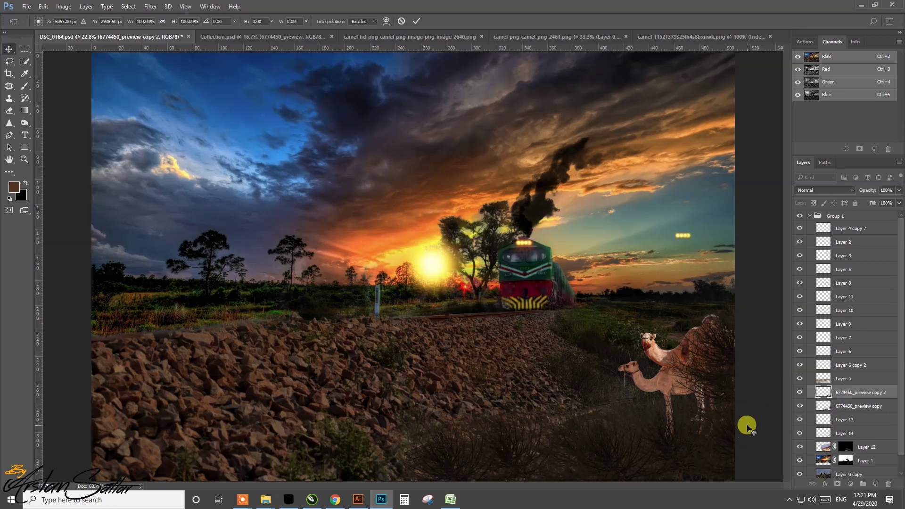
{"action": "key", "text": "Return"}
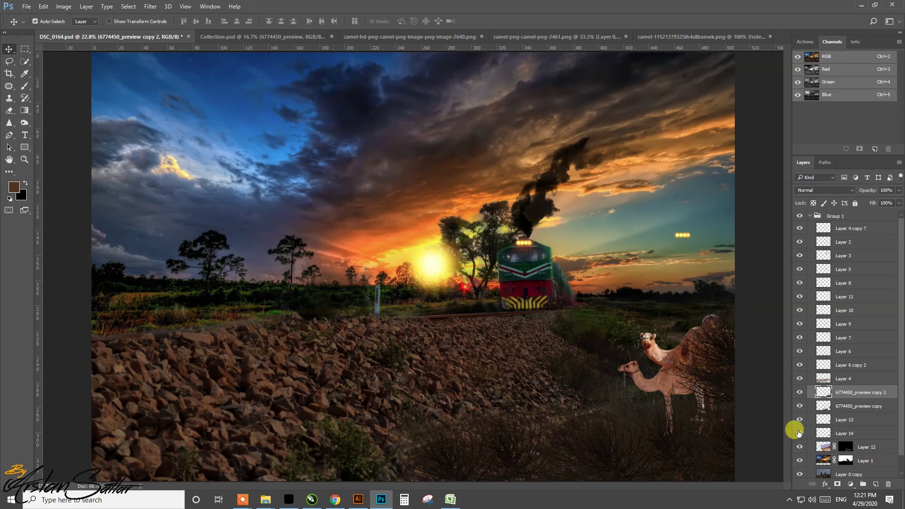
Enlarge the small camel to about 144% and move the big camel lower.
{"action": "left_click", "coordinate": [828, 433]}
{"action": "key", "text": "ctrl+t"}
{"action": "left_click_drag", "start_coordinate": [615, 353], "coordinate": [565, 320]}
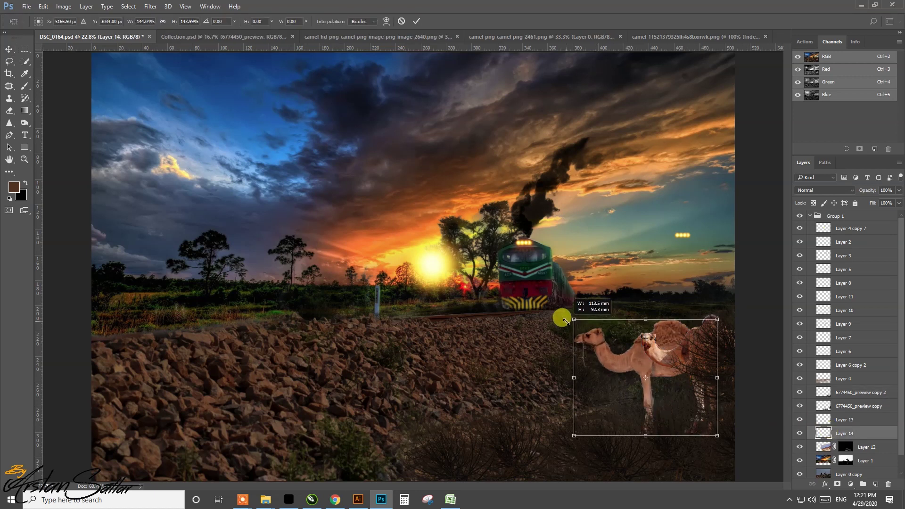
{"action": "key", "text": "Return"}
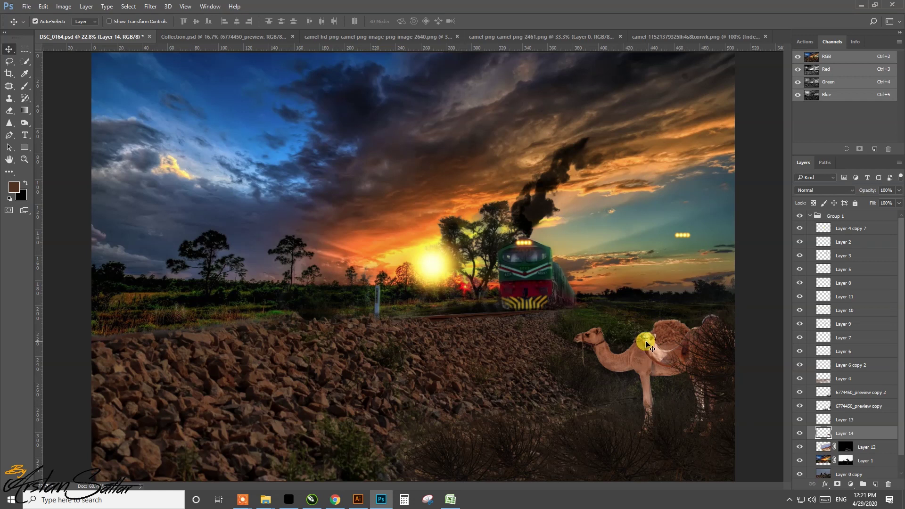
{"action": "left_click", "coordinate": [835, 418]}
{"action": "key", "text": "ctrl+t"}
{"action": "mouse_move", "coordinate": [686, 307]}
{"action": "left_mouse_down"}
{"action": "mouse_move", "coordinate": [663, 355]}
{"action": "mouse_move", "coordinate": [668, 393]}
{"action": "mouse_move", "coordinate": [669, 376]}
{"action": "left_mouse_up"}
{"action": "key", "text": "Return"}
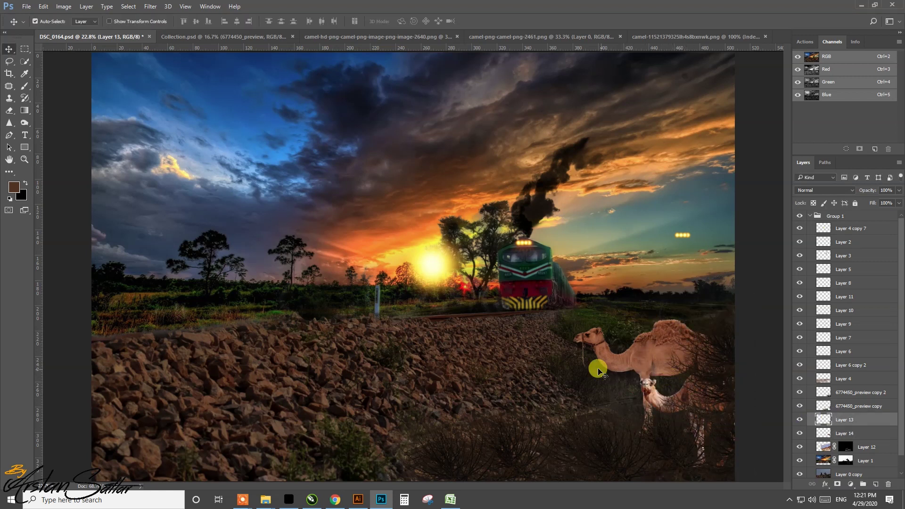
Select Layers 13 and 14 and enlarge both camels together.
{"action": "left_click", "coordinate": [598, 368]}
{"action": "left_click", "coordinate": [826, 434]}
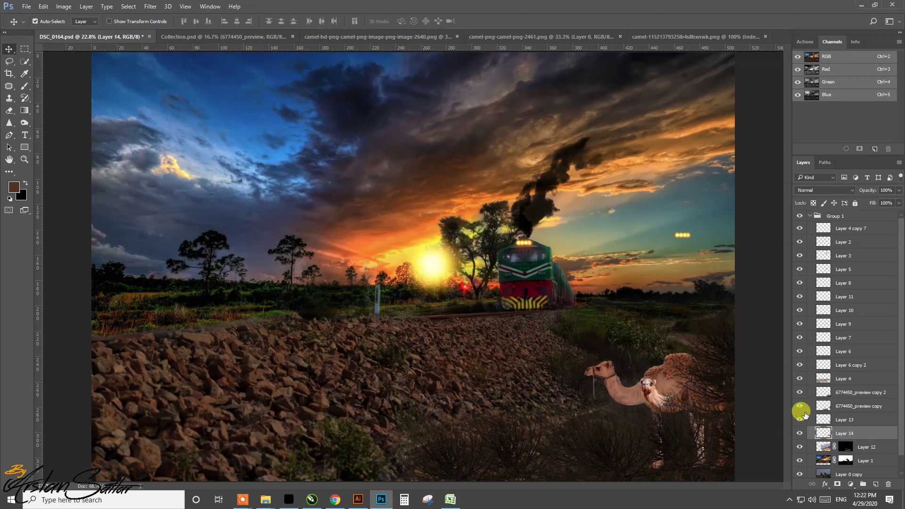
{"action": "left_click", "coordinate": [844, 420]}
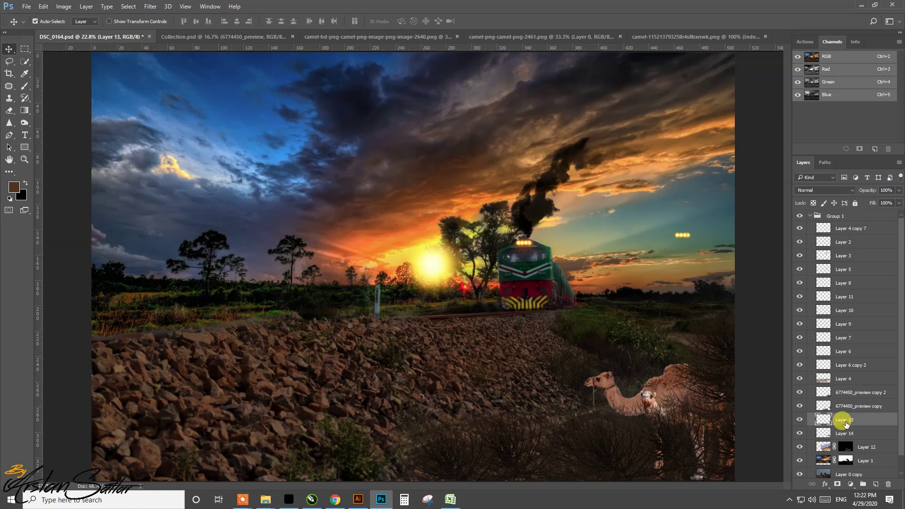
{"action": "left_click", "coordinate": [843, 433], "text": "shift"}
{"action": "key", "text": "ctrl+t"}
{"action": "left_click_drag", "start_coordinate": [566, 353], "coordinate": [553, 347]}
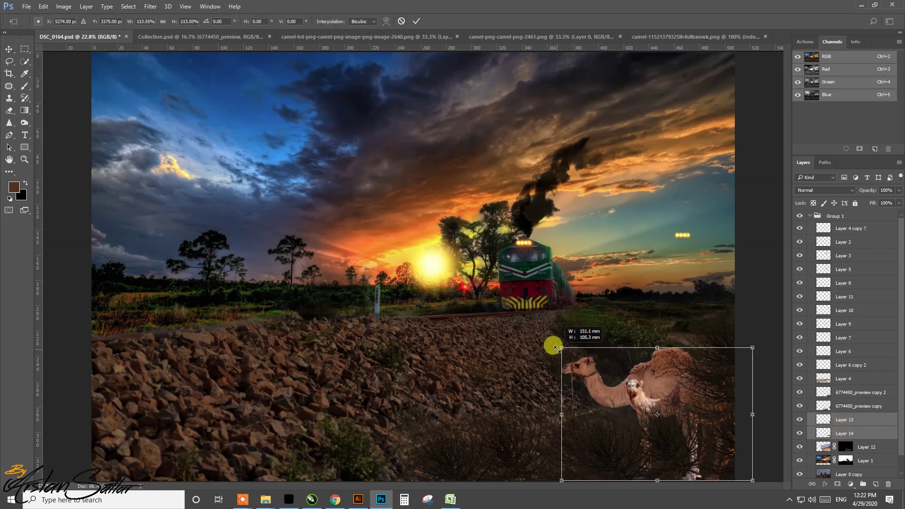
{"action": "key", "text": "Return"}
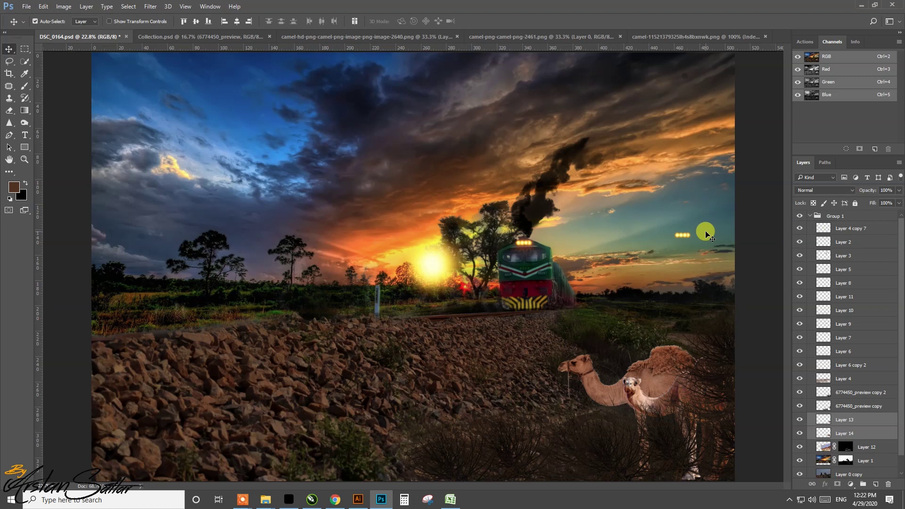
Check the second bush's visibility, then merge the two camel layers with Ctrl+E.
{"action": "left_click", "coordinate": [703, 228]}
{"action": "left_click", "coordinate": [800, 392]}
{"action": "left_click", "coordinate": [800, 392]}
{"action": "left_click", "coordinate": [799, 392]}
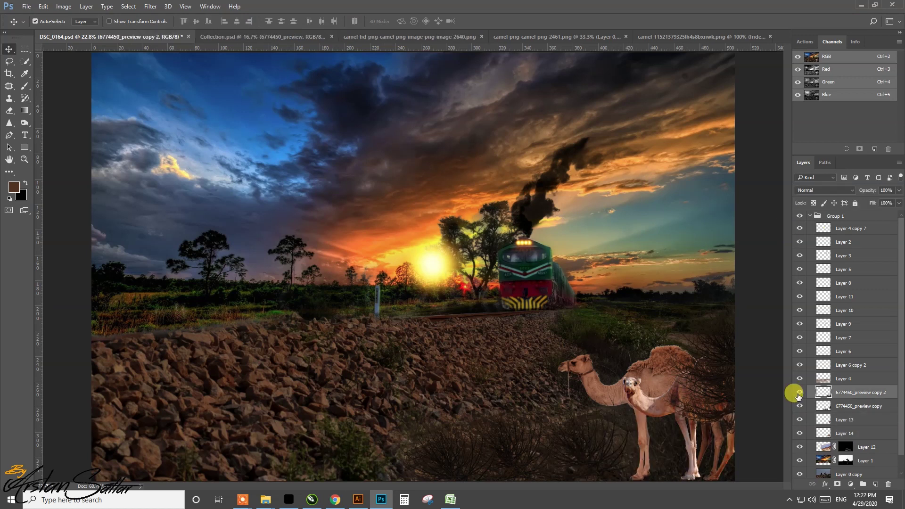
{"action": "left_click", "coordinate": [10, 111]}
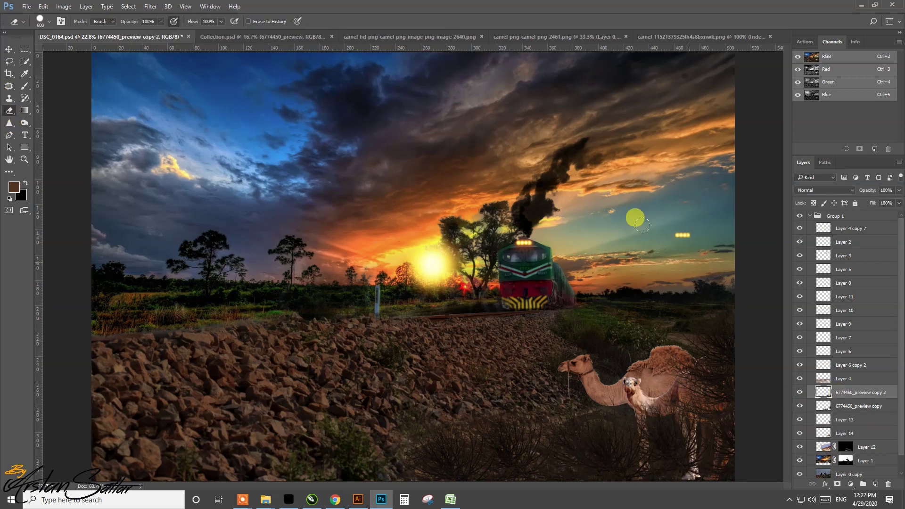
{"action": "left_click", "coordinate": [9, 49]}
{"action": "left_click", "coordinate": [800, 433]}
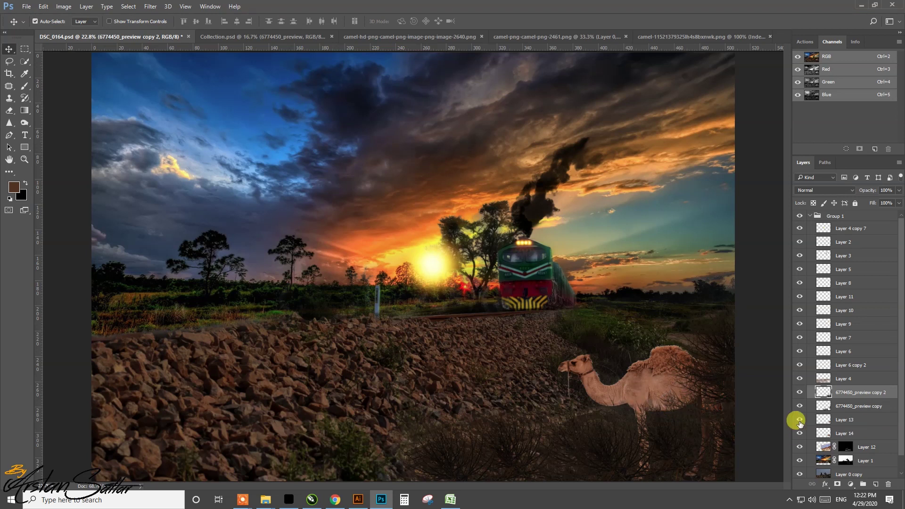
{"action": "key", "text": "ctrl+e"}
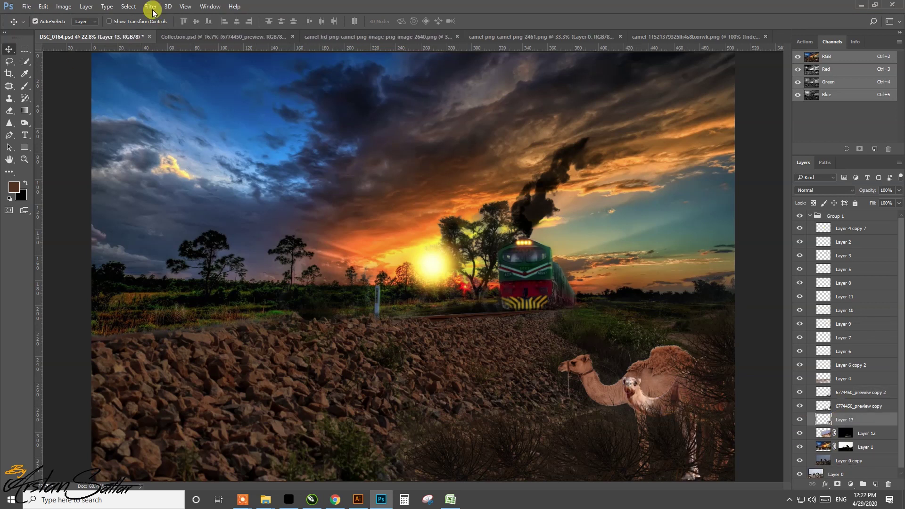
In Camera Raw set Exposure -1.05, Contrast +18, Highlights -29, Shadows -43, Clarity +22.
{"action": "left_click", "coordinate": [151, 7]}
{"action": "left_click", "coordinate": [161, 60]}
{"action": "mouse_move", "coordinate": [590, 227]}
{"action": "left_mouse_down"}
{"action": "mouse_move", "coordinate": [579, 227]}
{"action": "mouse_move", "coordinate": [601, 244]}
{"action": "mouse_move", "coordinate": [574, 259]}
{"action": "mouse_move", "coordinate": [602, 267]}
{"action": "mouse_move", "coordinate": [568, 271]}
{"action": "left_mouse_up"}
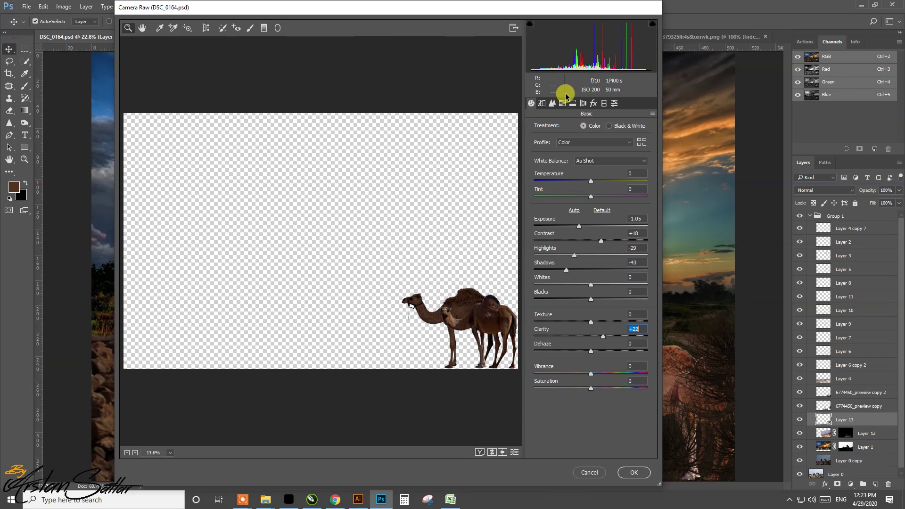
Raise Oranges saturation +32 and luminance +23, apply, then nudge the camels up-left.
{"action": "left_click", "coordinate": [562, 103]}
{"action": "left_click", "coordinate": [570, 128]}
{"action": "left_click_drag", "start_coordinate": [581, 179], "coordinate": [608, 180]}
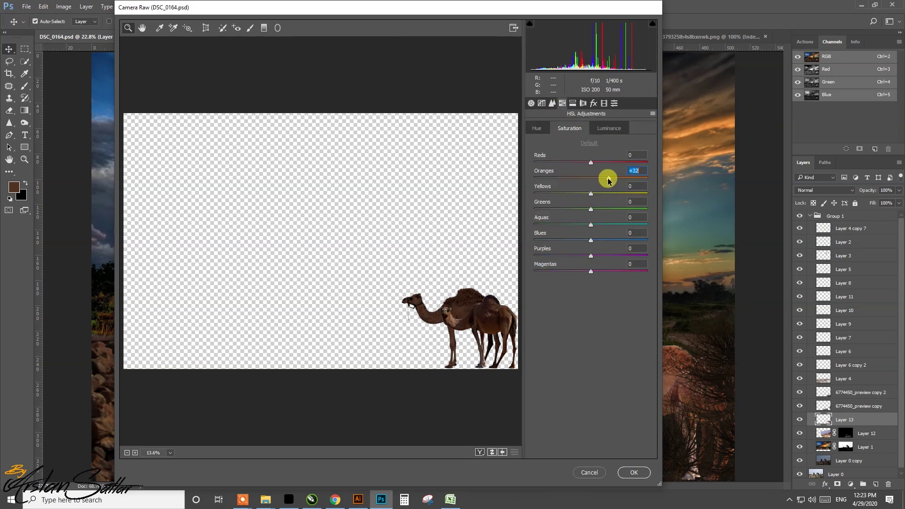
{"action": "left_click", "coordinate": [600, 132]}
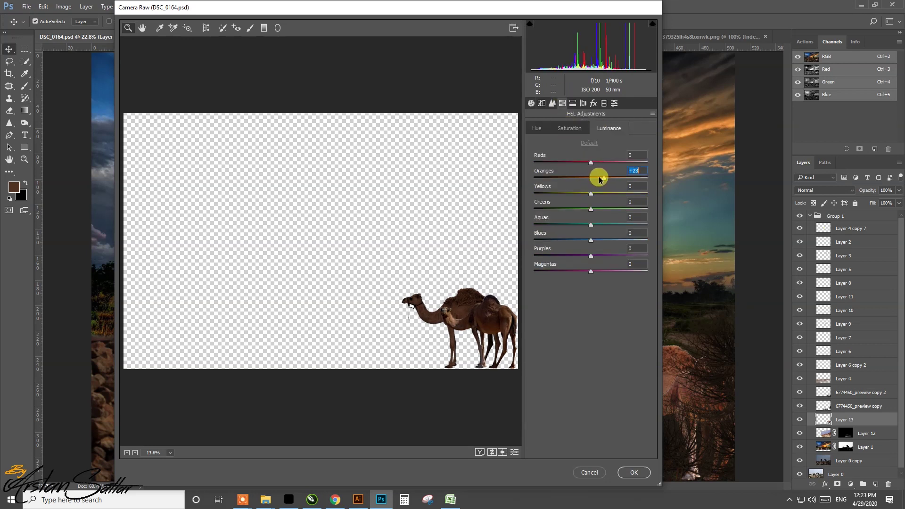
{"action": "left_click", "coordinate": [634, 472]}
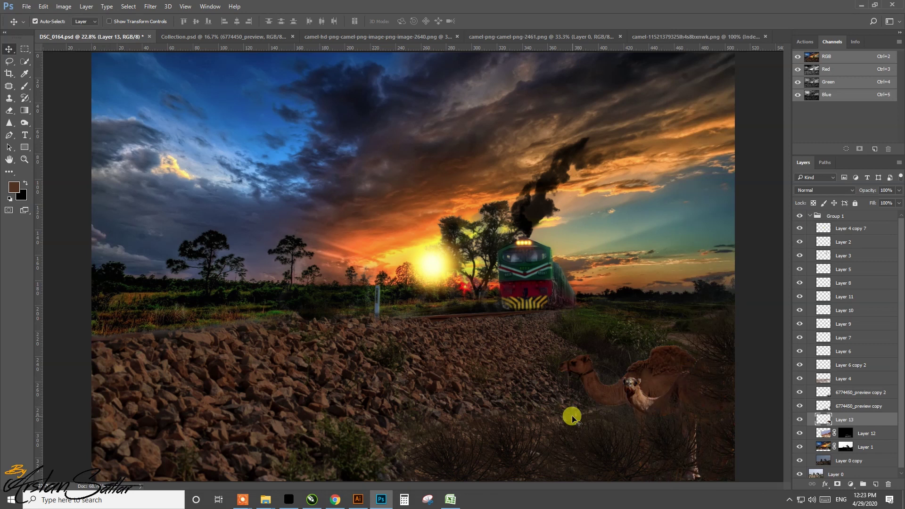
{"action": "left_click_drag", "start_coordinate": [572, 418], "coordinate": [548, 339]}
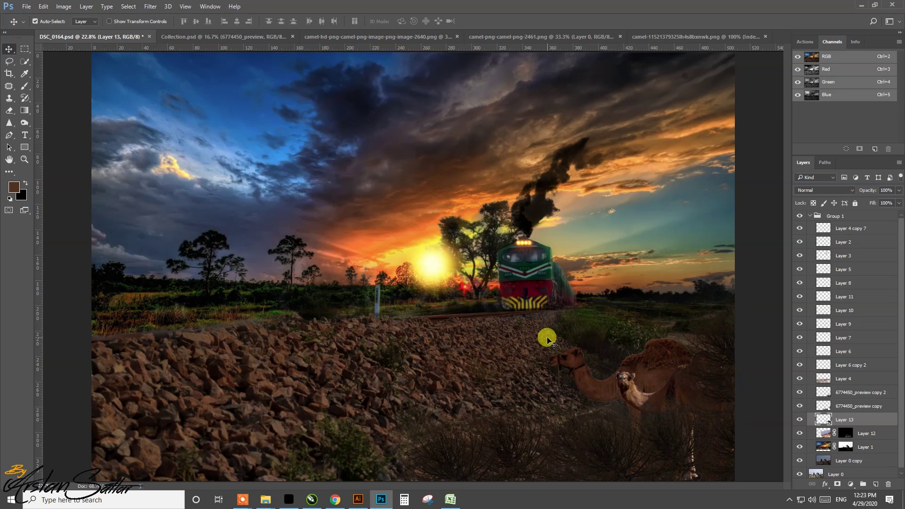
Shrink the sun layer to about 77% and shift it slightly.
{"action": "left_click", "coordinate": [459, 266]}
{"action": "key", "text": "ctrl+t"}
{"action": "left_click_drag", "start_coordinate": [390, 222], "coordinate": [398, 235]}
{"action": "key", "text": "Return"}
{"action": "left_click_drag", "start_coordinate": [427, 262], "coordinate": [433, 271]}
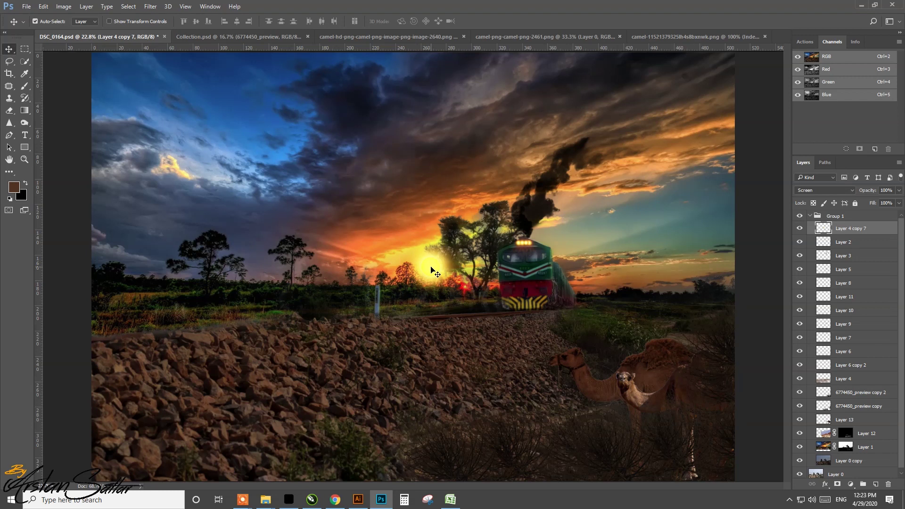
Toggle Group 1 to compare with the original photo, then save the composite.
{"action": "left_click", "coordinate": [800, 216]}
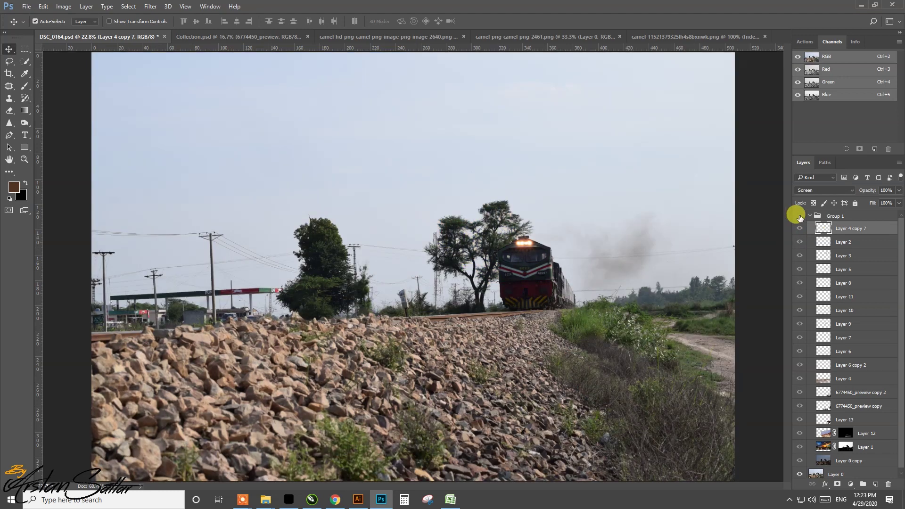
{"action": "left_click", "coordinate": [800, 216]}
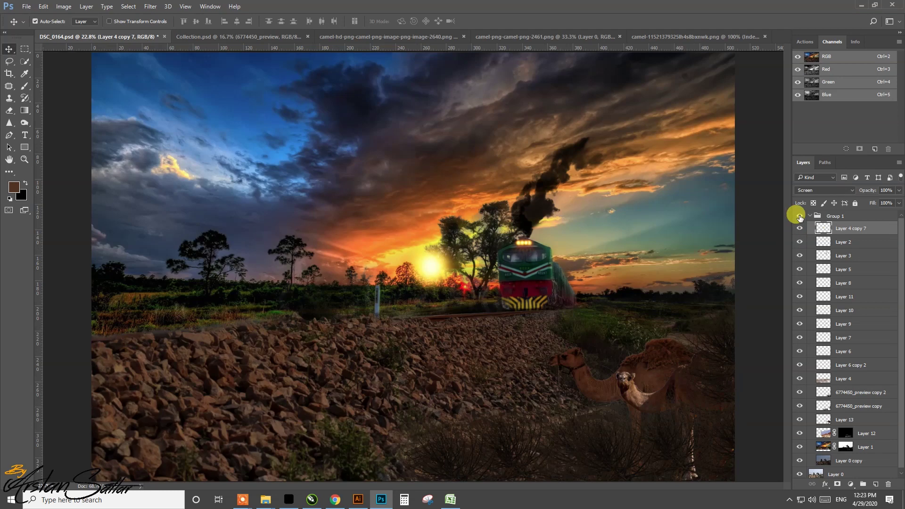
{"action": "key", "text": "ctrl+s"}
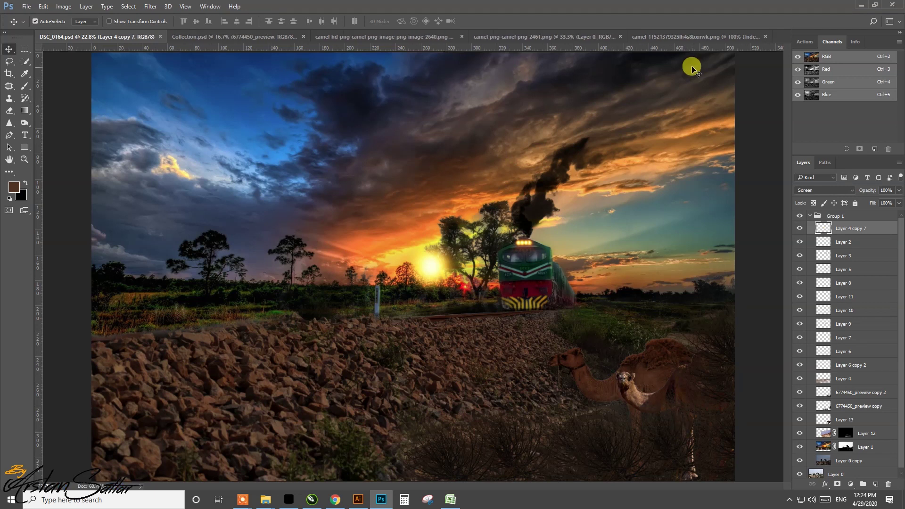
Save the sitting-camel image from the Chrome search results to Documents.
{"action": "left_click", "coordinate": [557, 36]}
{"action": "left_click", "coordinate": [660, 37]}
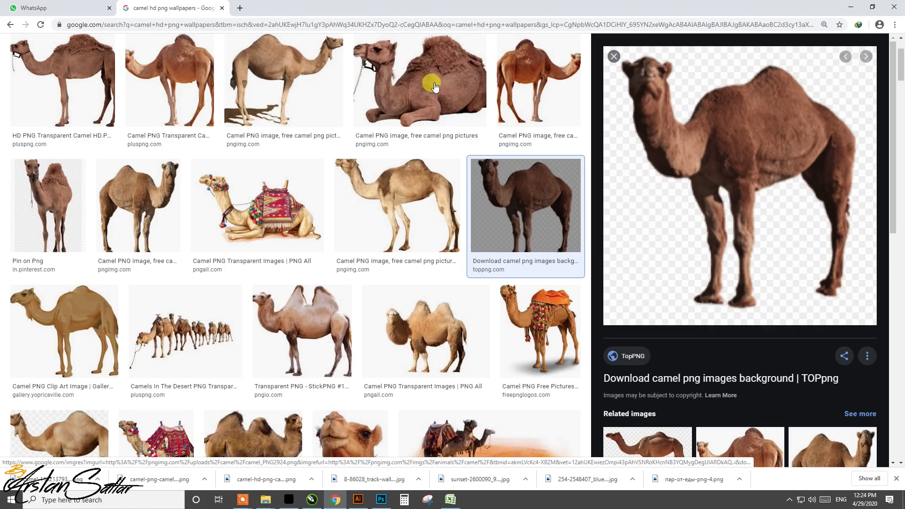
{"action": "left_click", "coordinate": [434, 88]}
{"action": "right_click", "coordinate": [750, 118]}
{"action": "left_click", "coordinate": [778, 198]}
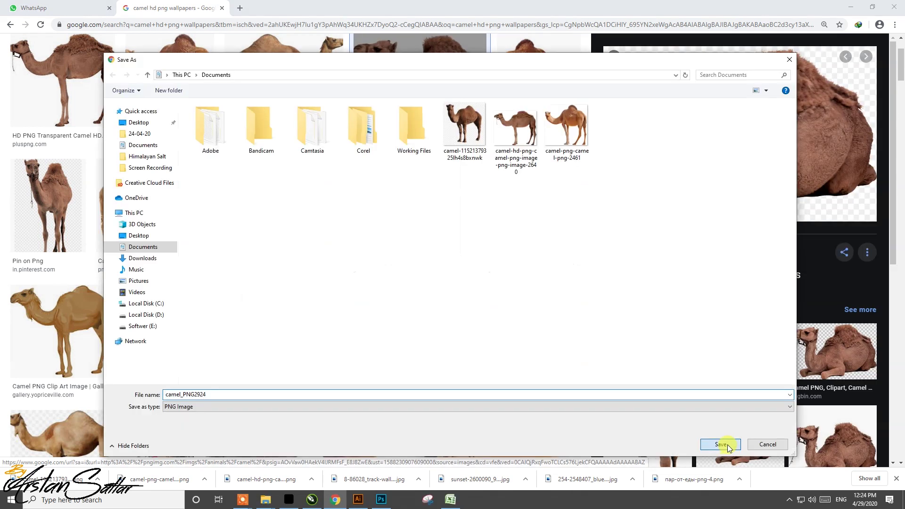
{"action": "left_click", "coordinate": [726, 443]}
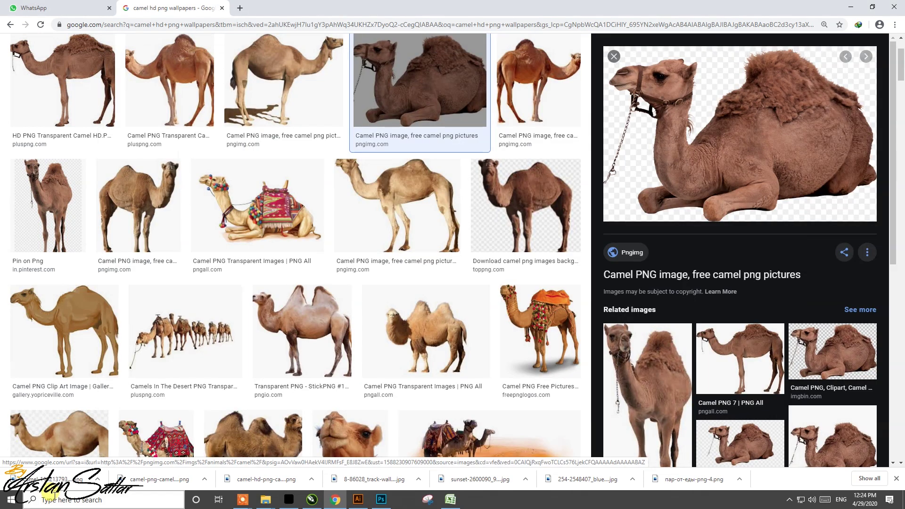
Drag camel_PNG2924 from the Documents folder into Photoshop.
{"action": "left_click", "coordinate": [265, 499]}
{"action": "left_click", "coordinate": [368, 438]}
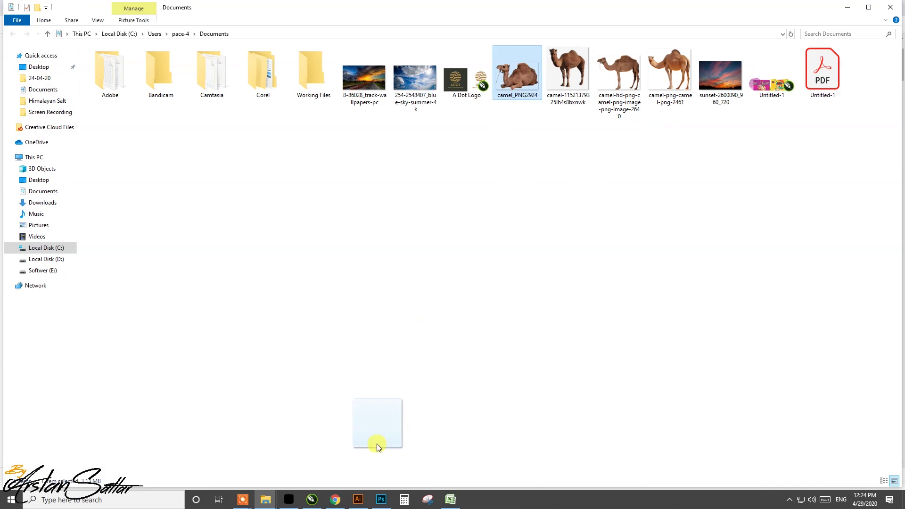
{"action": "left_click_drag", "start_coordinate": [377, 447], "coordinate": [745, 38]}
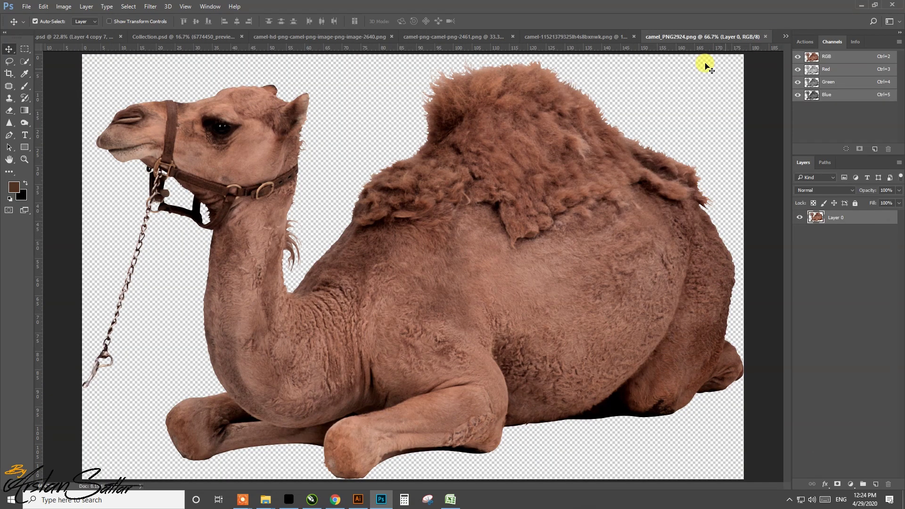
Close the unused camel-hd document without saving.
{"action": "left_click", "coordinate": [502, 39]}
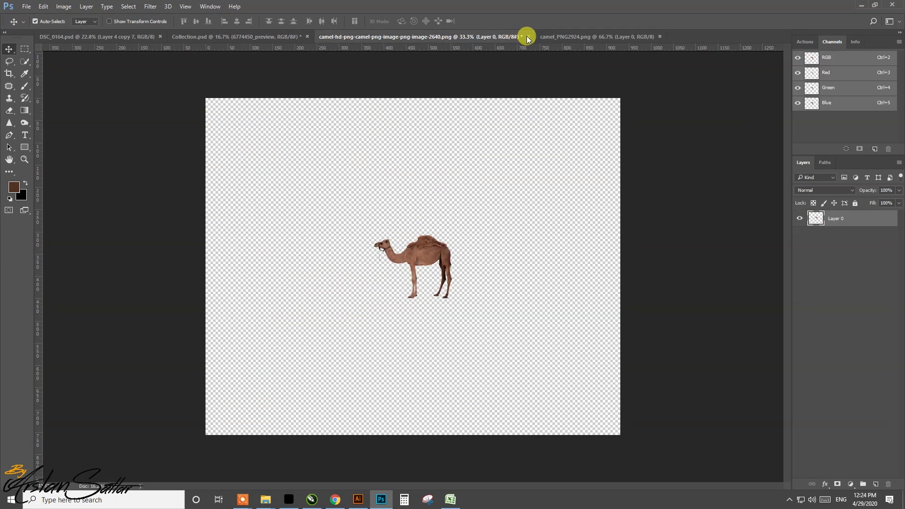
{"action": "left_click", "coordinate": [527, 37]}
{"action": "left_click", "coordinate": [466, 186]}
Scale camel_PNG2924 down and bring it into DSC_0164.psd above Layer 13.
{"action": "key", "text": "ctrl+t"}
{"action": "mouse_move", "coordinate": [83, 55]}
{"action": "left_mouse_down"}
{"action": "mouse_move", "coordinate": [231, 178]}
{"action": "mouse_move", "coordinate": [289, 204]}
{"action": "left_mouse_up"}
{"action": "key", "text": "Return"}
{"action": "mouse_move", "coordinate": [439, 264]}
{"action": "left_mouse_down"}
{"action": "mouse_move", "coordinate": [151, 40]}
{"action": "mouse_move", "coordinate": [471, 369]}
{"action": "left_mouse_up"}
{"action": "left_click_drag", "start_coordinate": [844, 310], "coordinate": [843, 427]}
Enlarge the sitting camel to about 164% and settle it in the foreground grass.
{"action": "key", "text": "ctrl+t"}
{"action": "left_click_drag", "start_coordinate": [462, 373], "coordinate": [583, 420]}
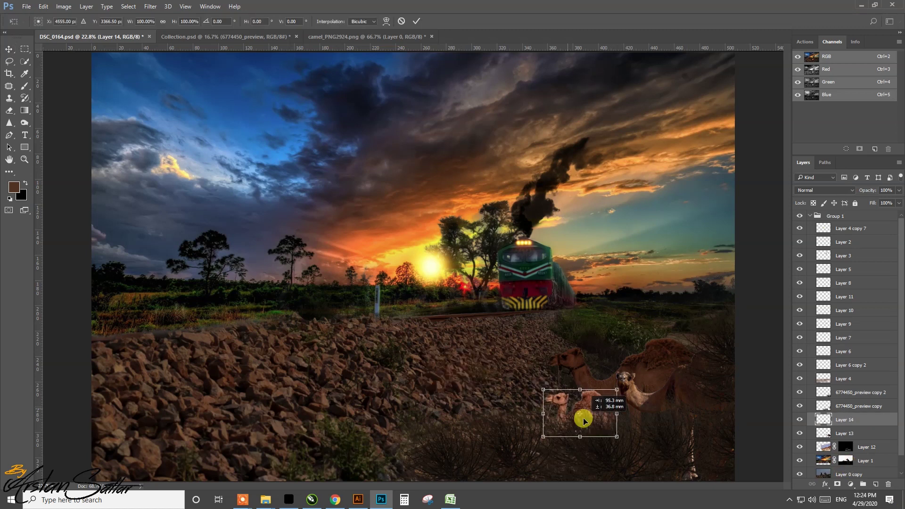
{"action": "left_click_drag", "start_coordinate": [544, 390], "coordinate": [509, 371]}
{"action": "left_click_drag", "start_coordinate": [601, 401], "coordinate": [618, 415]}
{"action": "key", "text": "Return"}
In Camera Raw, darken the sitting camel: Exposure -0.65, Contrast +9.
{"action": "left_click", "coordinate": [153, 6]}
{"action": "left_click", "coordinate": [157, 56]}
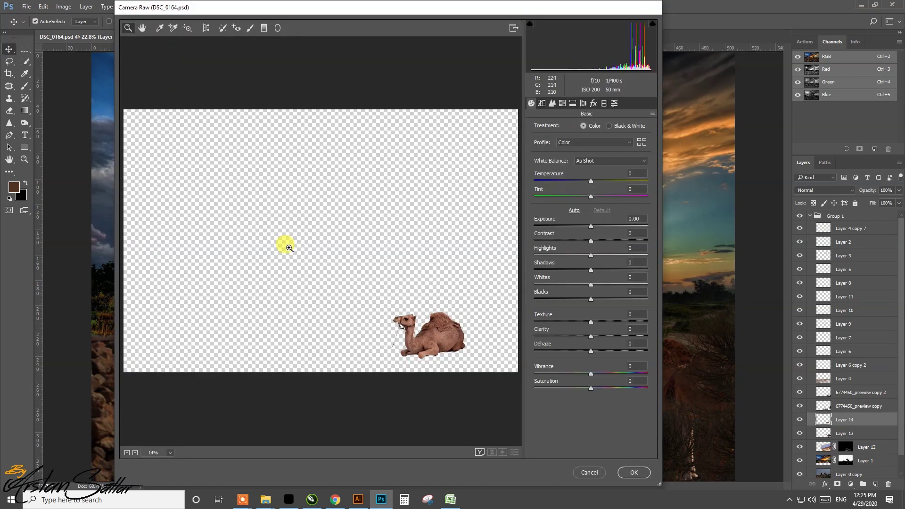
{"action": "left_click_drag", "start_coordinate": [592, 228], "coordinate": [585, 228]}
{"action": "left_click", "coordinate": [592, 243]}
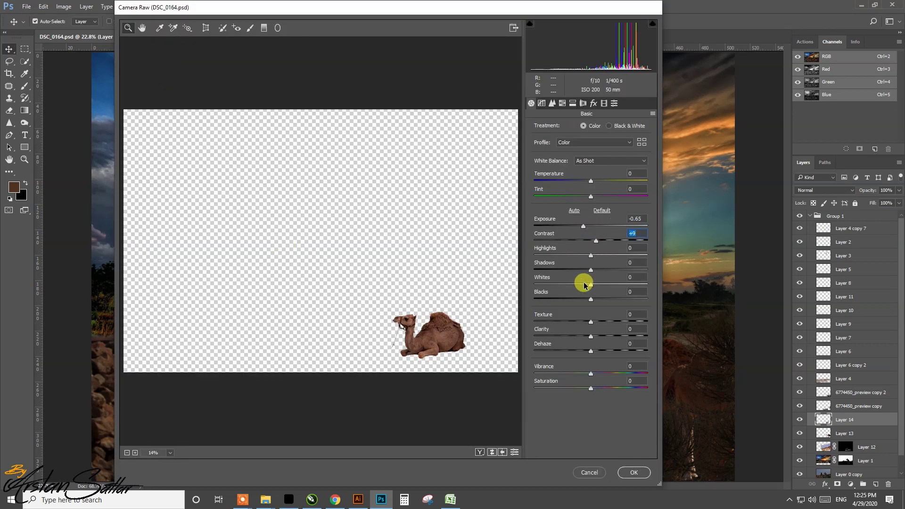
Raise HSL Oranges luminance +14 and apply the filter.
{"action": "left_click", "coordinate": [562, 103]}
{"action": "left_click", "coordinate": [608, 129]}
{"action": "left_click_drag", "start_coordinate": [591, 178], "coordinate": [601, 178]}
{"action": "left_click", "coordinate": [569, 128]}
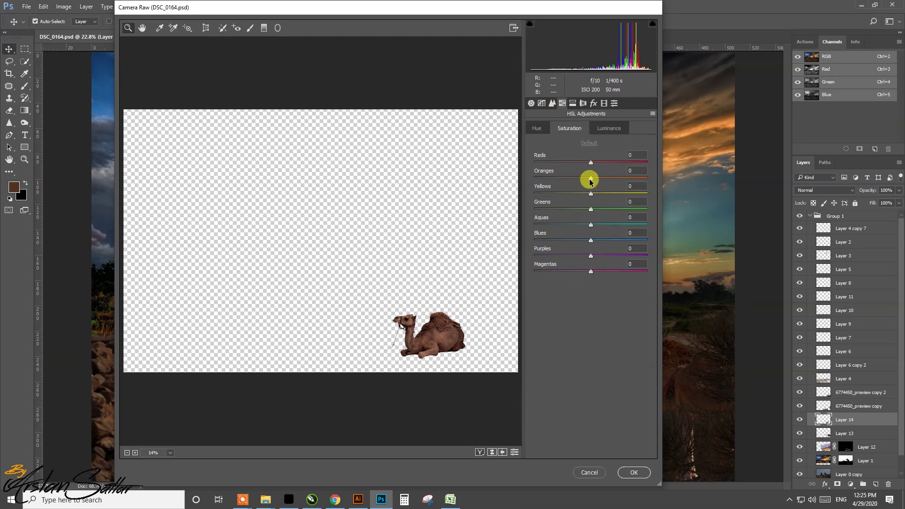
{"action": "left_click", "coordinate": [632, 472]}
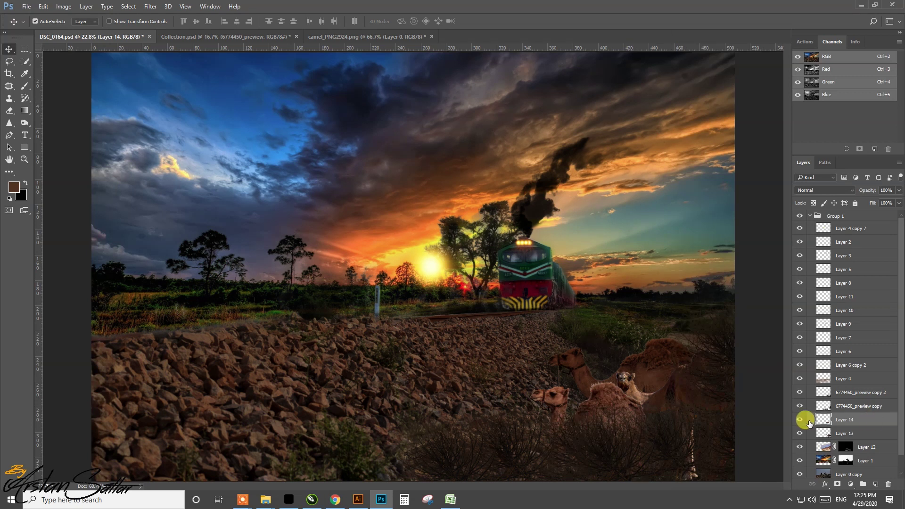
Select Layers 13 and 14 and enlarge the camels together to about 107%.
{"action": "left_click", "coordinate": [829, 434], "text": "shift"}
{"action": "key", "text": "ctrl+t"}
{"action": "left_click_drag", "start_coordinate": [526, 337], "coordinate": [492, 325]}
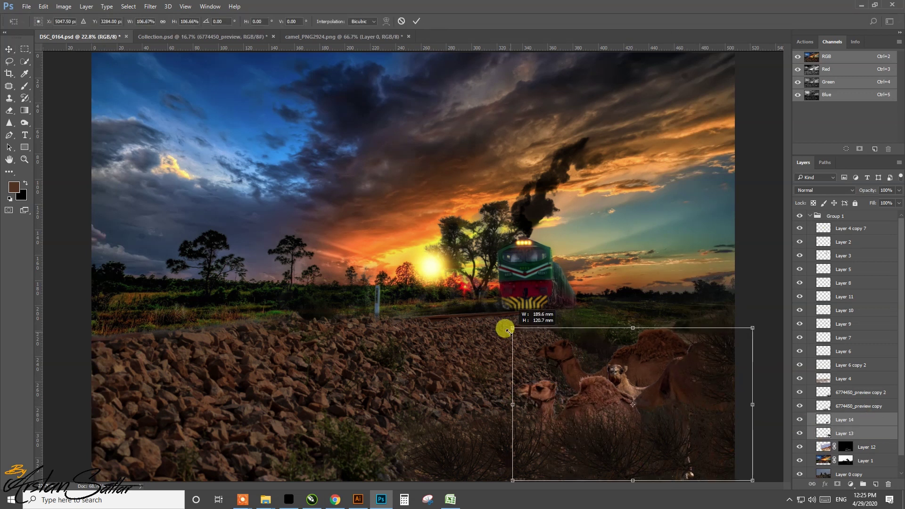
{"action": "key", "text": "Return"}
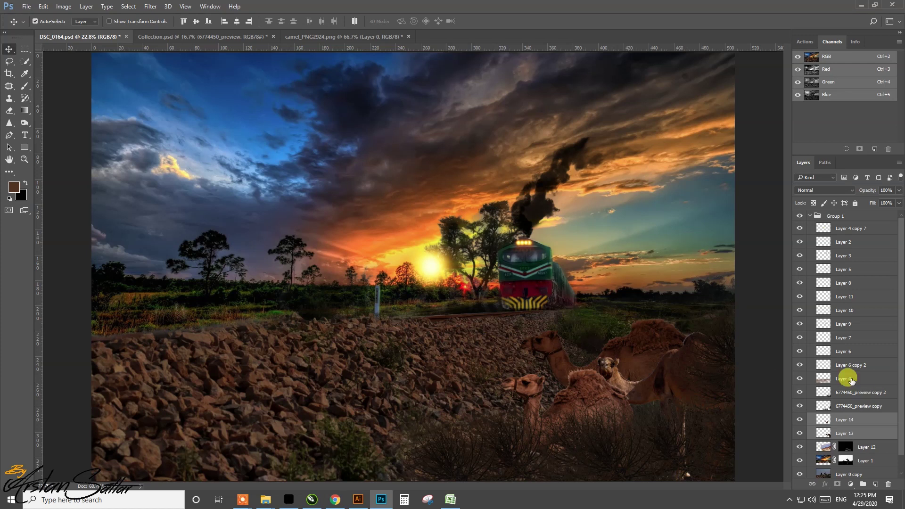
Save the composite, then add the Collection watermark strip and Still Life logo to DSC_0164.psd's sky.
{"action": "key", "text": "ctrl+s"}
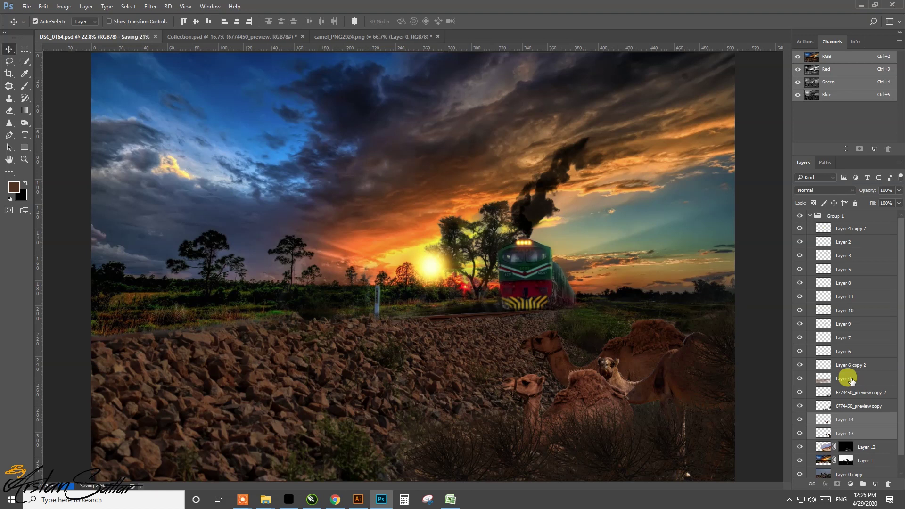
{"action": "left_click", "coordinate": [138, 37]}
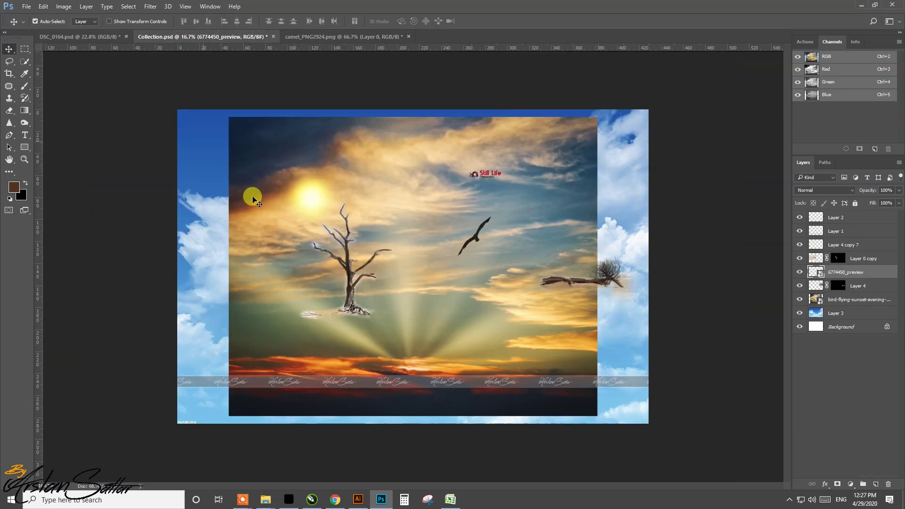
{"action": "left_click", "coordinate": [118, 37]}
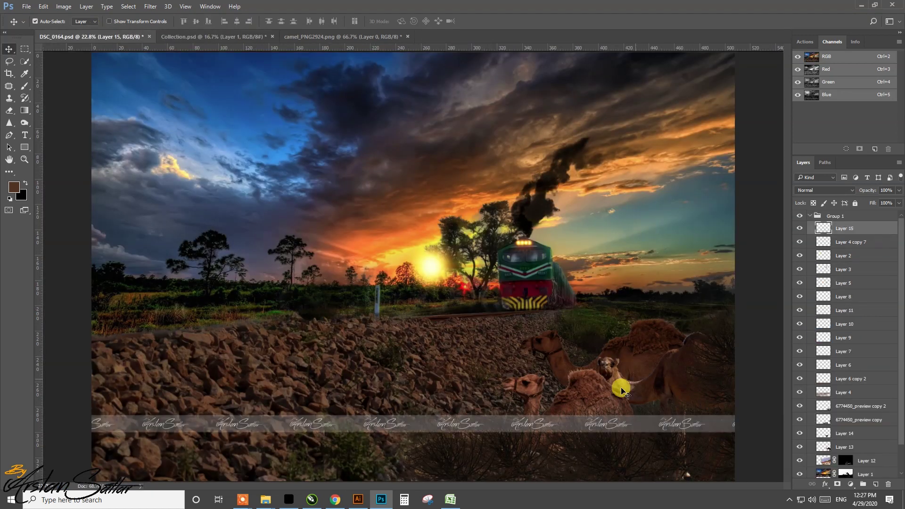
{"action": "left_click_drag", "start_coordinate": [621, 391], "coordinate": [129, 33]}
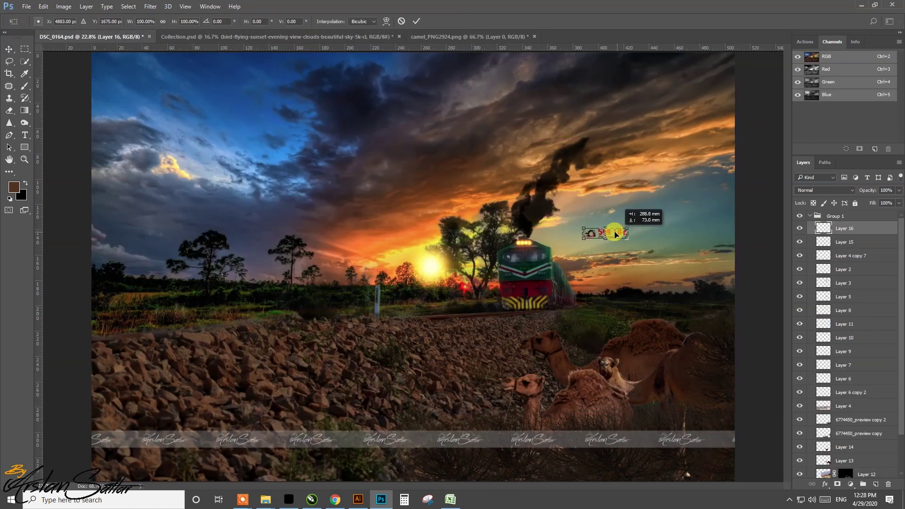
{"action": "left_click_drag", "start_coordinate": [128, 33], "coordinate": [615, 234]}
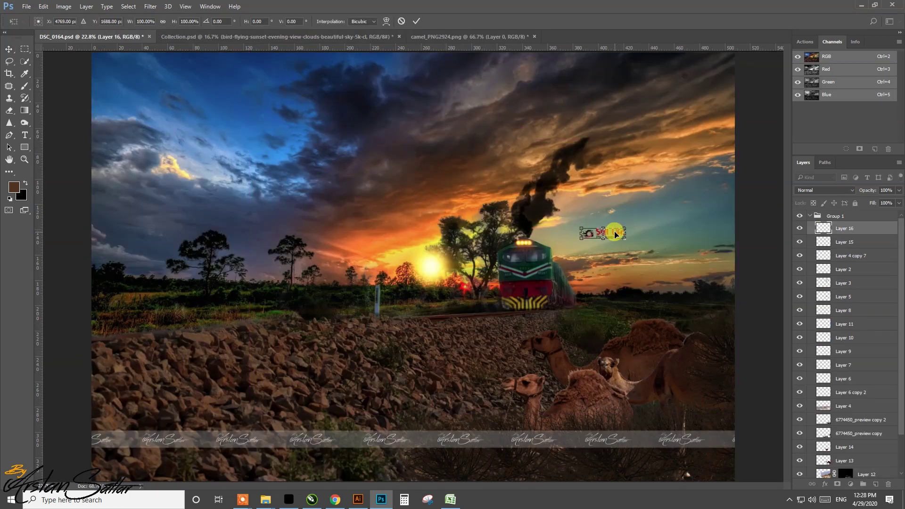